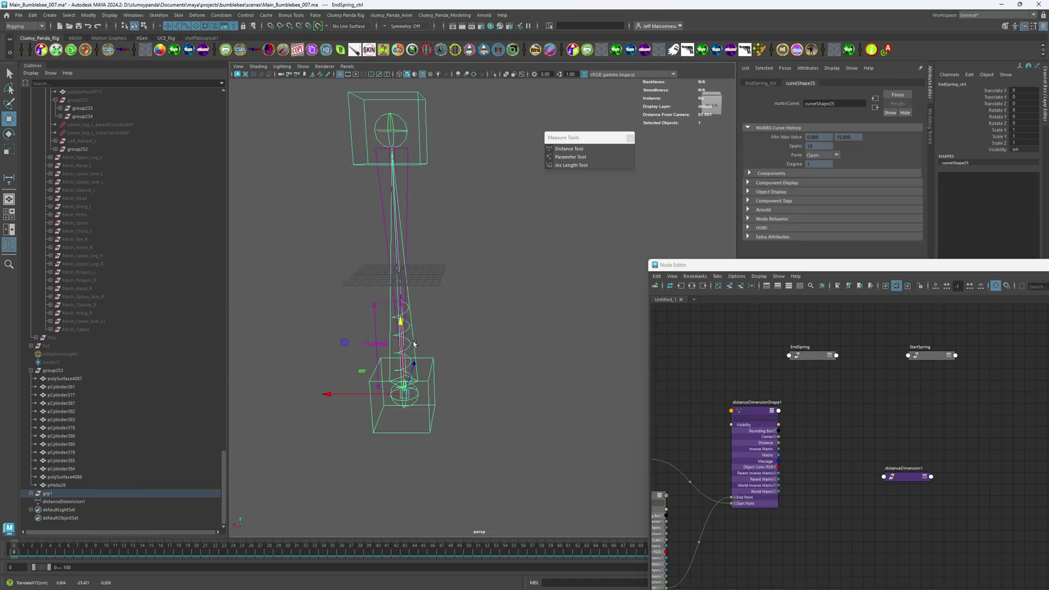
Step: Try scaling the helix curve polyToCurve1 along Y to test how the spring compresses and stretches
right_click_drag(402, 329, 487, 329, "alt")
key("r")
left_click_drag(477, 312, 528, 300, "alt")
scroll(455, 341, "up", 5)
key("w")
scroll(489, 359, "down", 5)
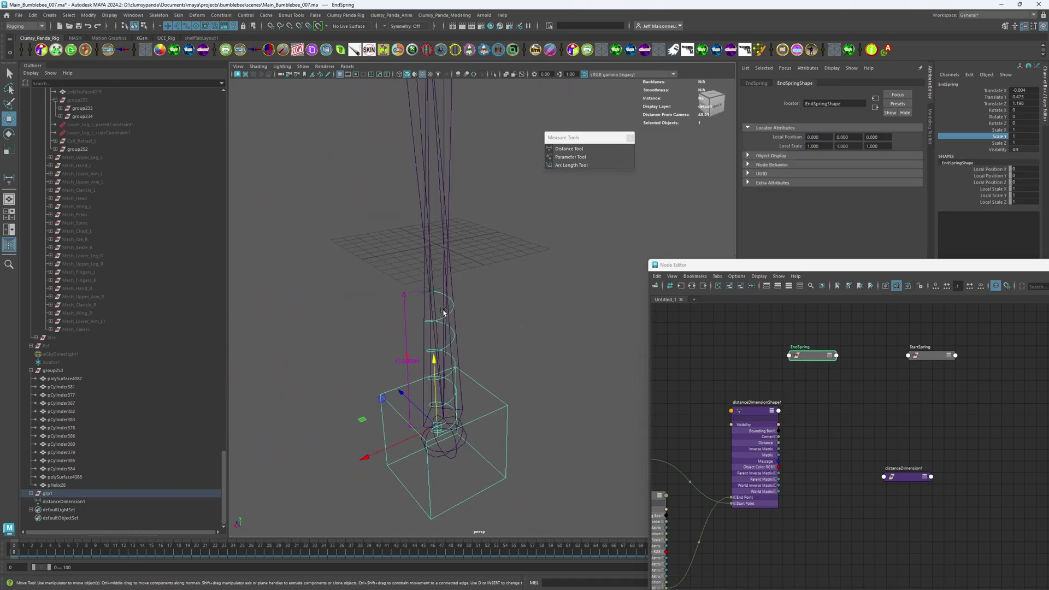
scroll(433, 398, "up", 4)
scroll(384, 354, "down", 5)
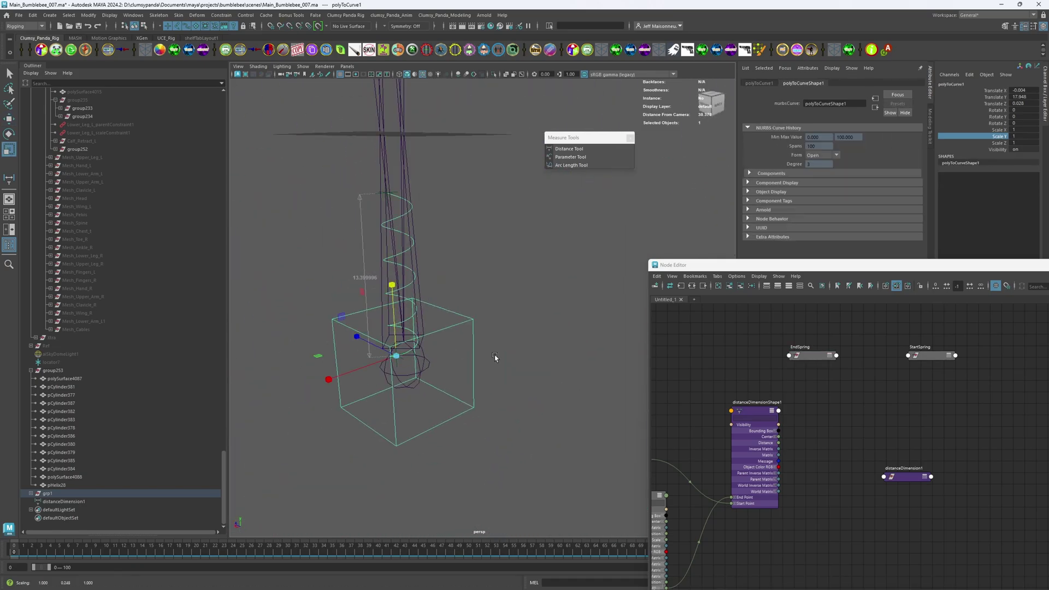
left_click(494, 355)
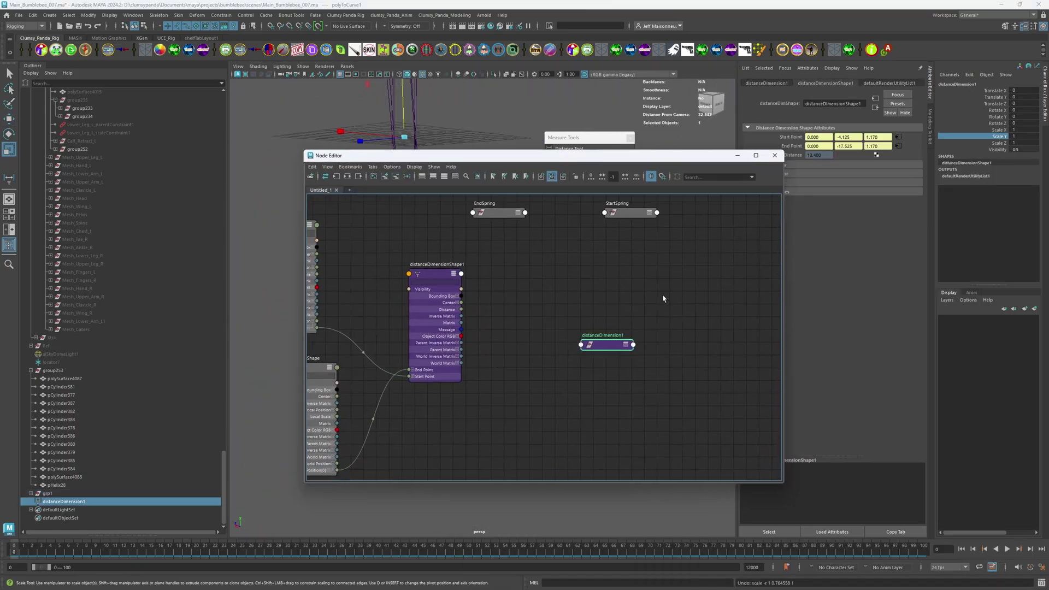
Step: Add a multiplyDivide node to the node graph and name it SPringFoot_DIV_L
key("Caps_Lock")
key("Tab")
type("multiplyDivide")
key("Return")
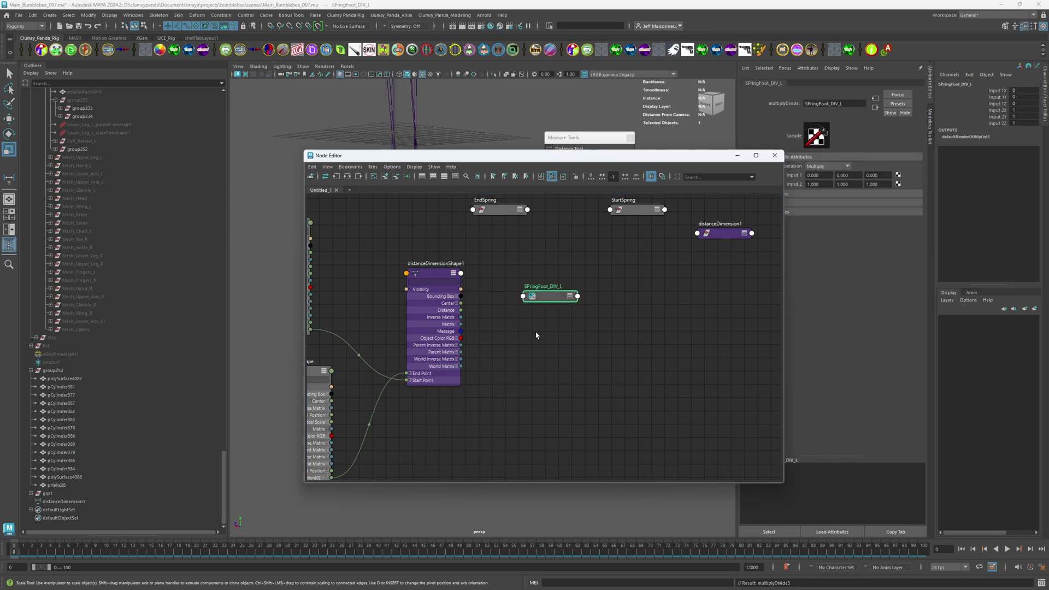
Step: Connect the Distance output of distanceDimensionShape1 to Input 1Y of the SPringFoot_DIV_L node
key("3")
scroll(536, 335, "up", 3)
scroll(565, 399, "down", 1)
left_click_drag(395, 336, 543, 328)
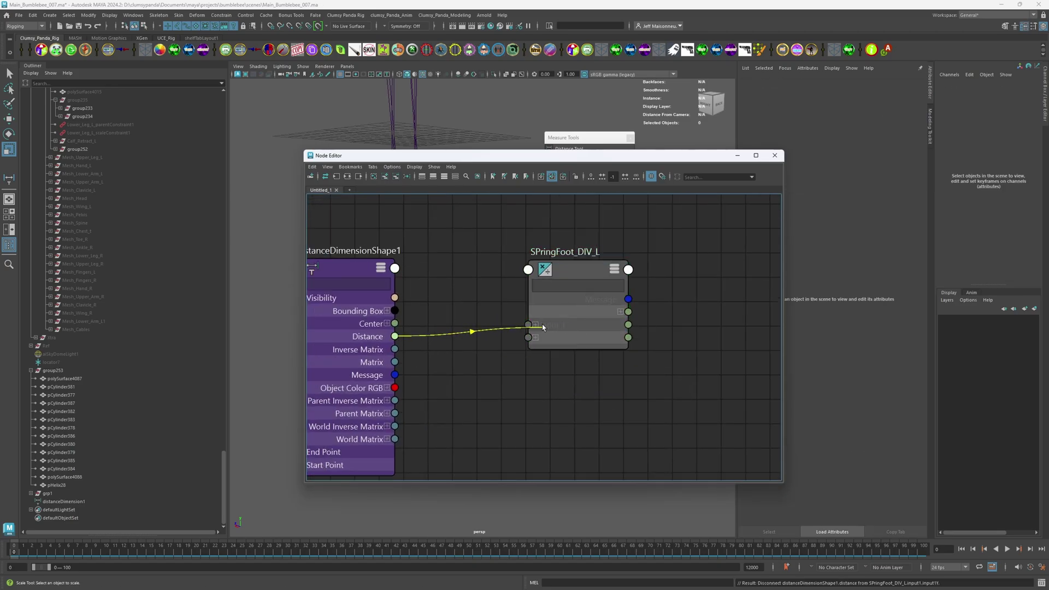
middle_click_drag(387, 360, 439, 300)
left_click(440, 328)
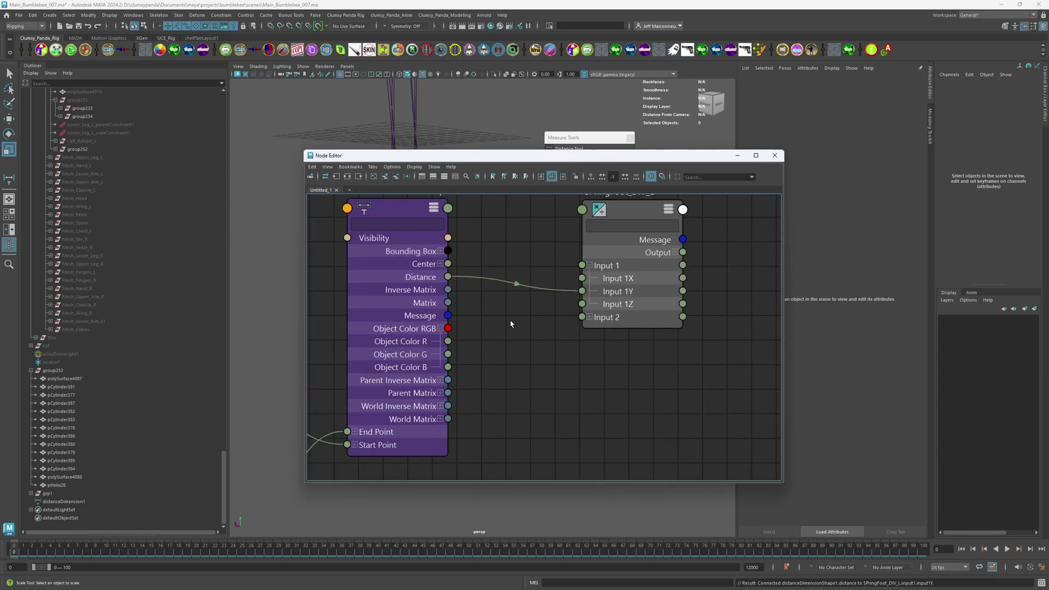
left_click(440, 329)
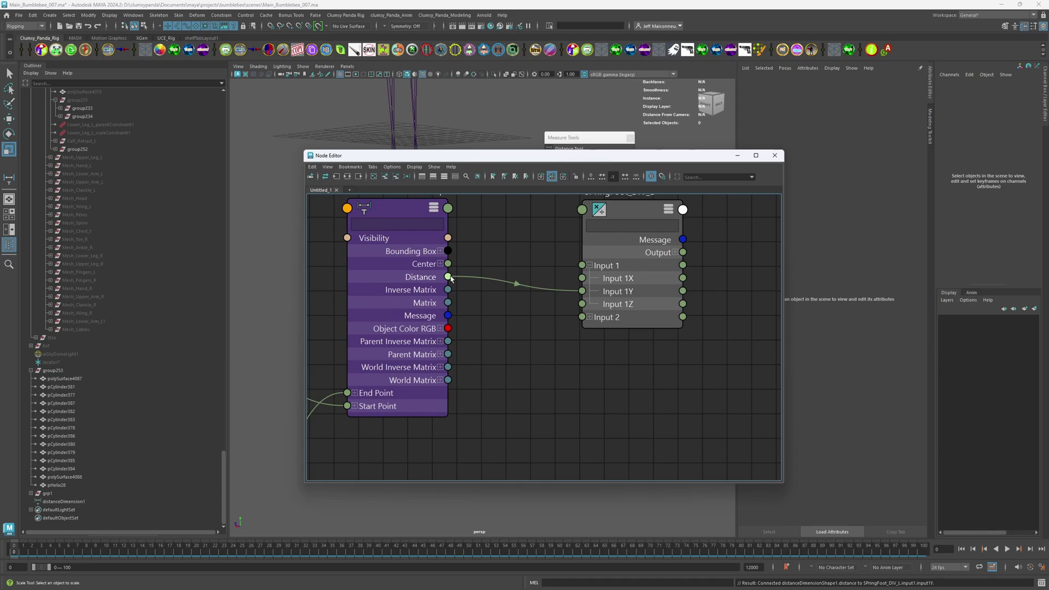
middle_click_drag(596, 296, 553, 381)
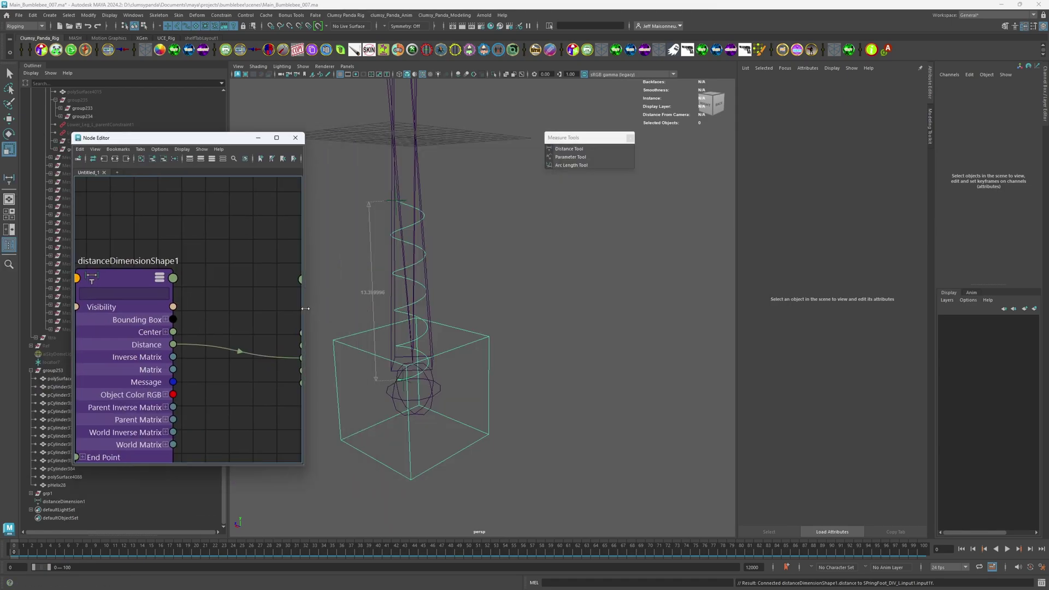
Step: Load the helix curve polyToCurve1 into the node graph and rename it SpringFoot_L
left_click_drag(54, 135, 601, 154)
left_click(86, 493)
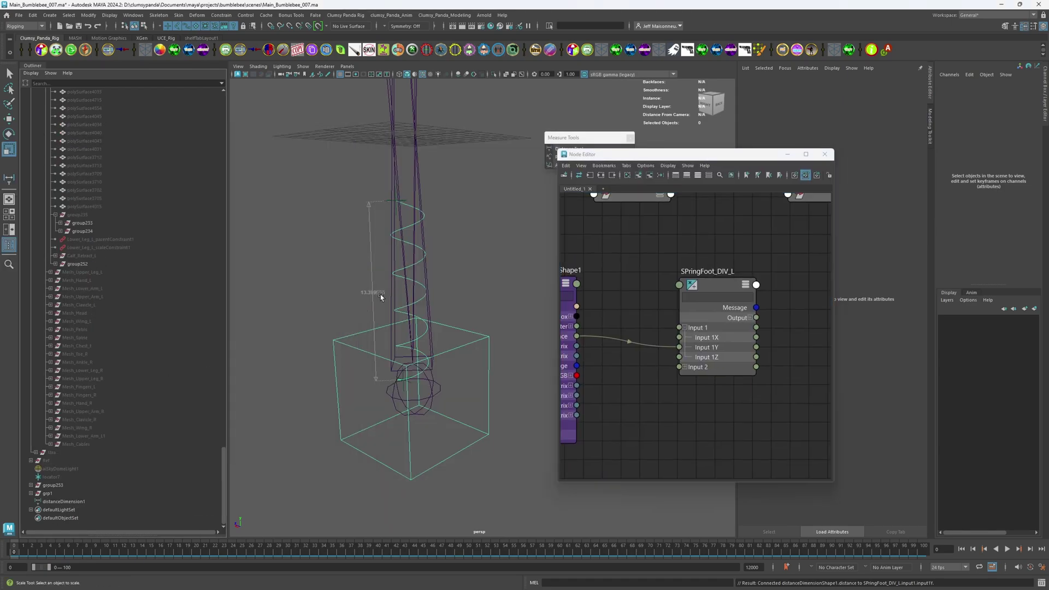
double_click(87, 494)
type("s")
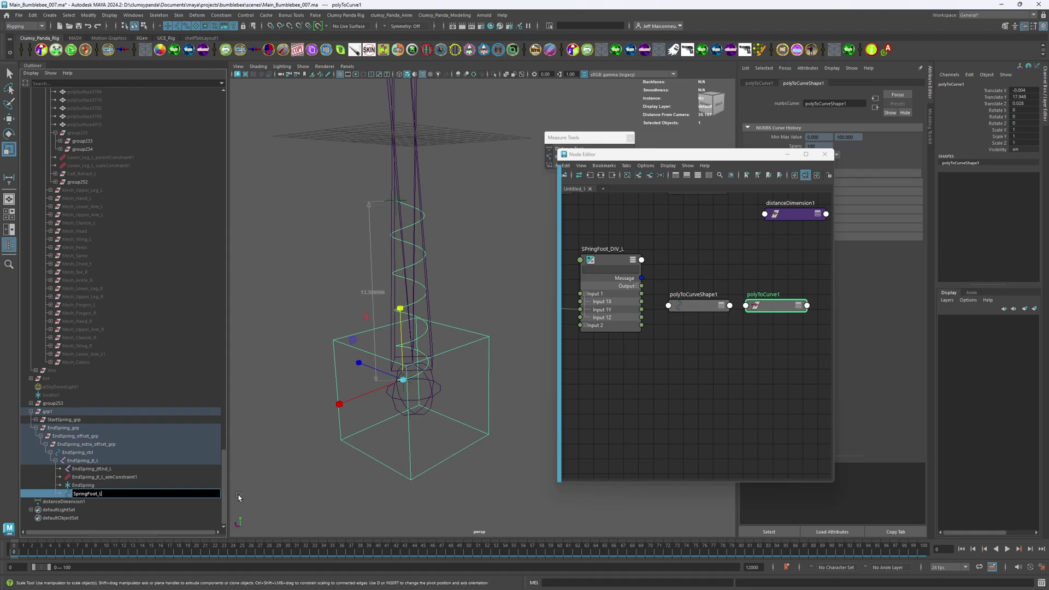
key("Return")
Step: Expand the SpringFoot_L node and connect Output Y of SPringFoot_DIV_L to its Scale Y
left_click_drag(656, 154, 519, 114)
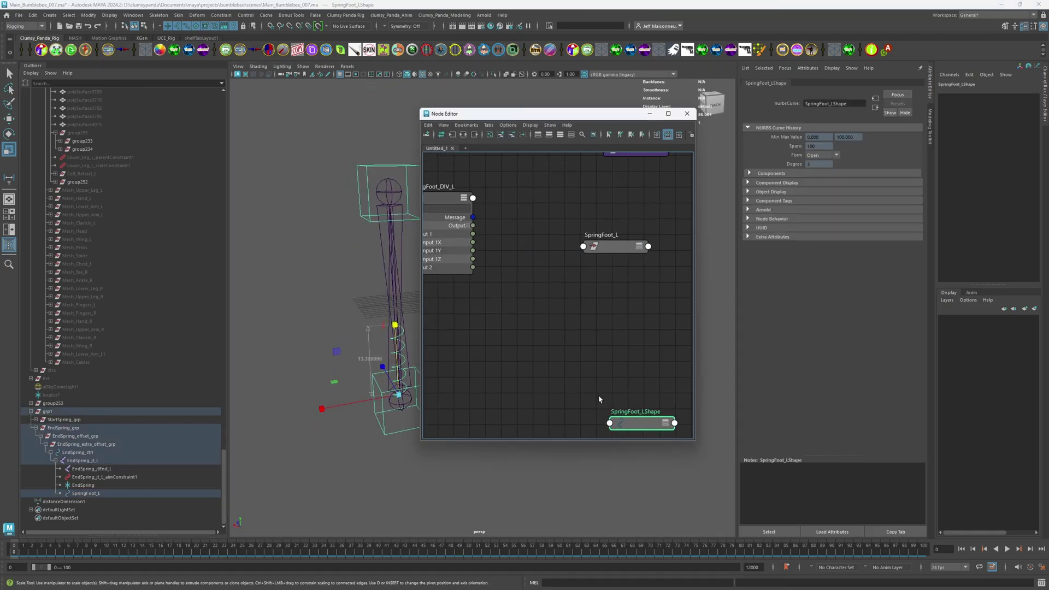
left_click(639, 245)
left_click_drag(628, 240, 605, 234)
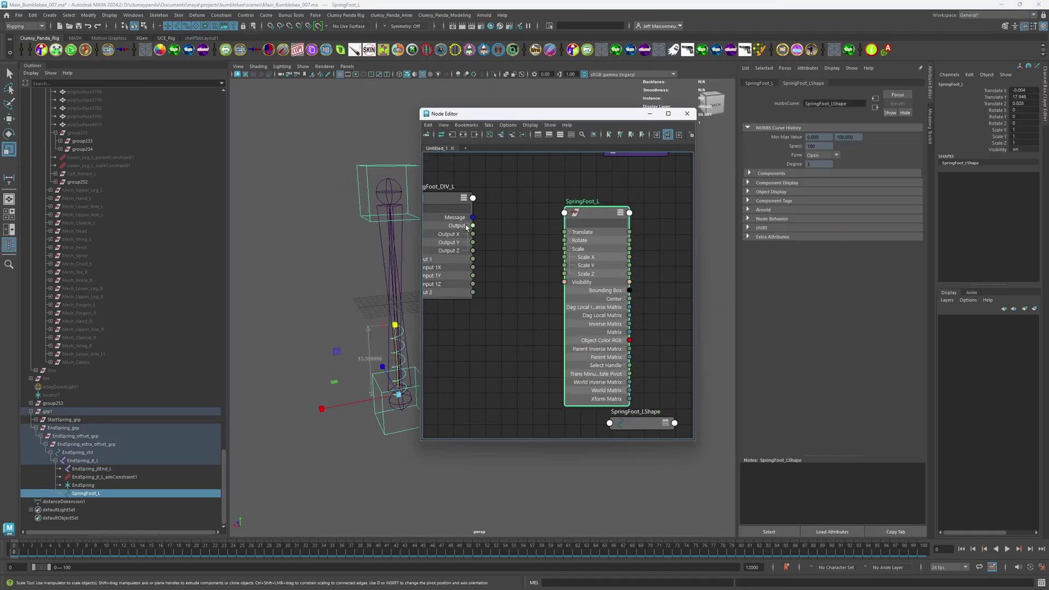
scroll(476, 266, "up", 2)
left_click_drag(475, 263, 586, 291)
left_click_drag(520, 114, 581, 149)
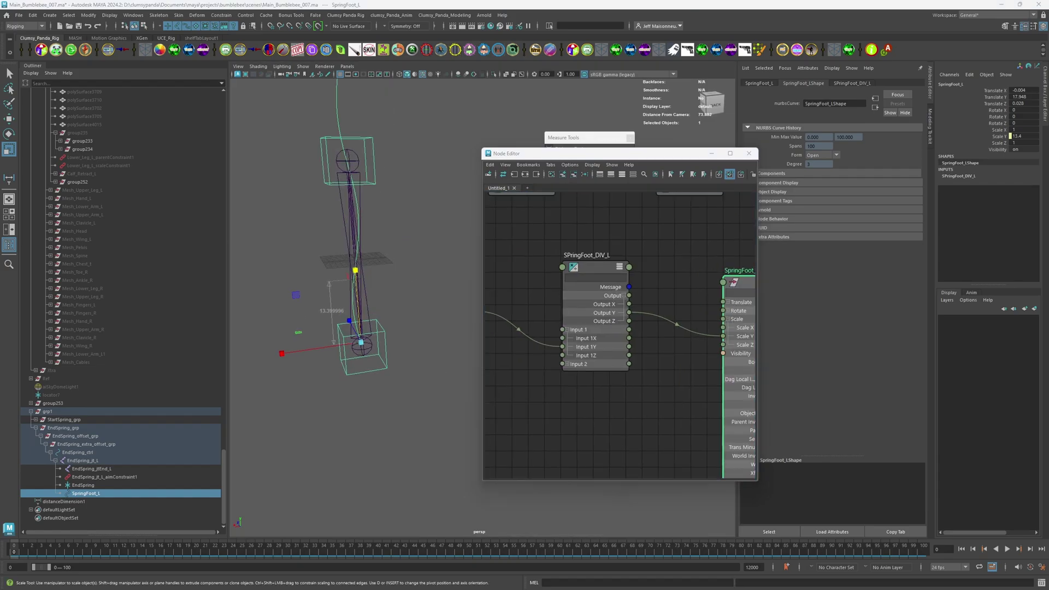
Step: Set the SPringFoot_DIV_L node's operation to Divide to normalise the distance driving the spring curve's scale
scroll(380, 336, "up", 5)
left_click(326, 301)
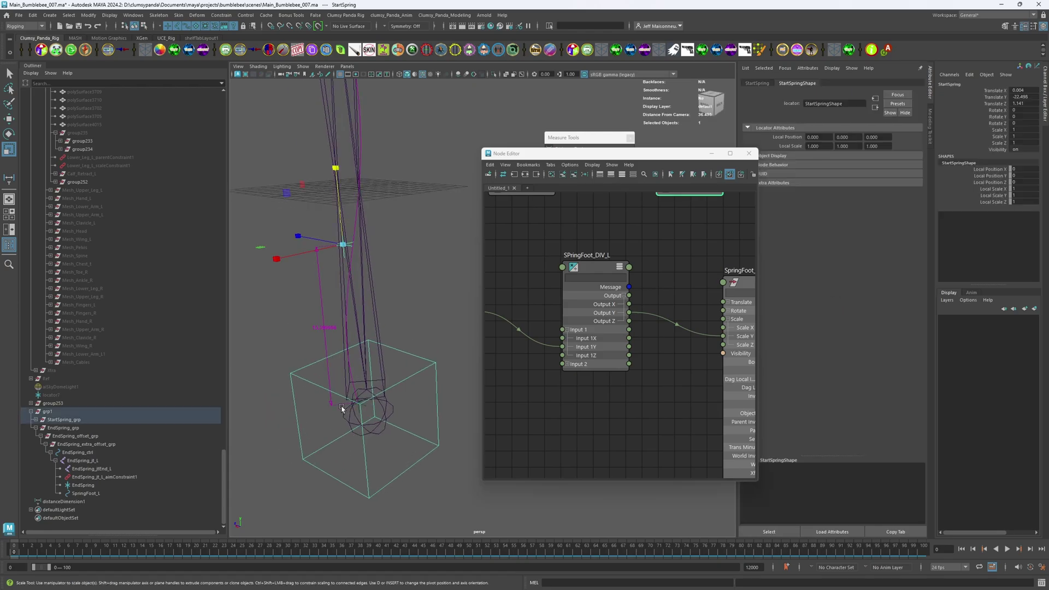
left_click(596, 273)
left_click_drag(547, 153, 140, 234)
scroll(437, 195, "down", 5)
scroll(438, 195, "up", 5)
left_click(847, 167)
Step: Move the spring controls to test how the curve stretches, and undo the test moves
scroll(476, 328, "up", 3)
left_click(454, 274)
key("w")
scroll(473, 322, "up", 3)
key("ctrl+z")
key("ctrl+z")
key("ctrl+z")
key("ctrl+z")
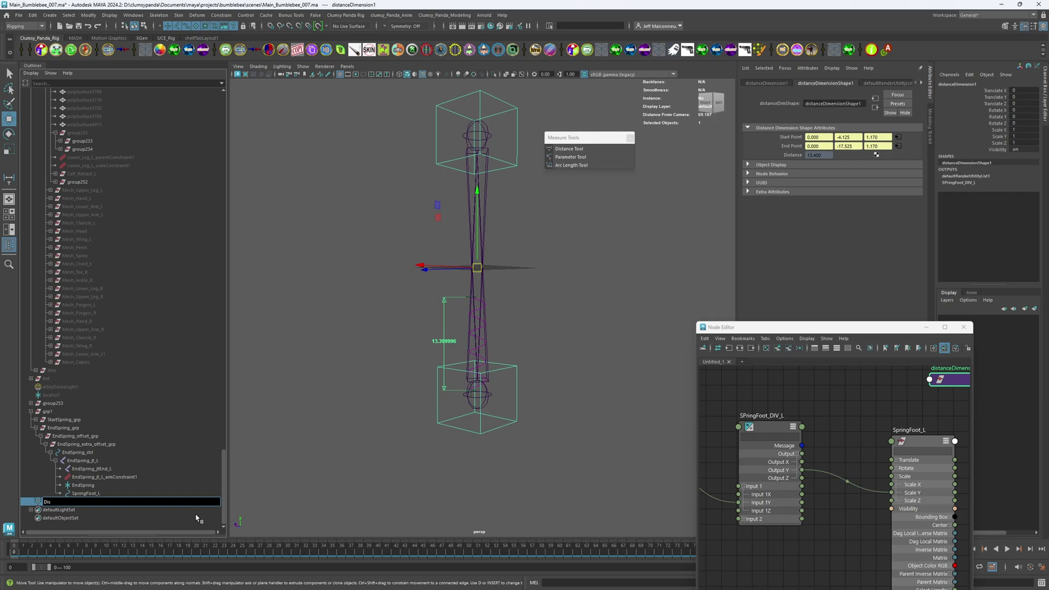
Step: Rename the distanceDimension1 object as DisFootSpring_L
type("_L")
key("Return")
scroll(457, 346, "up", 3)
Step: Display the damper meshes shaded and delete the original helix mesh pHelix28 around the central rod
left_click(459, 339)
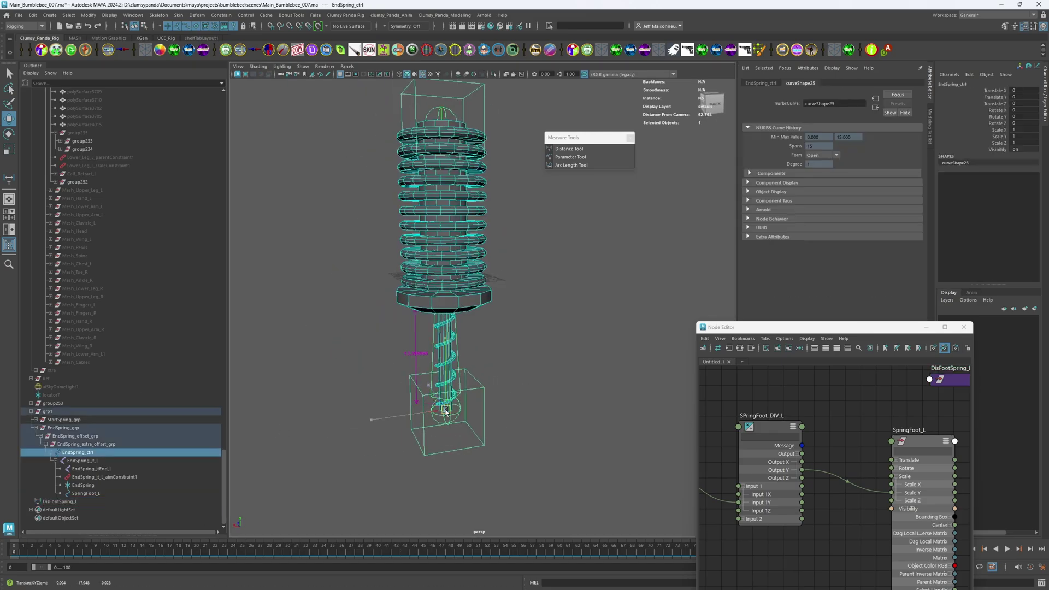
scroll(537, 296, "up", 5)
left_click(538, 297)
key("ctrl+z")
key("5")
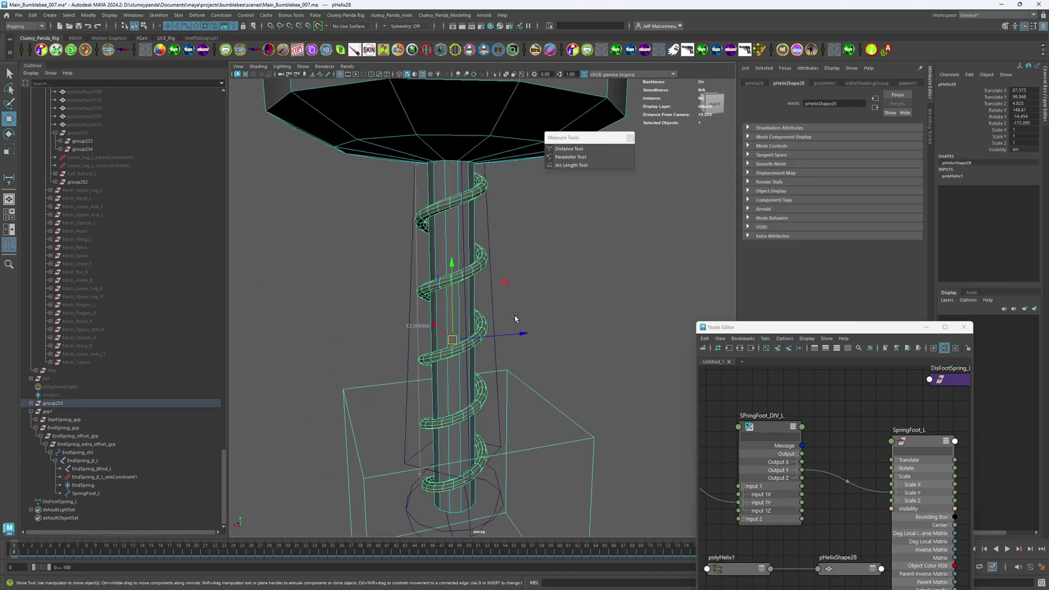
scroll(438, 356, "up", 5)
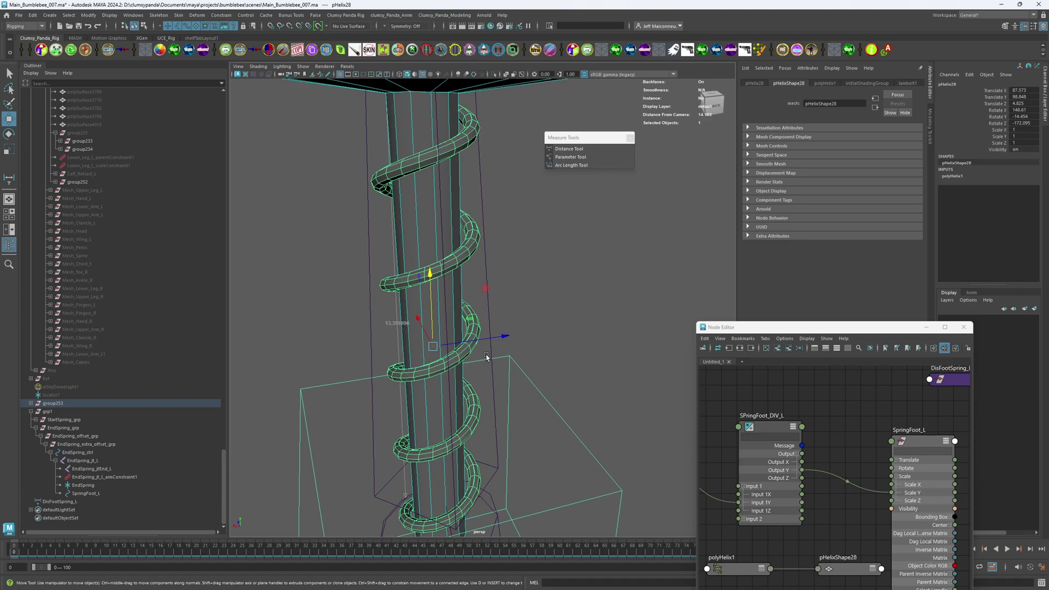
key("ctrl+z")
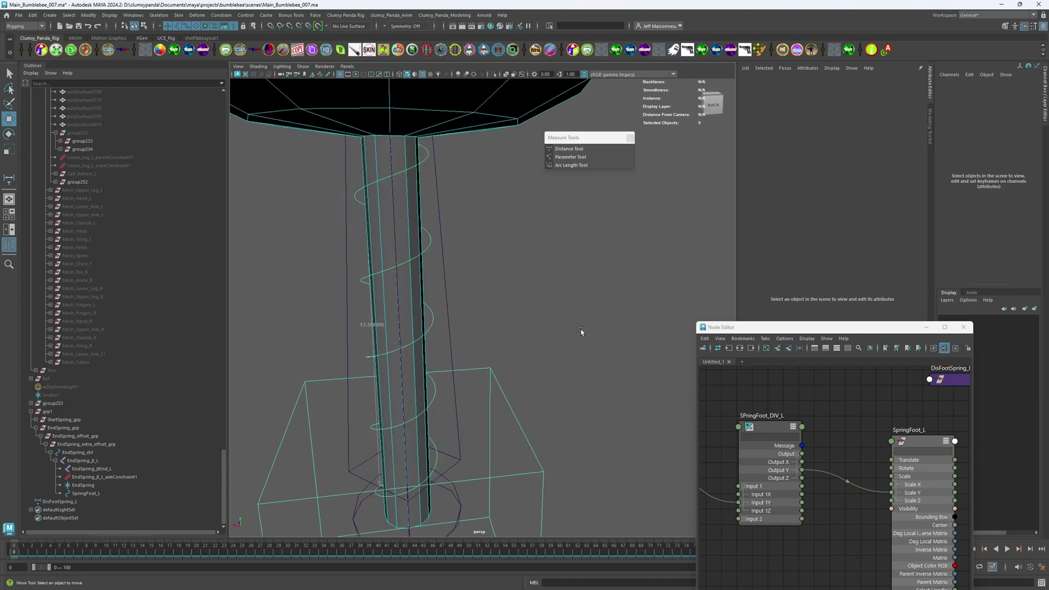
scroll(460, 349, "down", 3)
scroll(447, 298, "up", 3)
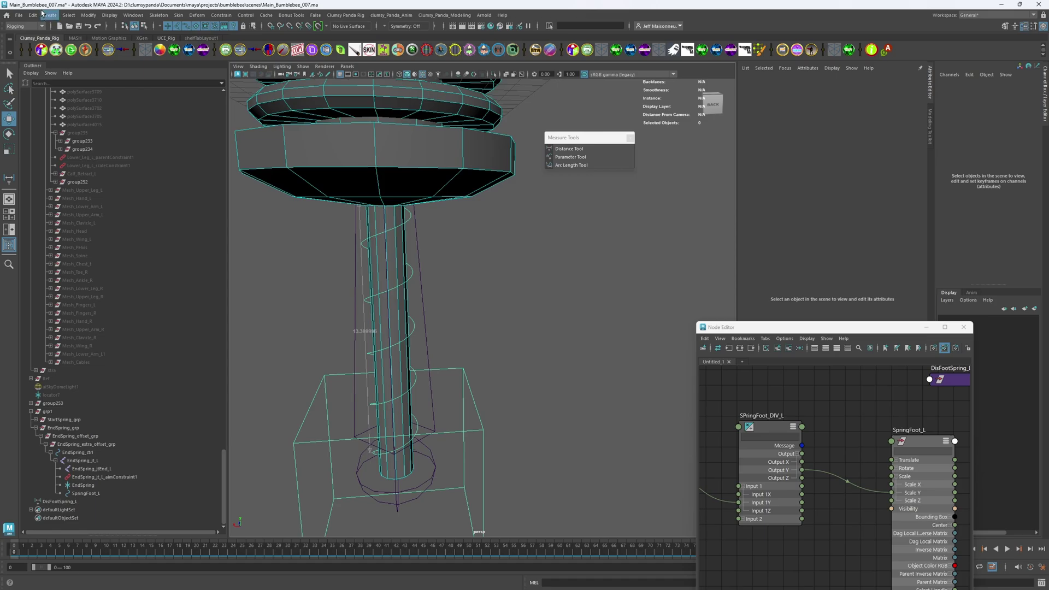
left_click(42, 12)
left_click(46, 25)
key("ctrl+z")
key("ctrl+z")
key("ctrl+z")
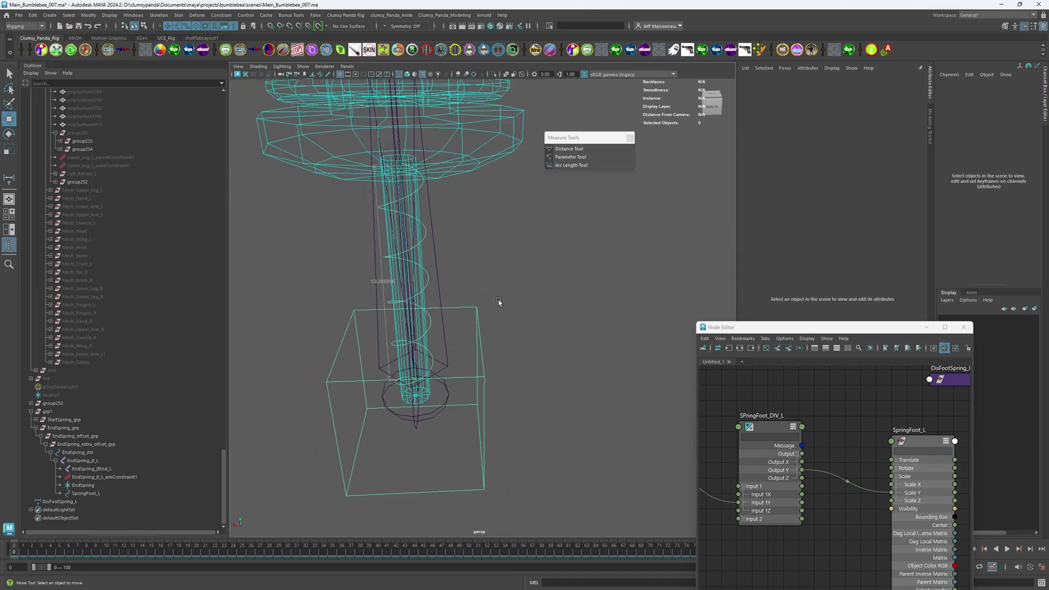
Step: Create a sweep mesh along the SpringFoot_L curve with 8 sides and a scale profile of 0.335
scroll(498, 299, "up", 3)
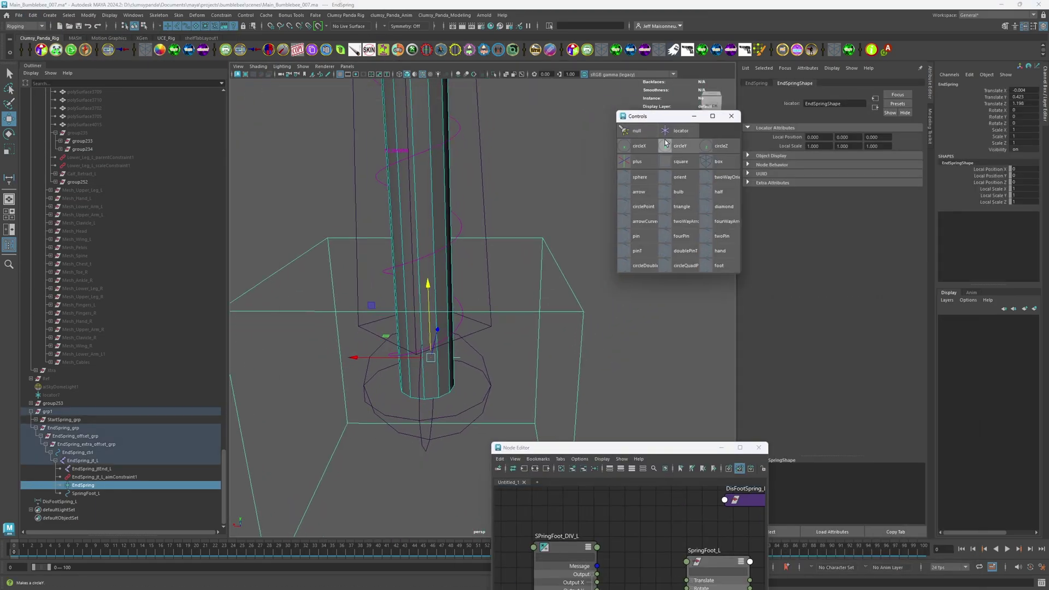
left_click(666, 143)
left_click_drag(487, 317, 413, 333, "alt")
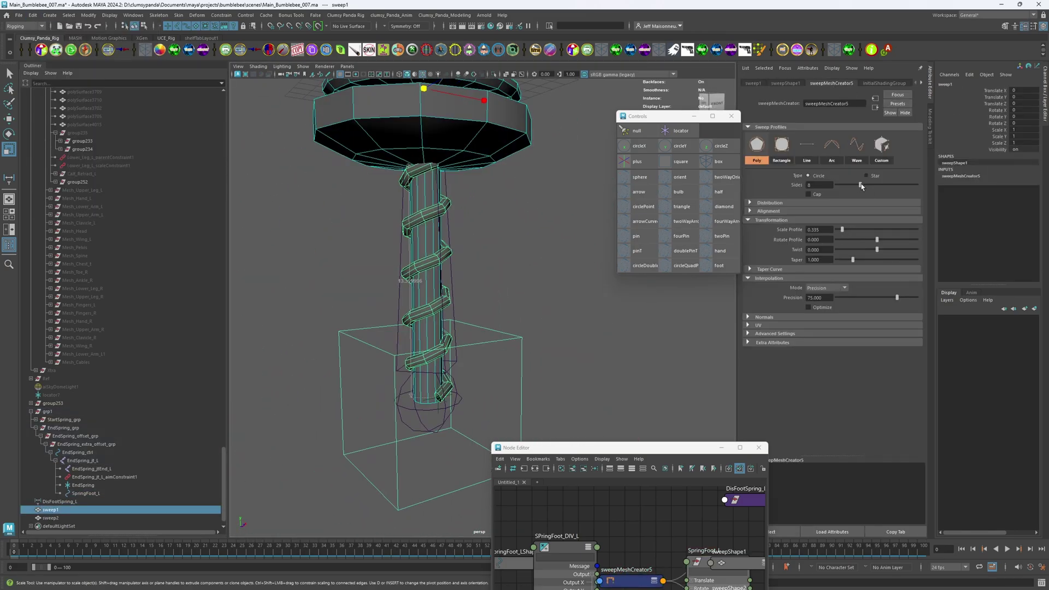
Step: Move EndSpring_ctrl away from the rod to test the swept spring, and undo the move
left_click_drag(492, 284, 419, 326, "alt")
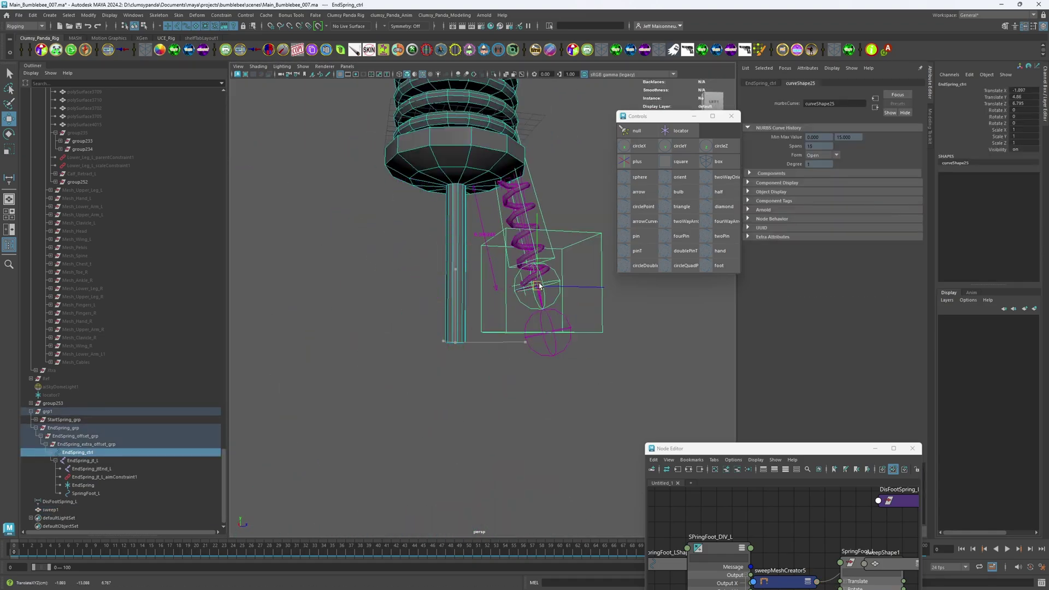
left_click_drag(426, 328, 534, 395, "alt")
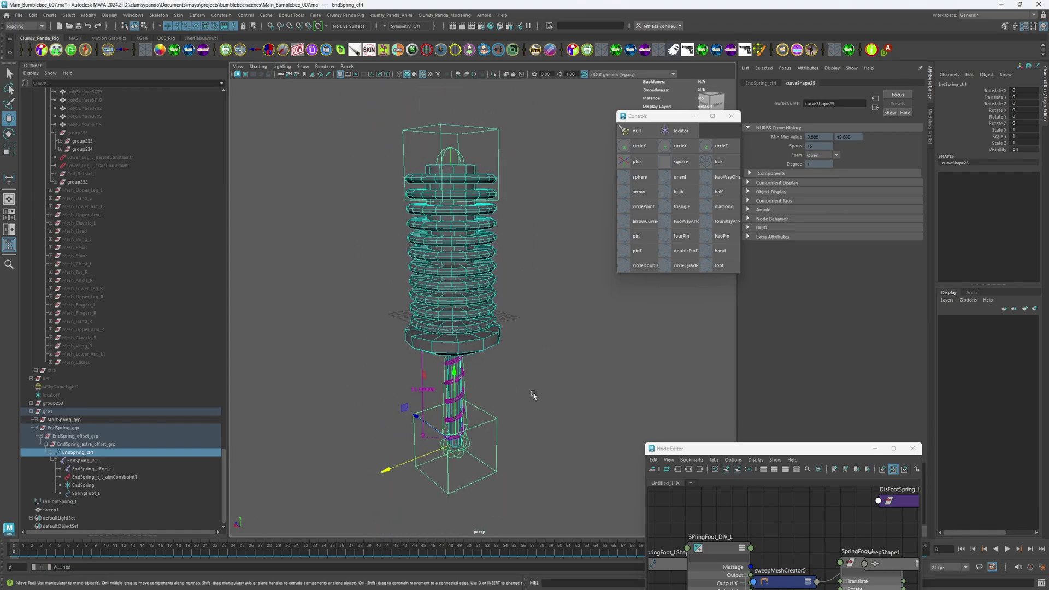
scroll(504, 257, "up", 4)
Step: Create a locator and place it at the top of the ring stack, on the start joint
left_click(498, 266)
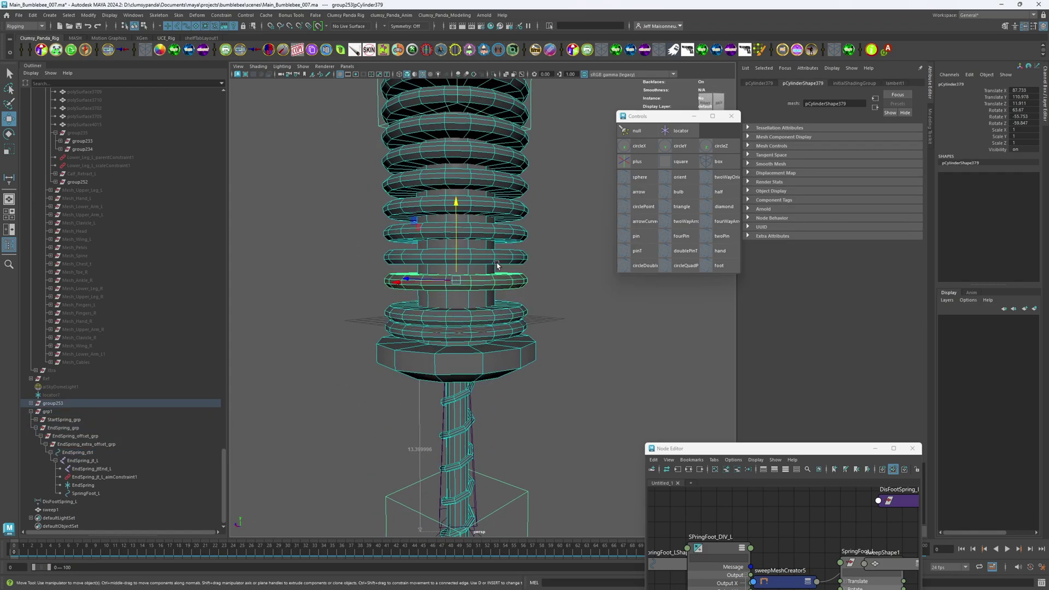
left_click(537, 301)
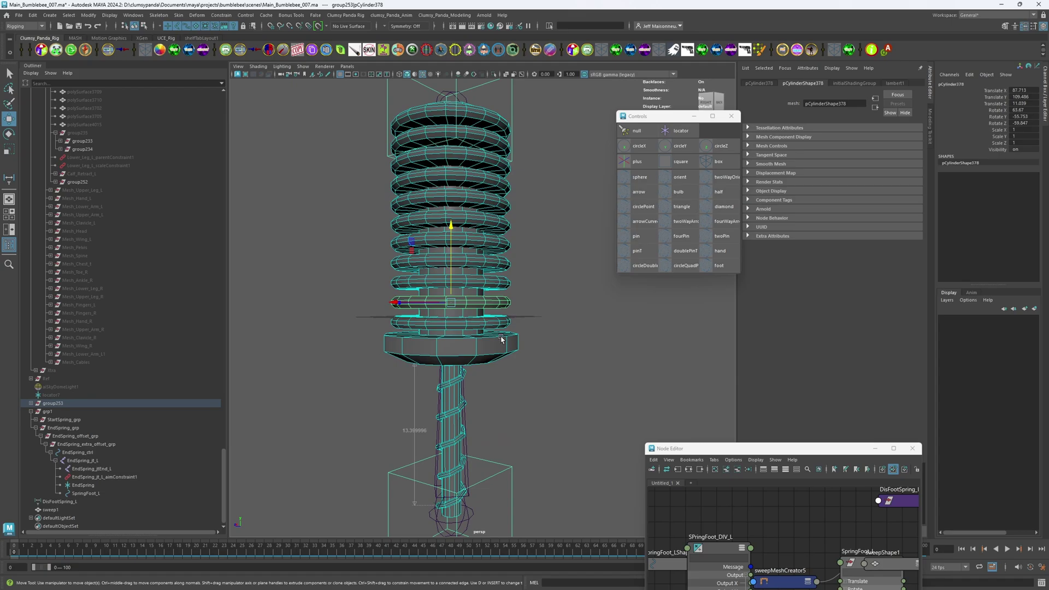
key("f")
key("ctrl+z")
key("ctrl+z")
key("ctrl+z")
key("ctrl+z")
key("ctrl+z")
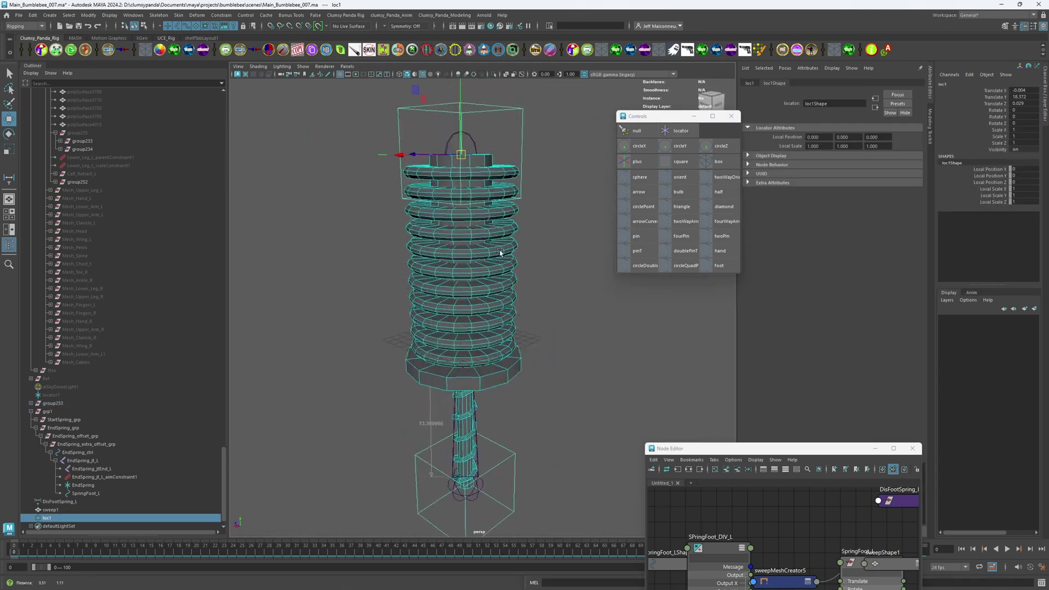
Step: Duplicate the top locator and move the copy down to Y -1.543 near the bottom collar
key("ctrl+z")
key("ctrl+z")
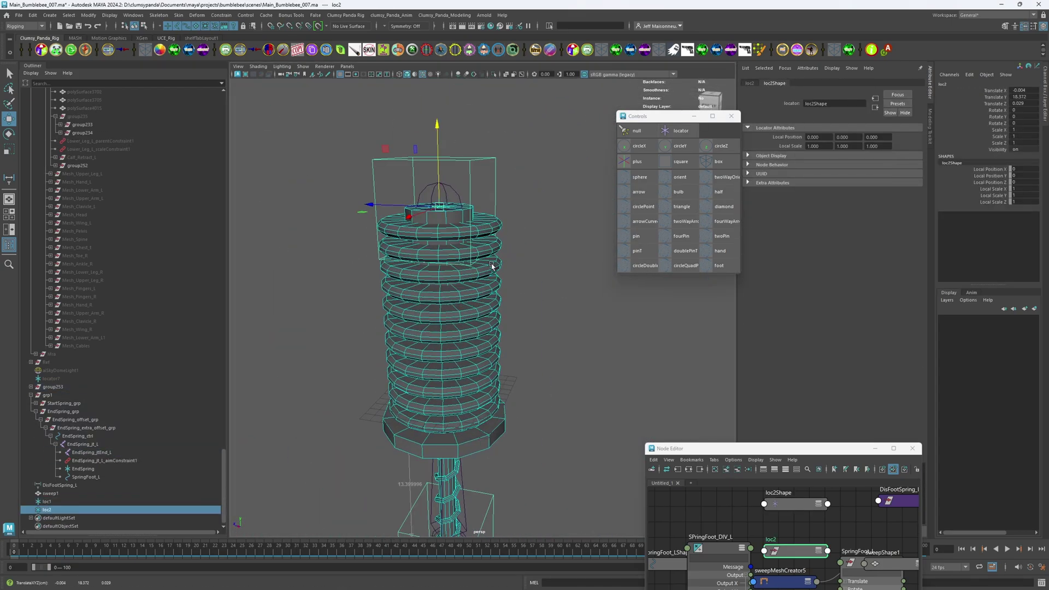
key("ctrl+z")
key("ctrl+z")
key("ctrl+z")
key("ctrl+z")
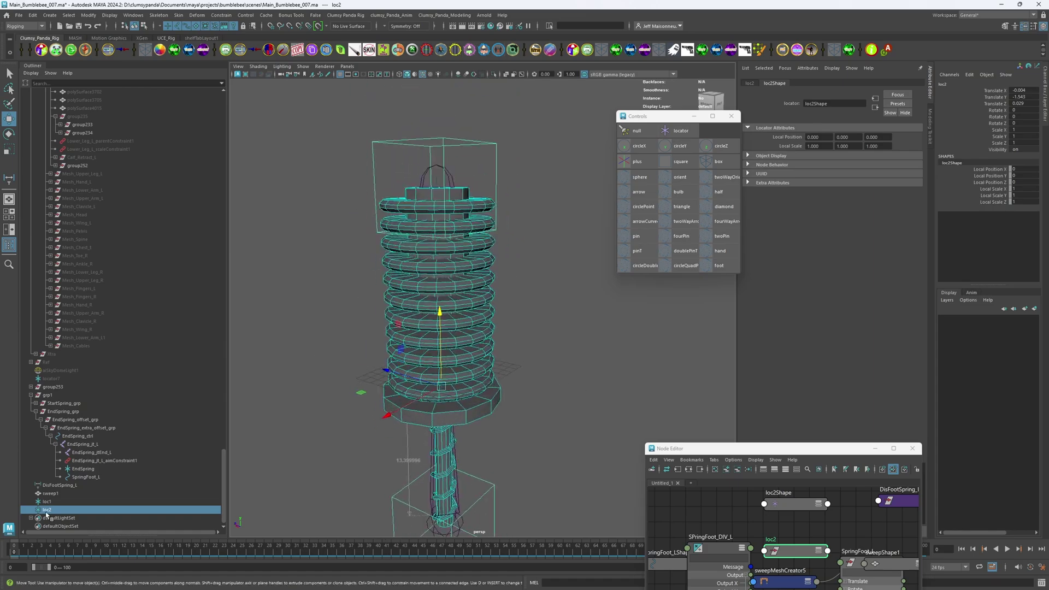
Step: Rename the top locator StartSpringCompressor and the lower one EndtSpringCompressor
key("ctrl+z")
key("ctrl+z")
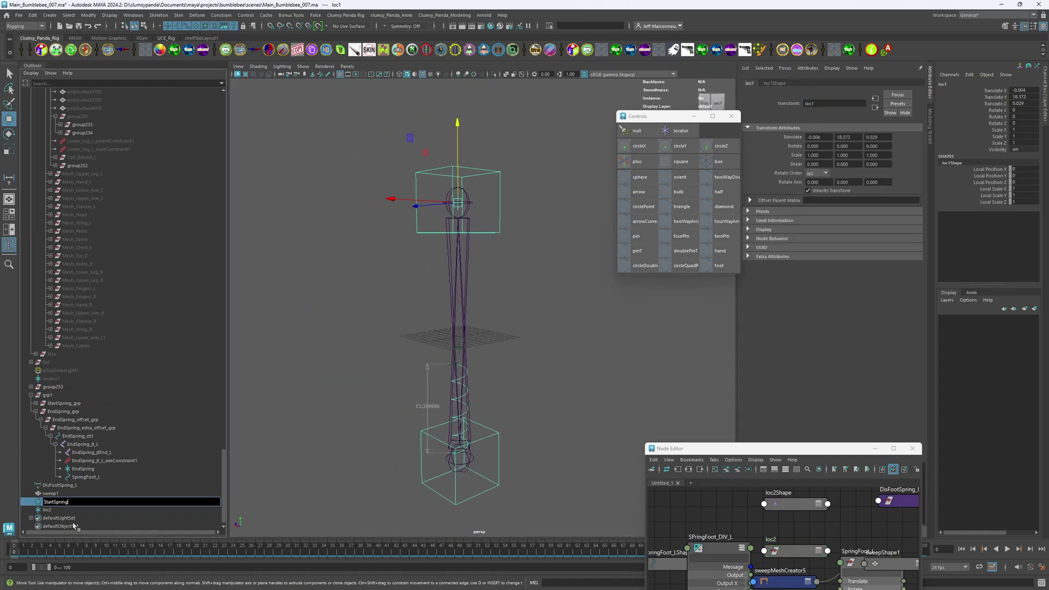
type("End")
key("Return")
left_click_drag(415, 386, 475, 392, "alt")
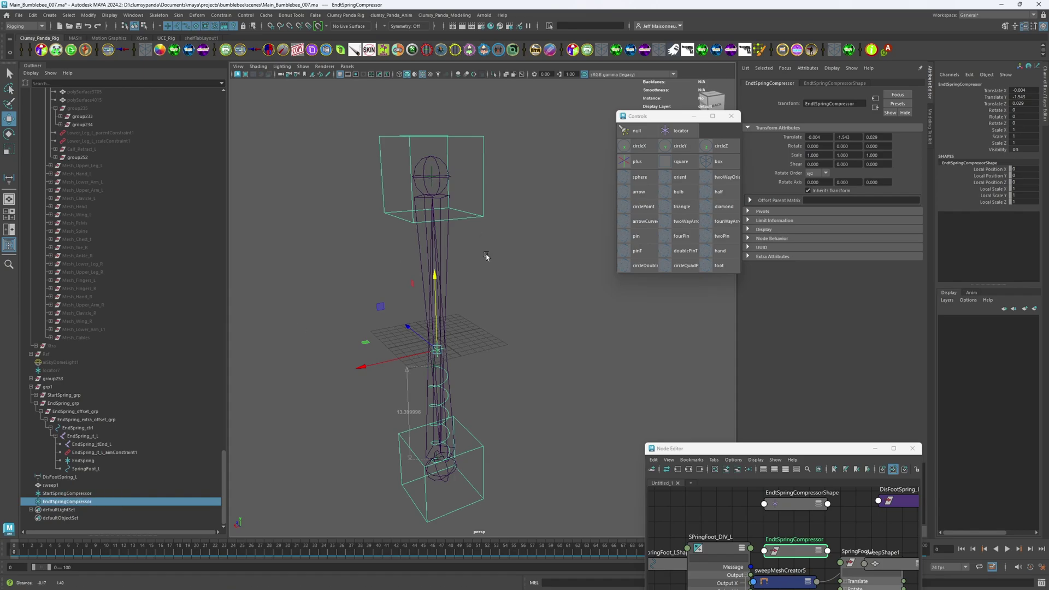
Step: Parent the StartSpringCompressor locator into the StartSpring control hierarchy
key("ctrl+z")
key("ctrl+z")
key("ctrl+z")
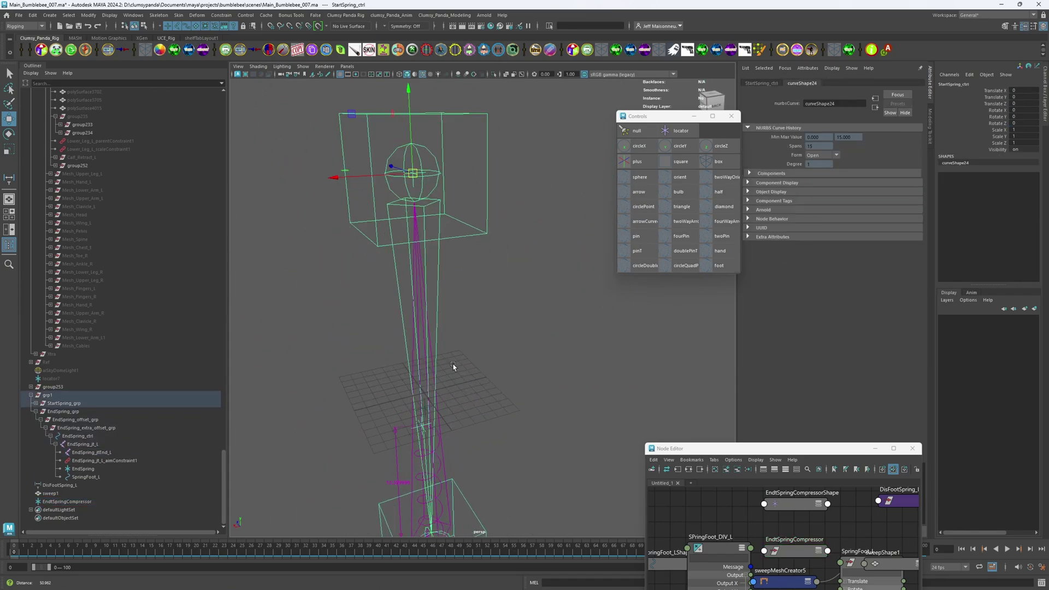
Step: Parent the EndtSpringCompressor locator under the EndSpring_jt_L joint
key("ctrl+z")
key("ctrl+z")
key("ctrl+z")
key("ctrl+z")
key("ctrl+z")
key("ctrl+z")
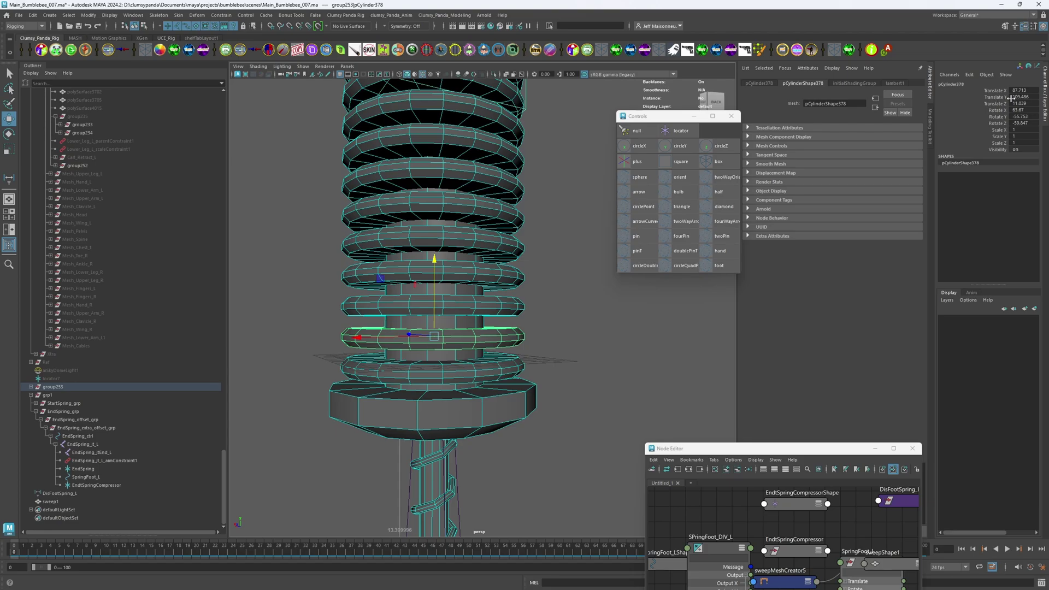
Step: Freeze the transformations of the ring cylinders in group253 and select the bottom ring pCylinder377
key("ctrl+z")
key("ctrl+z")
key("ctrl+z")
key("ctrl+z")
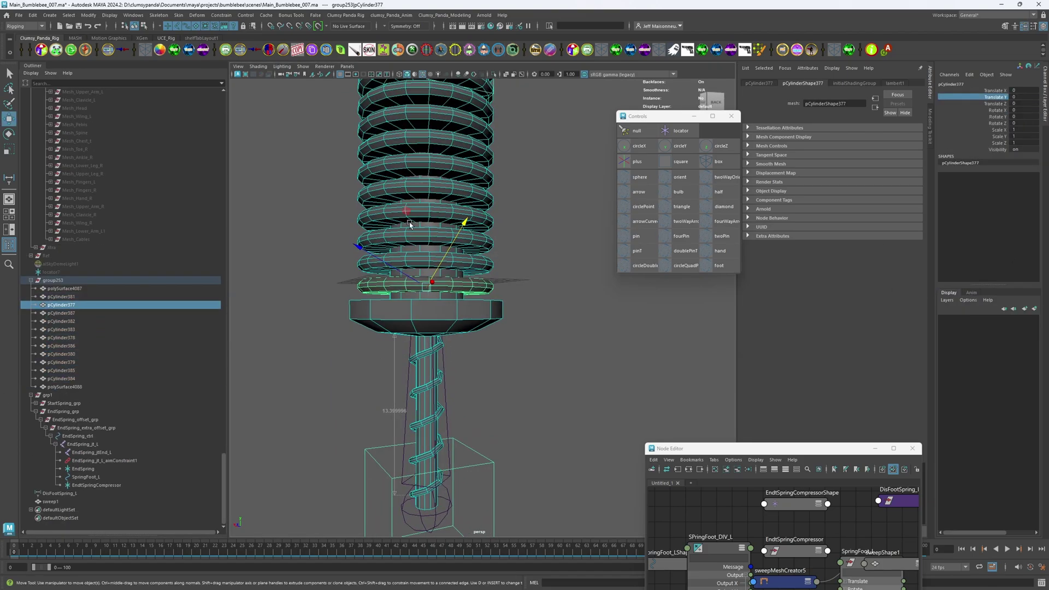
Step: Undo the freezing and regrouping of the ring cylinders, then put them back under group253
key("ctrl+z")
key("ctrl+z")
key("ctrl+z")
key("ctrl+z")
key("ctrl+z")
key("ctrl+z")
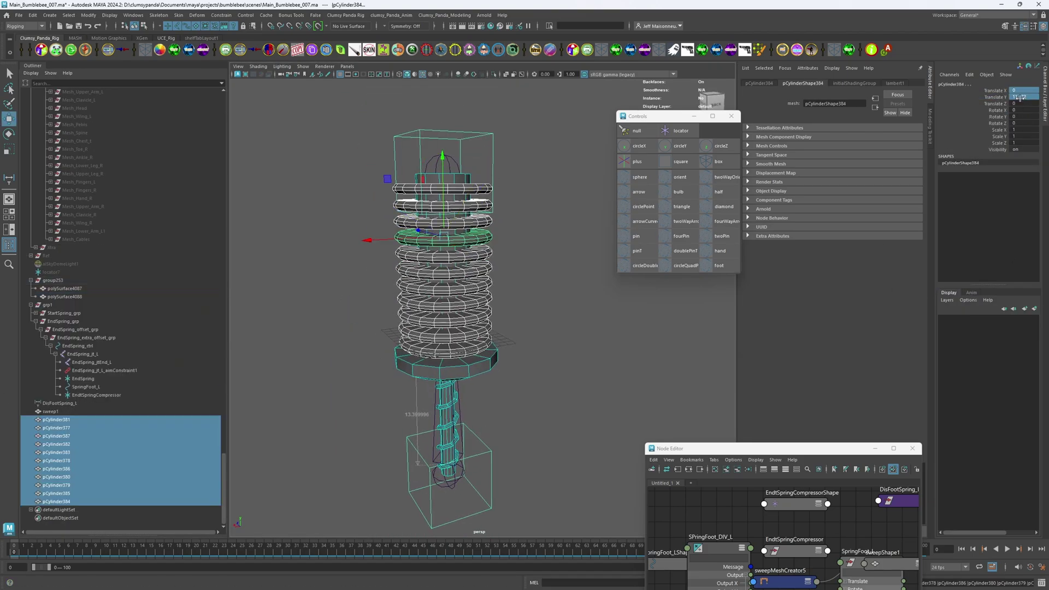
key("ctrl+z")
key("ctrl+z")
key("ctrl+z")
key("ctrl+z")
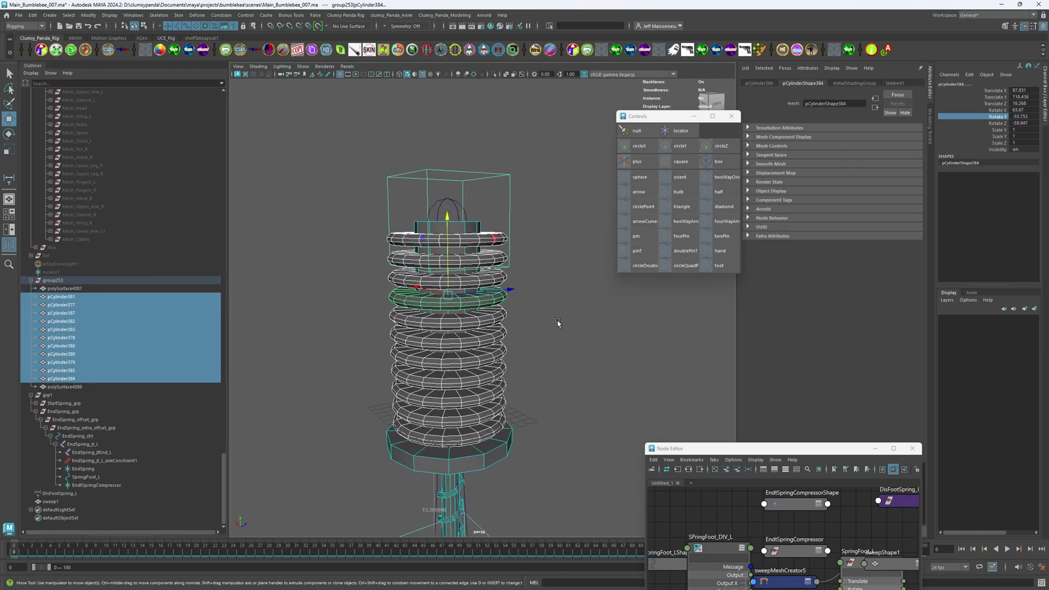
Step: Undo the last ring cylinder edits and keep the Modify commands in a floating window beside the Node Editor
key("ctrl+z")
key("ctrl+z")
key("ctrl+z")
left_click(90, 18)
left_click(90, 22)
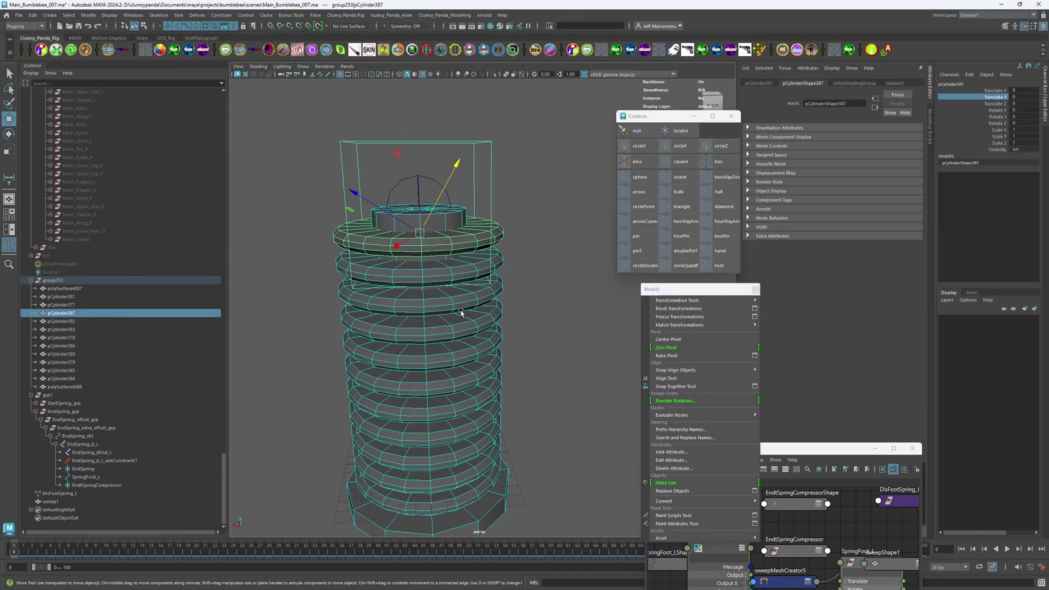
key("ctrl+z")
key("ctrl+z")
left_click_drag(691, 289, 675, 383)
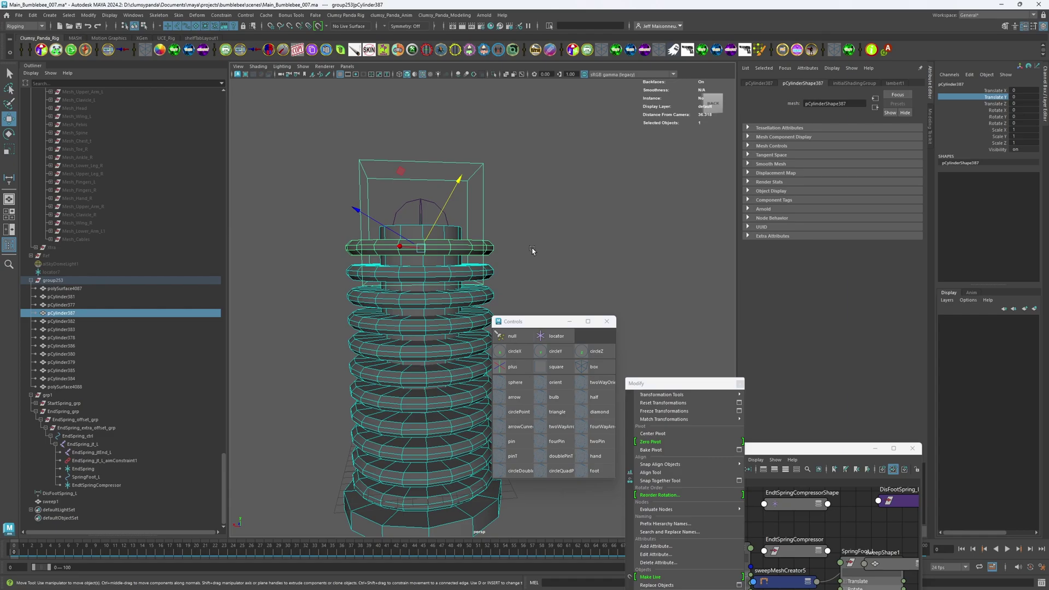
Step: Undo back to the unfrozen group253 and freeze all of the group's transformations
key("ctrl+z")
key("ctrl+z")
key("ctrl+z")
key("ctrl+z")
key("ctrl+z")
key("ctrl+z")
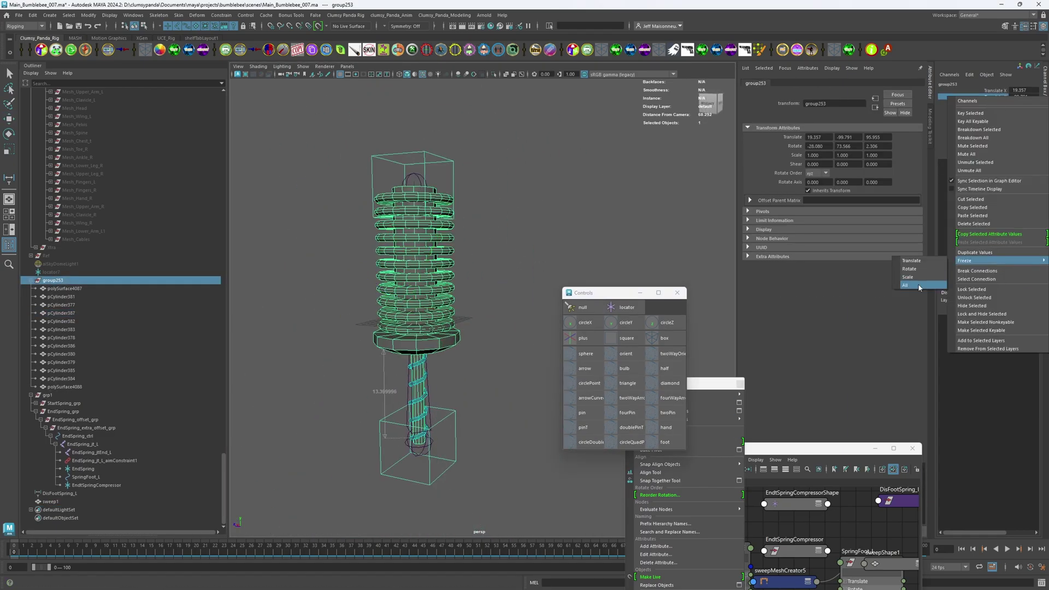
key("ctrl+z")
left_click(63, 281)
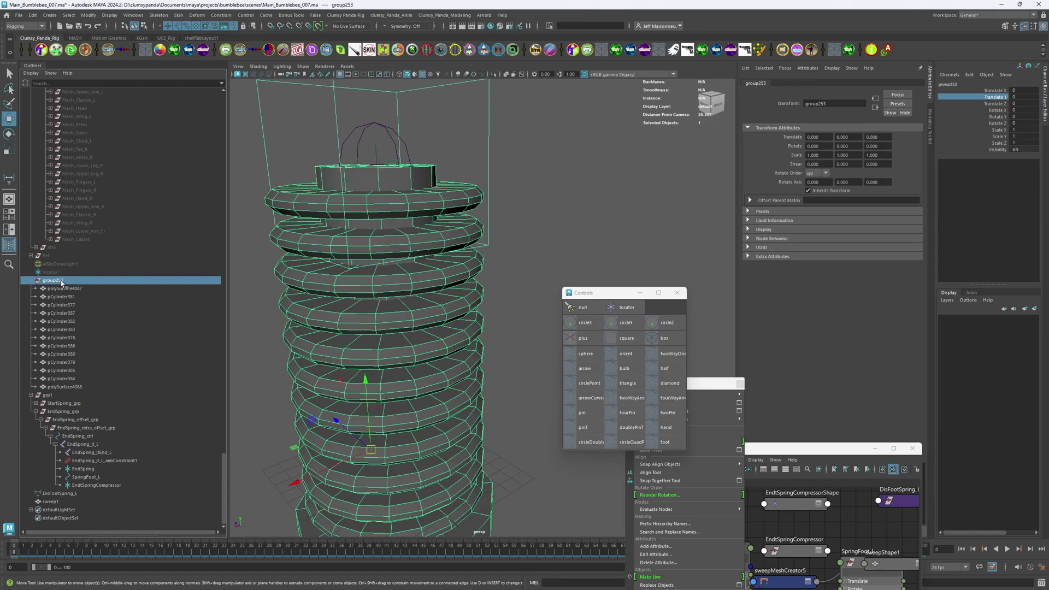
Step: Test-move the bottom ring pCylinder377 along its vertical axis and undo the move
key("ctrl+z")
key("ctrl+z")
key("ctrl+z")
key("ctrl+z")
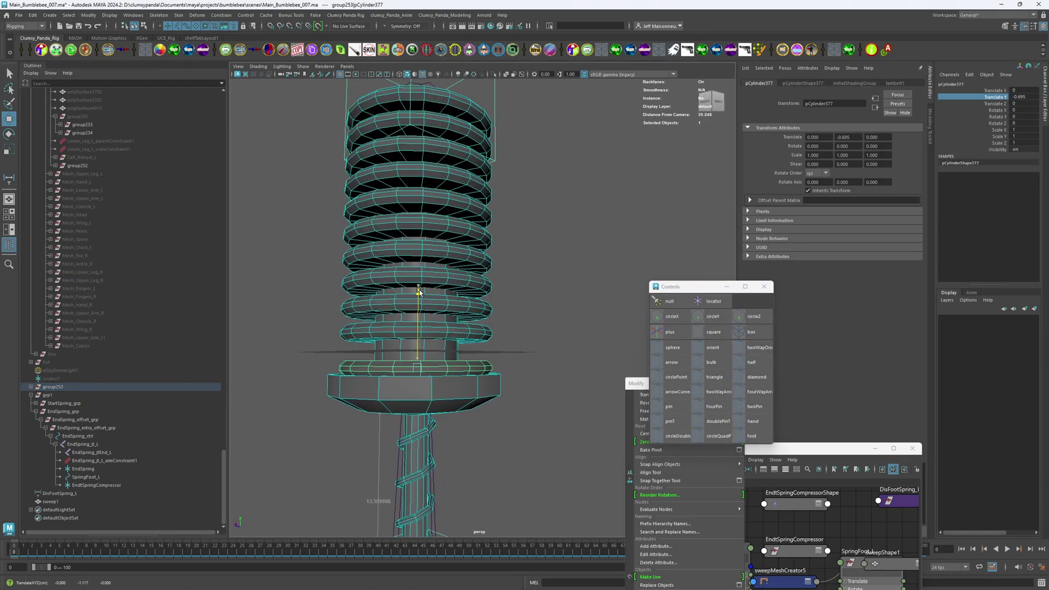
key("ctrl+z")
key("ctrl+z")
key("ctrl+z")
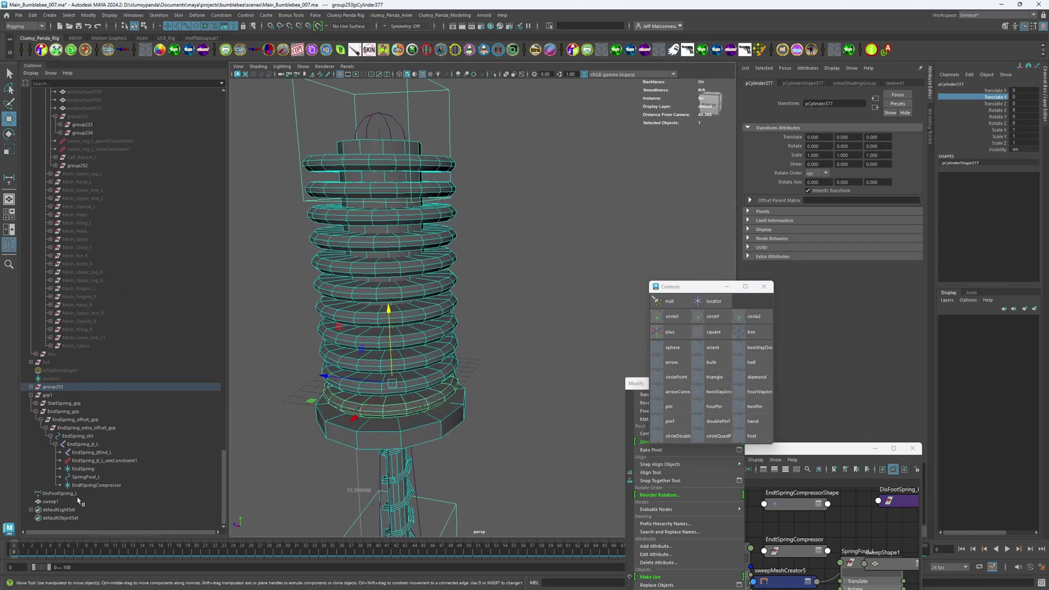
Step: Tidy the Node Editor graph, removing the sweep nodes and lining up the StartSpringCompressor and EndtSpringCompressor nodes above the spring scale chain
key("ctrl+z")
key("ctrl+z")
key("ctrl+z")
key("ctrl+z")
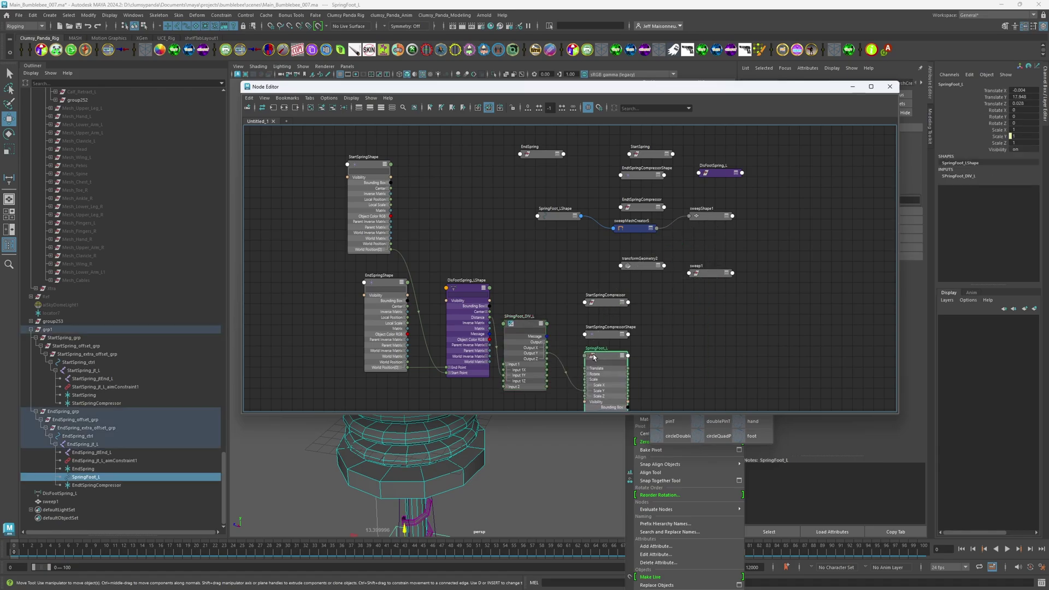
key("ctrl+z")
key("ctrl+z")
key("ctrl+z")
key("ctrl+z")
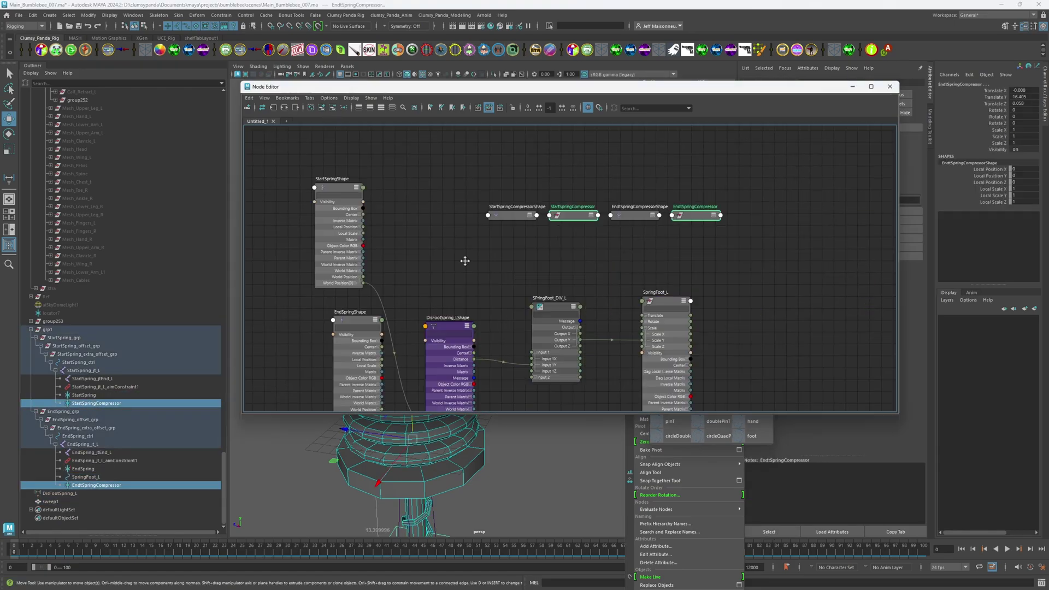
Step: Duplicate the DisFootSpring_L distance node for the compressor locators and rename the copy DisFootSpringCompressor_L
key("ctrl+z")
key("ctrl+z")
key("ctrl+z")
key("ctrl+z")
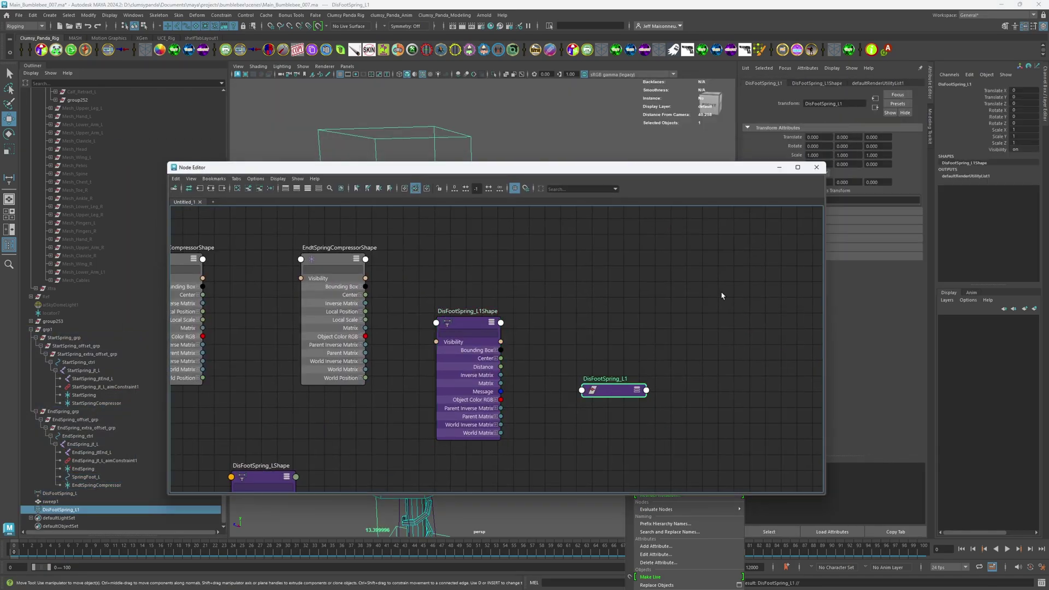
left_click(859, 125)
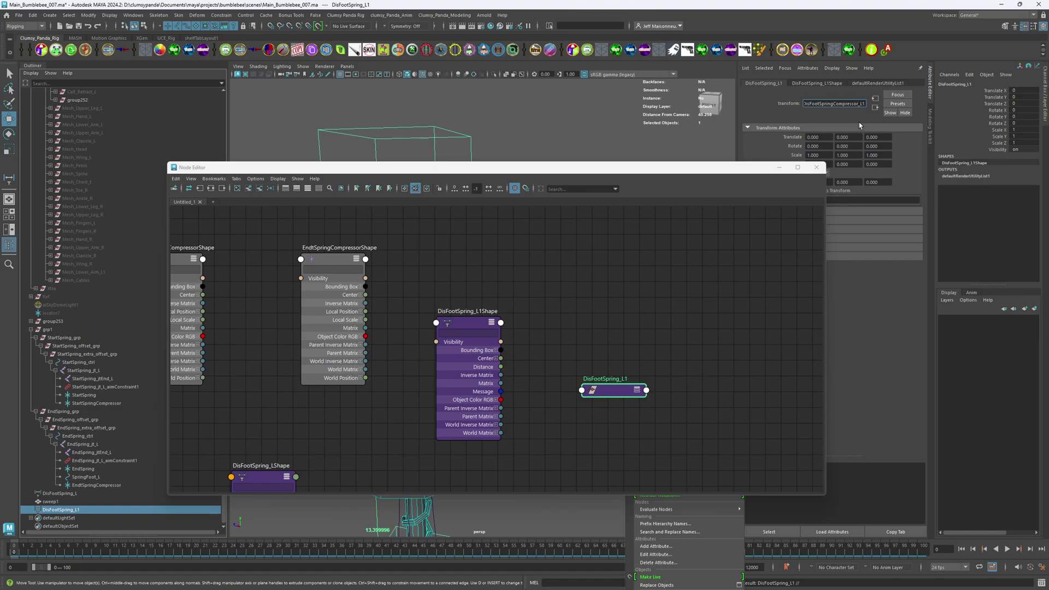
key("Return")
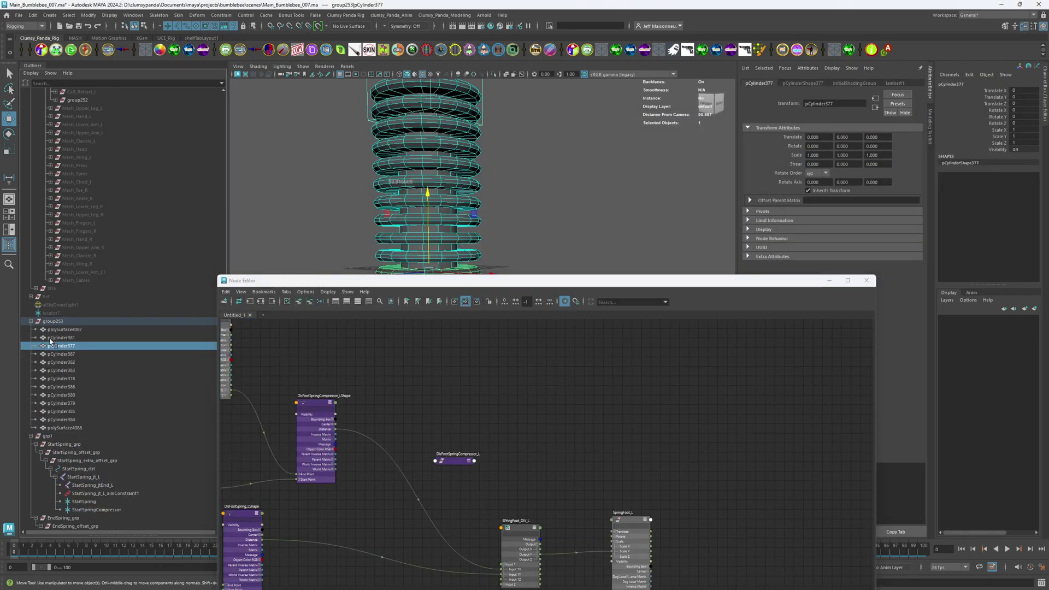
Step: Connect Output X of SPringFoot_DIV_L to the Translate Y of every ring from pCylinder381 to pCylinder384
left_click_drag(50, 339, 55, 419)
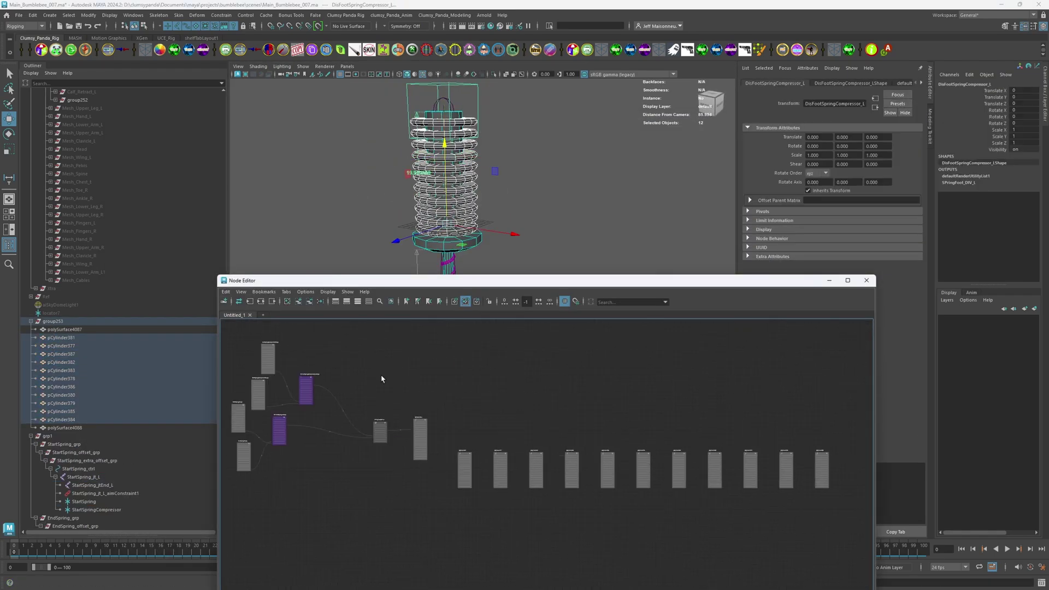
left_click(437, 113)
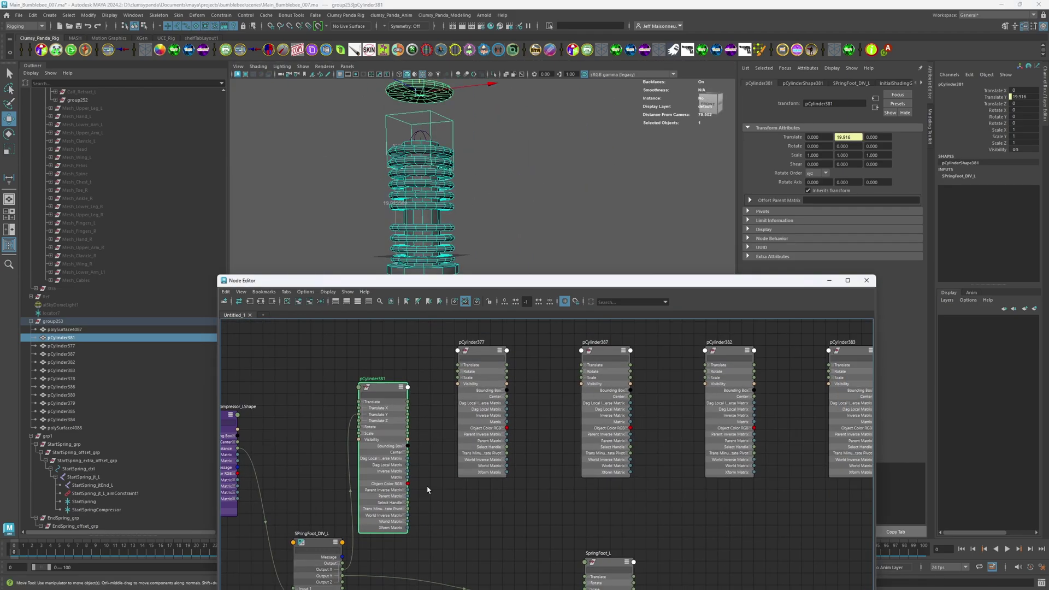
left_click_drag(342, 576, 462, 378)
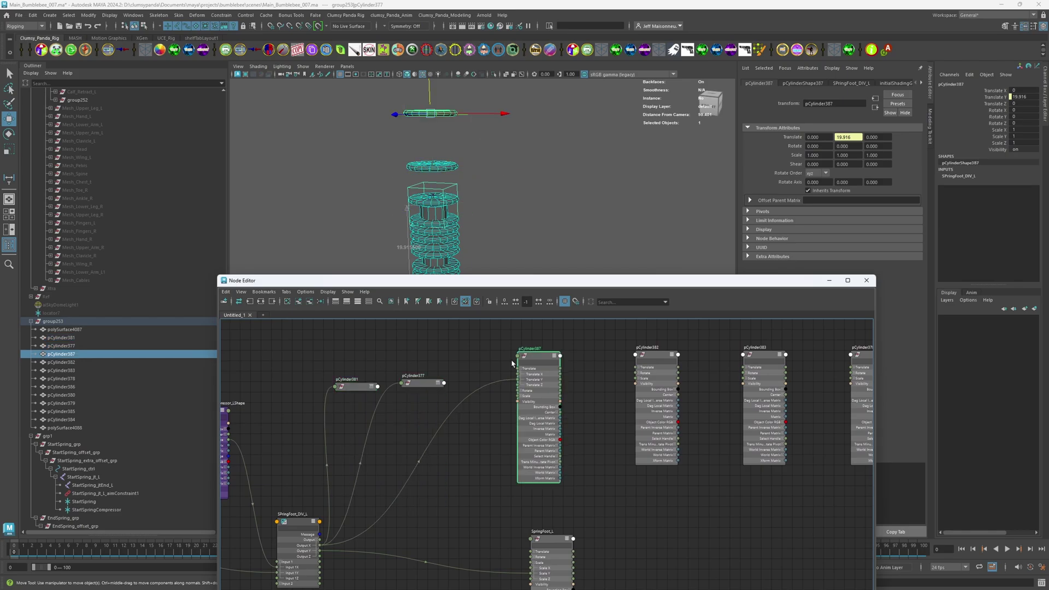
left_click_drag(314, 520, 475, 381)
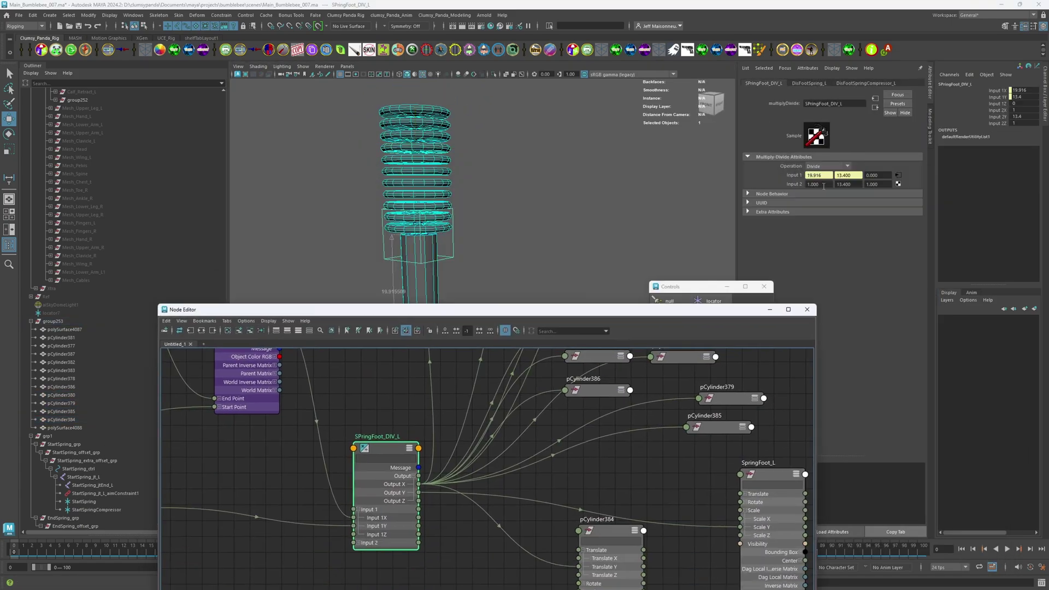
left_click_drag(524, 311, 523, 377)
left_click(437, 125)
left_click_drag(437, 126, 509, 233)
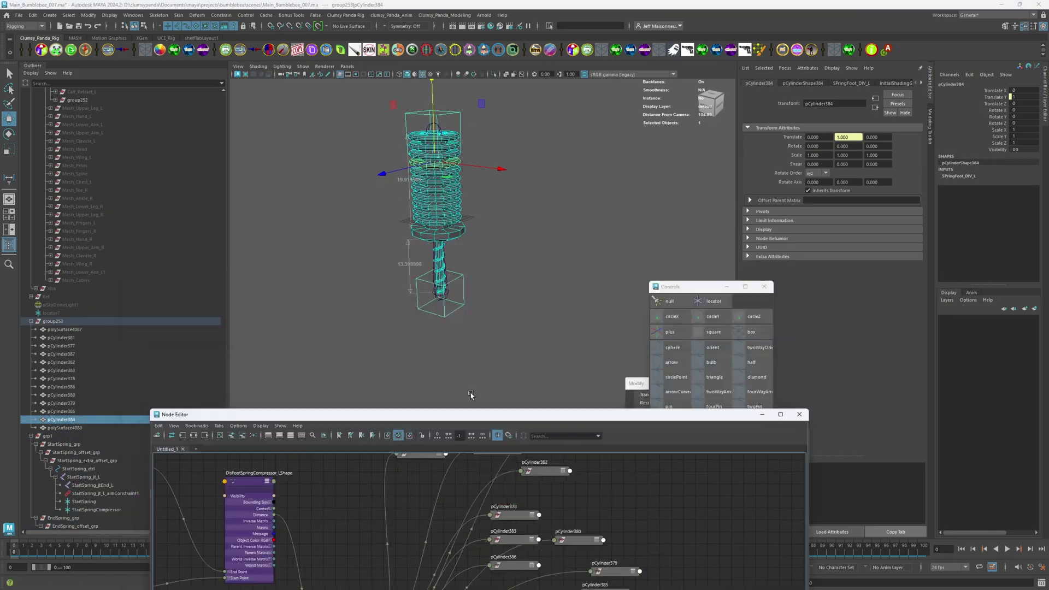
scroll(445, 244, "up", 5)
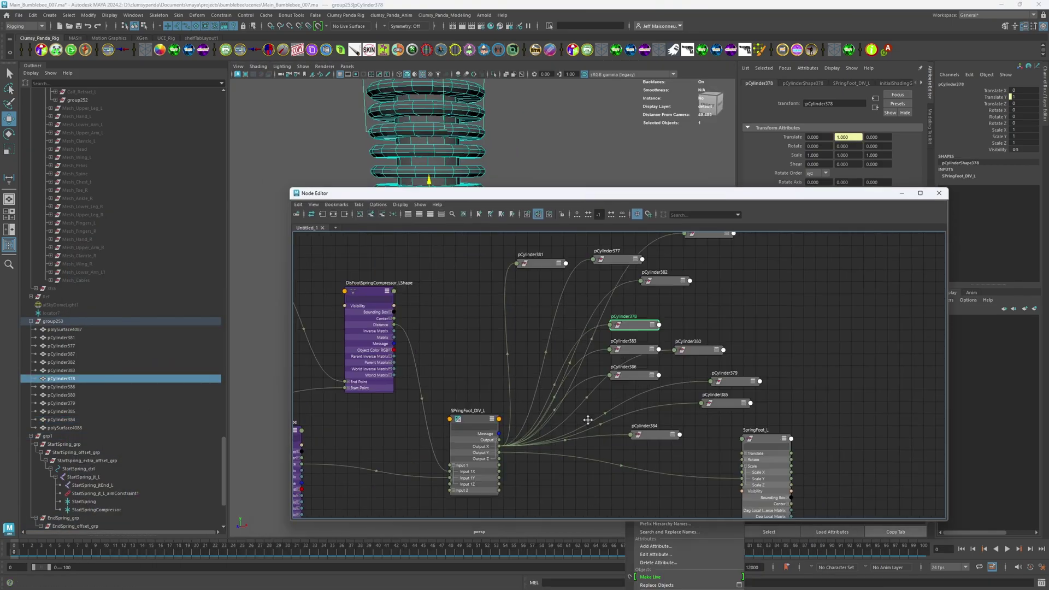
Step: Stack the ring cylinder nodes in one column beside SPringFoot_DIV_L in the Node Editor
left_click_drag(665, 281, 519, 306)
left_click_drag(634, 325, 519, 339)
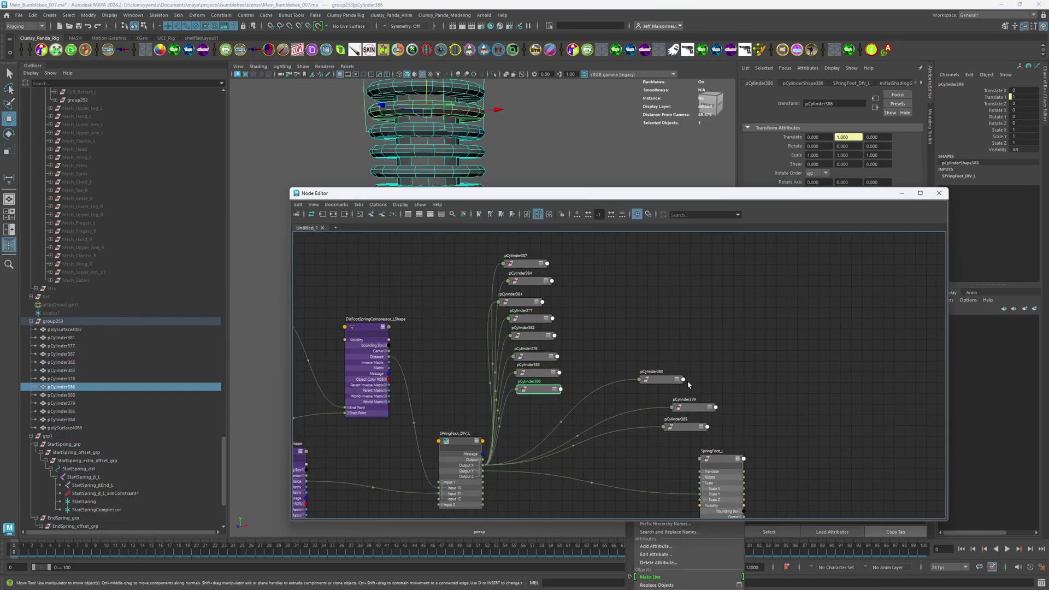
left_click_drag(735, 382, 525, 415)
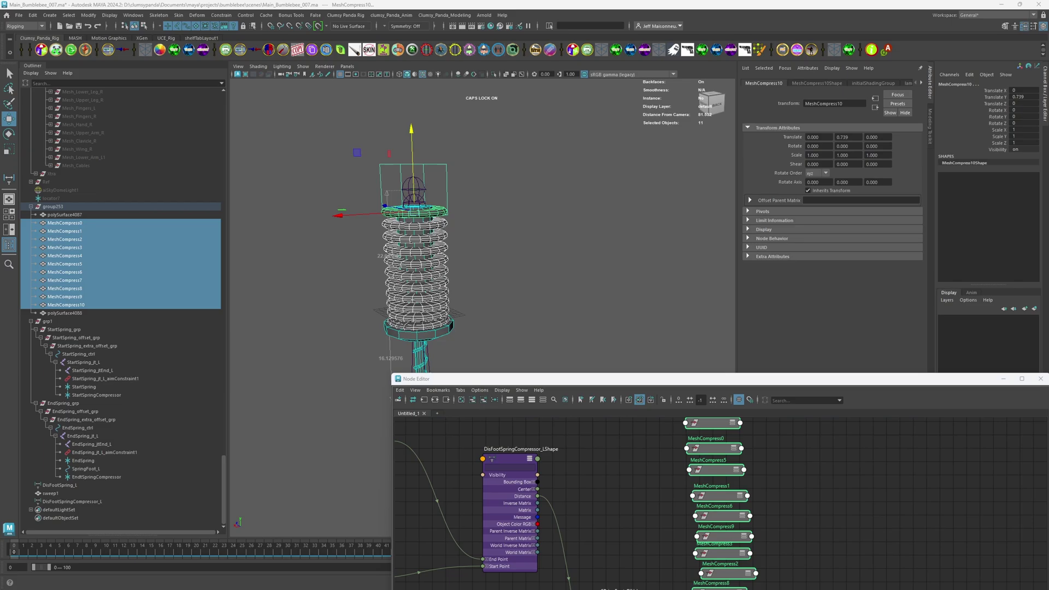
Step: Narrow the Node Editor window, clear the selection and open the Expression Editor
left_click_drag(566, 378, 567, 208)
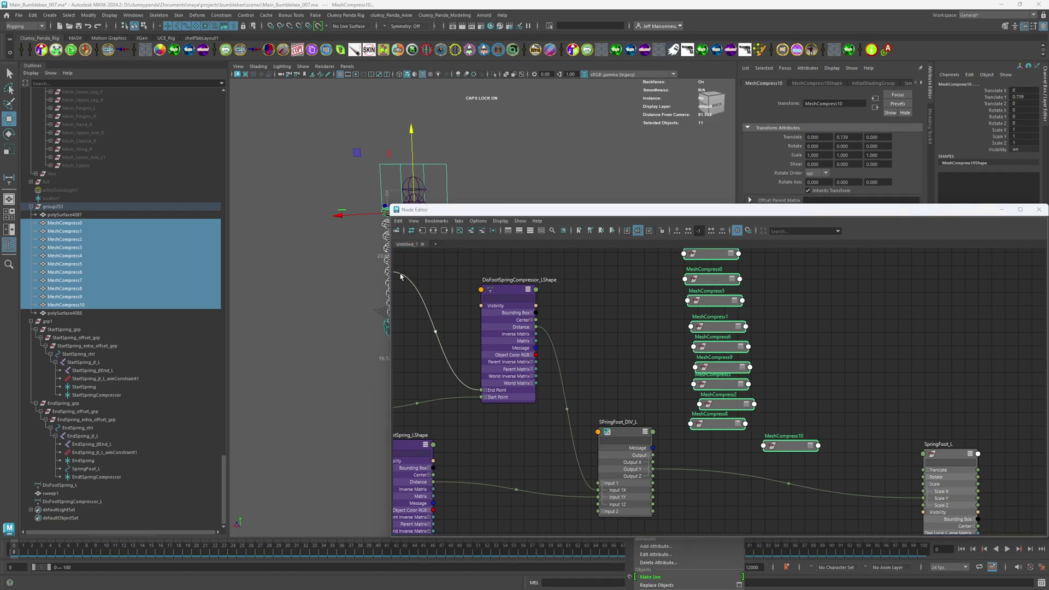
left_click_drag(391, 276, 669, 276)
left_click(521, 212)
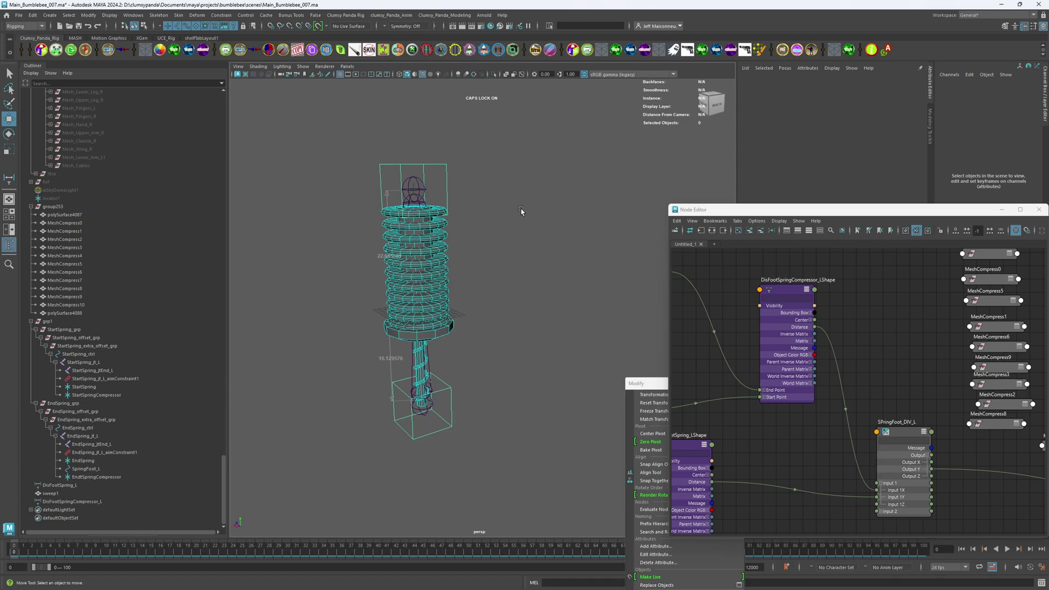
left_click(134, 15)
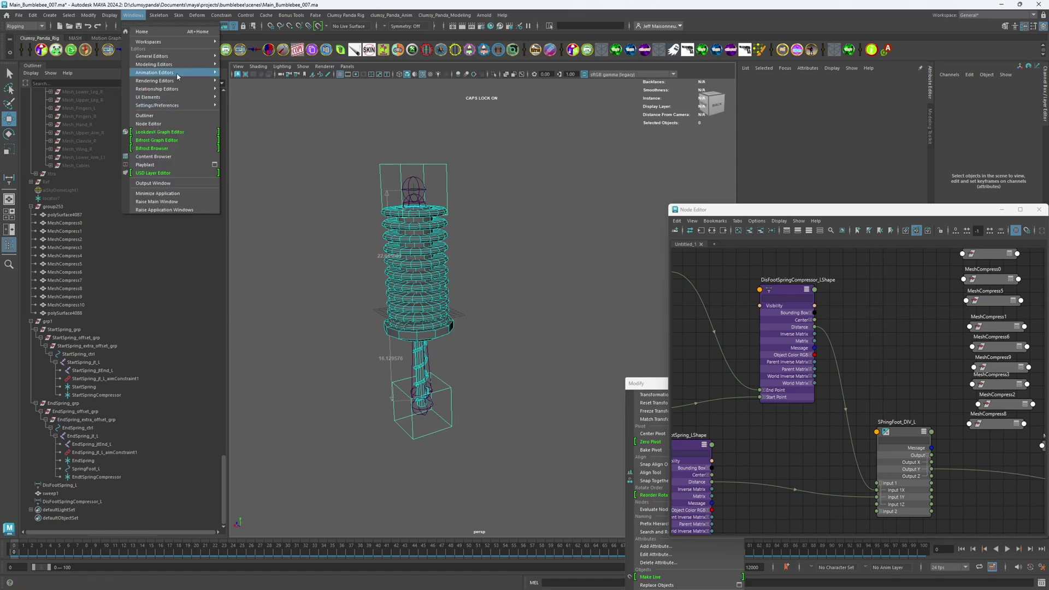
left_click(257, 131)
left_click_drag(619, 171, 499, 97)
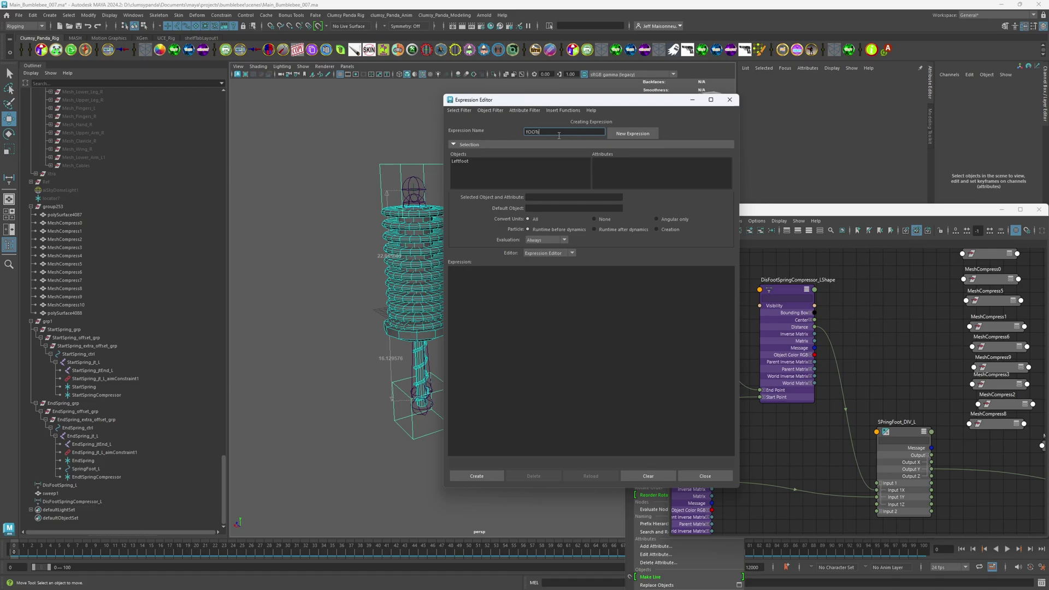
Step: Review the existing Leftfoot expression as a reference for the new spring expression
key("Caps_Lock")
key("BackSpace")
key("BackSpace")
key("BackSpace")
key("BackSpace")
type("pringLeg")
left_click(462, 162)
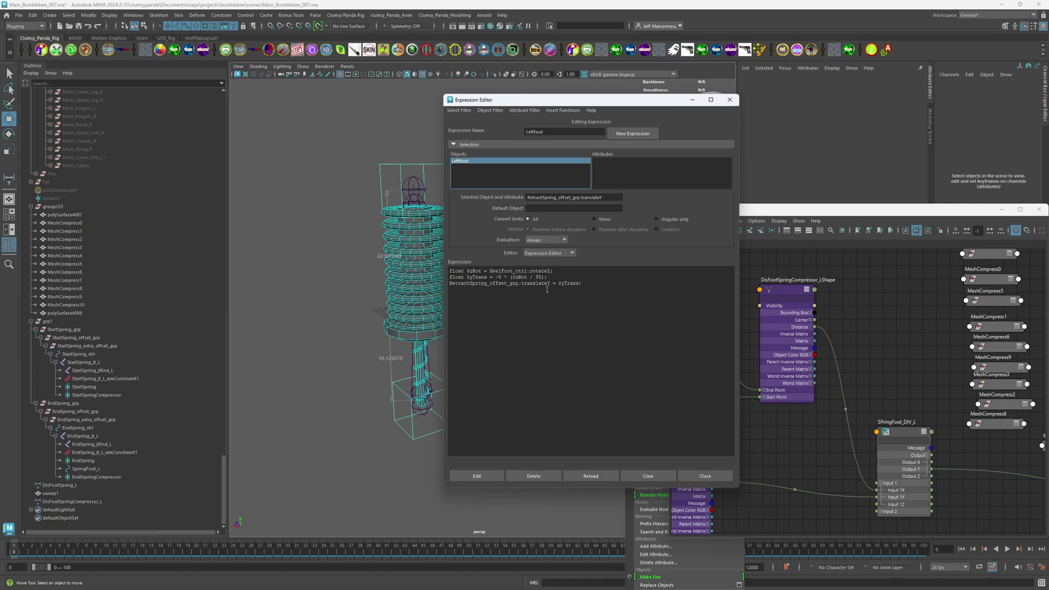
Step: Start a new expression named SpringFootLeg
left_click(520, 178)
left_click(549, 133)
type("Spring")
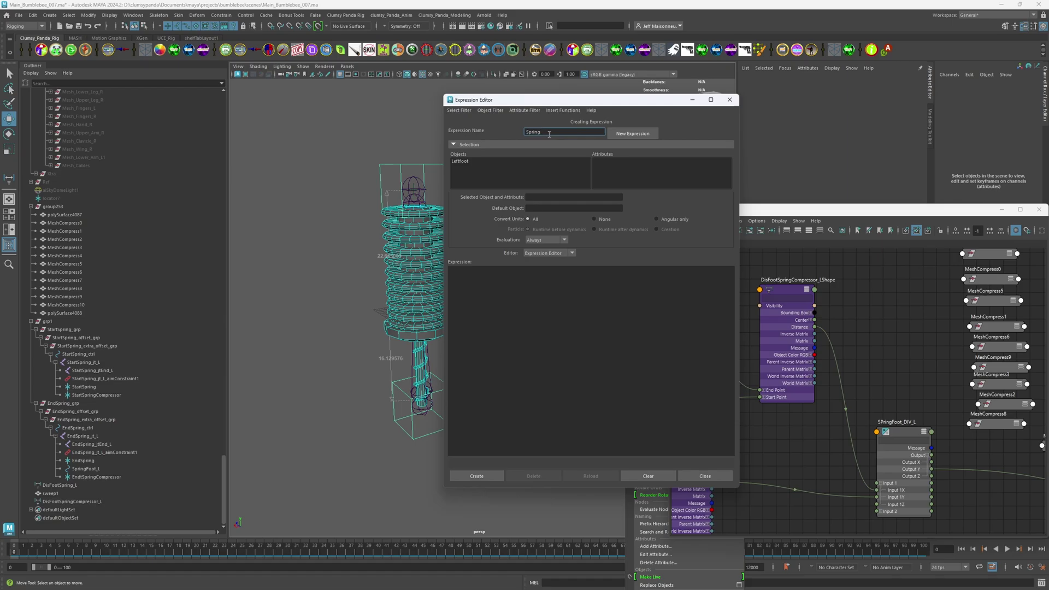
type("FootLeg")
left_click(550, 313)
Step: Hide the spring meshes in the viewport and select the DisFootSpringCompressor_L distance measurement
left_click_drag(533, 103, 642, 171)
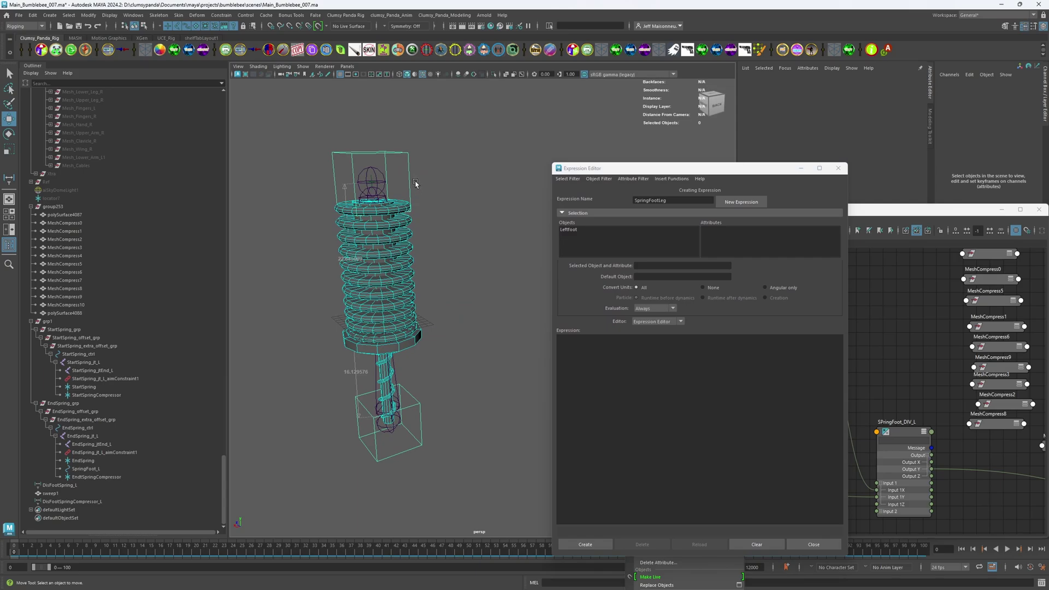
left_click(458, 193)
left_click_drag(459, 192, 430, 344)
scroll(430, 344, "up", 10)
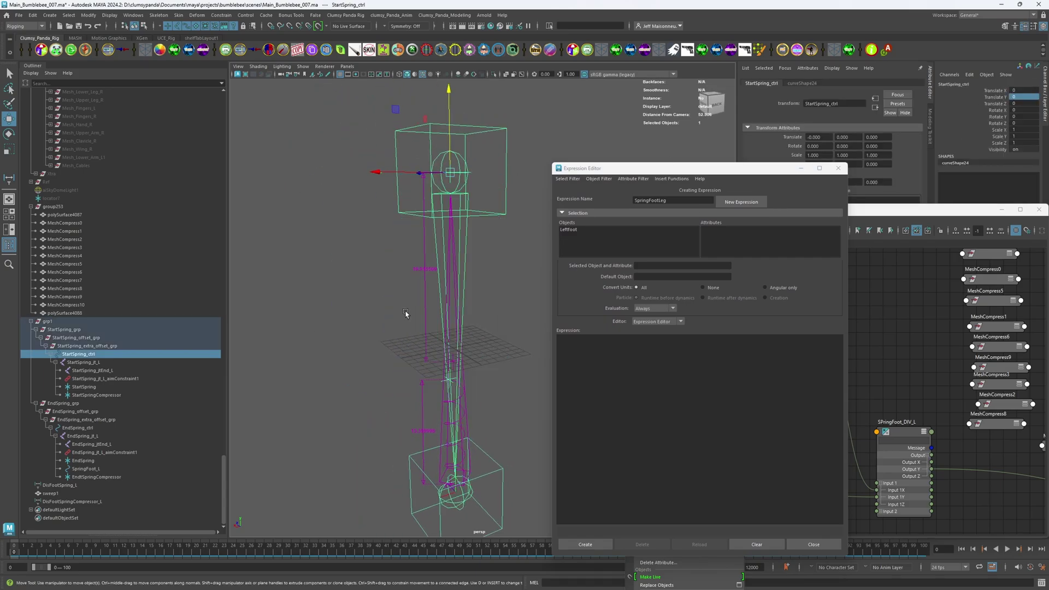
left_click(460, 296)
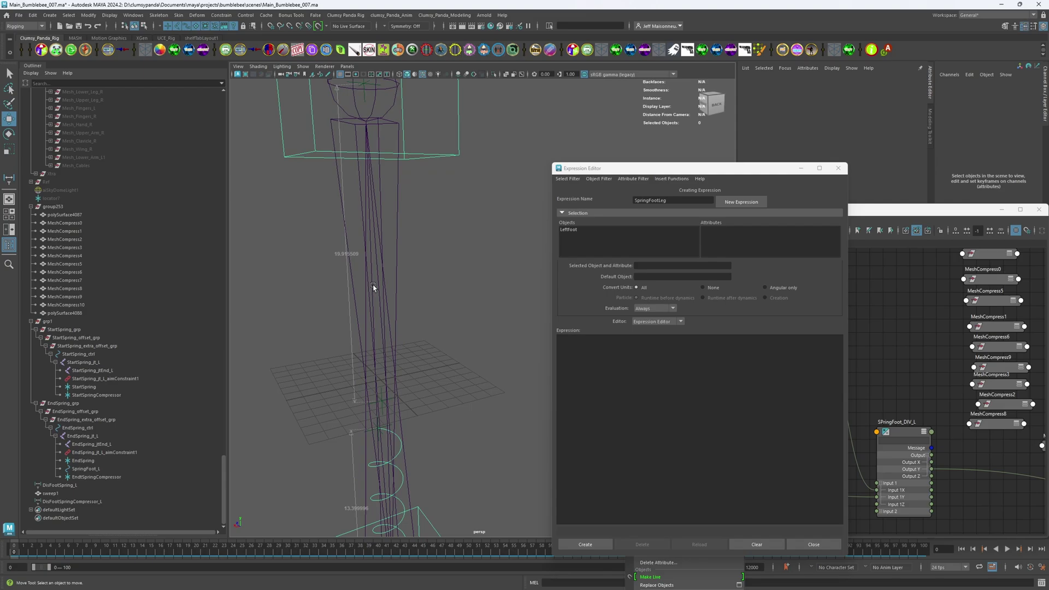
scroll(374, 287, "down", 5)
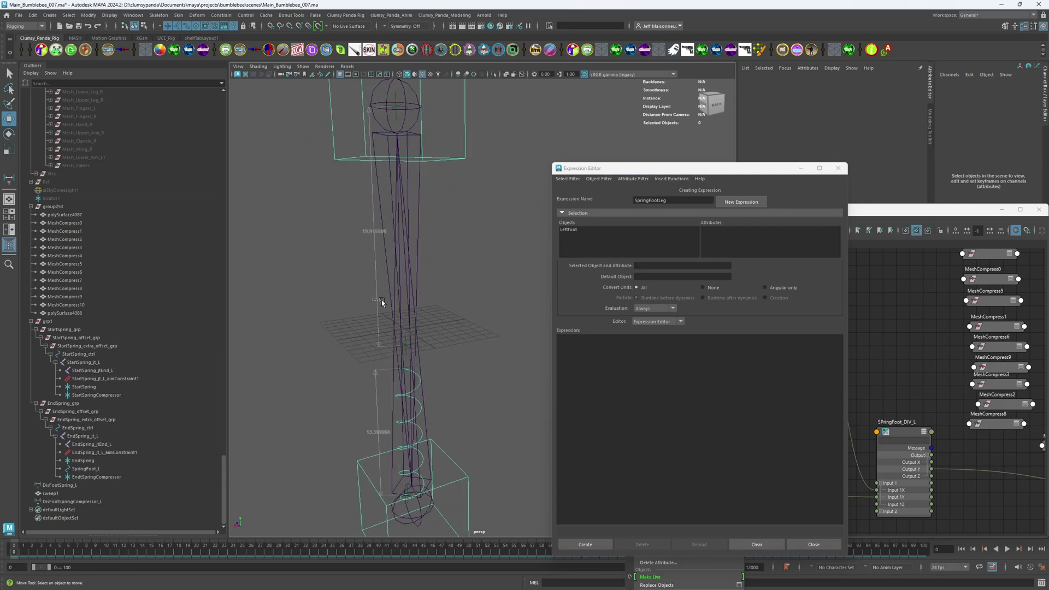
left_click(381, 300)
Step: Begin the SpringFootLeg expression by declaring float $distance with the copied name of the DisFootSpringCompressor_L node
left_click_drag(685, 171, 549, 154)
type("float")
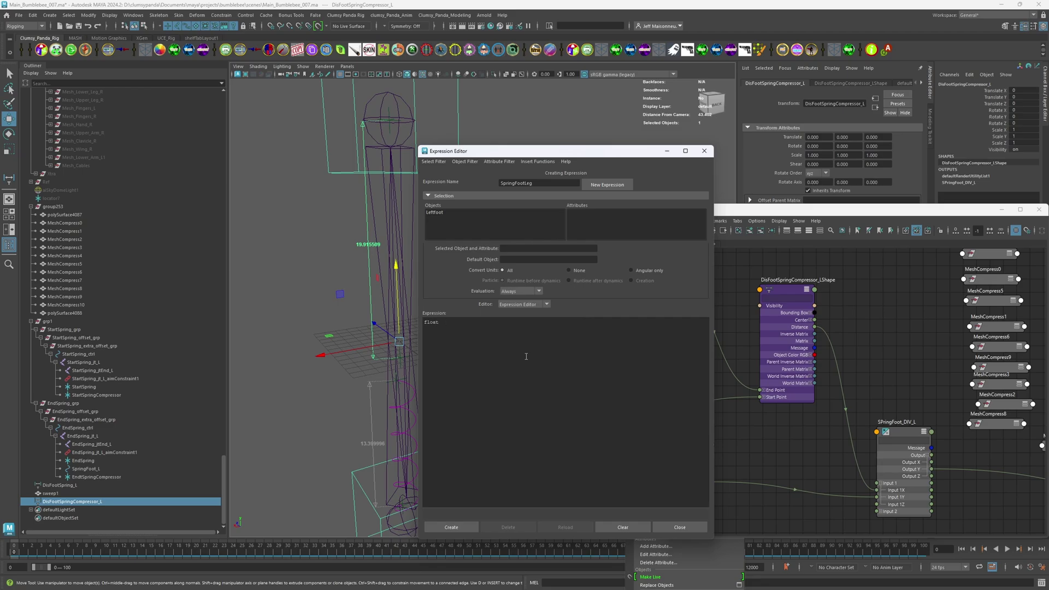
type(" $distance = Dis")
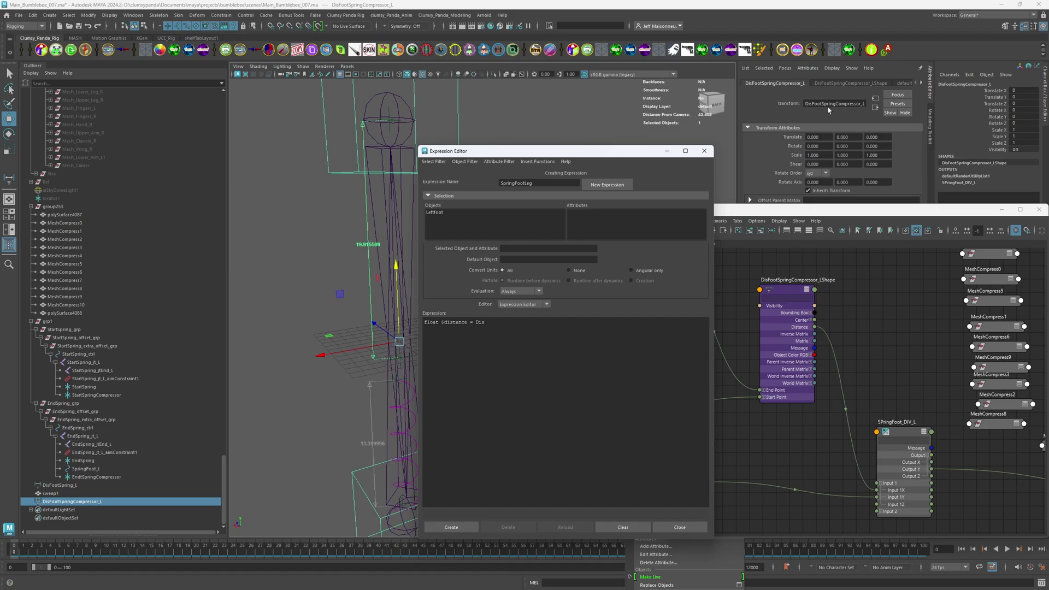
double_click(970, 84)
key("ctrl+c")
left_click(495, 319)
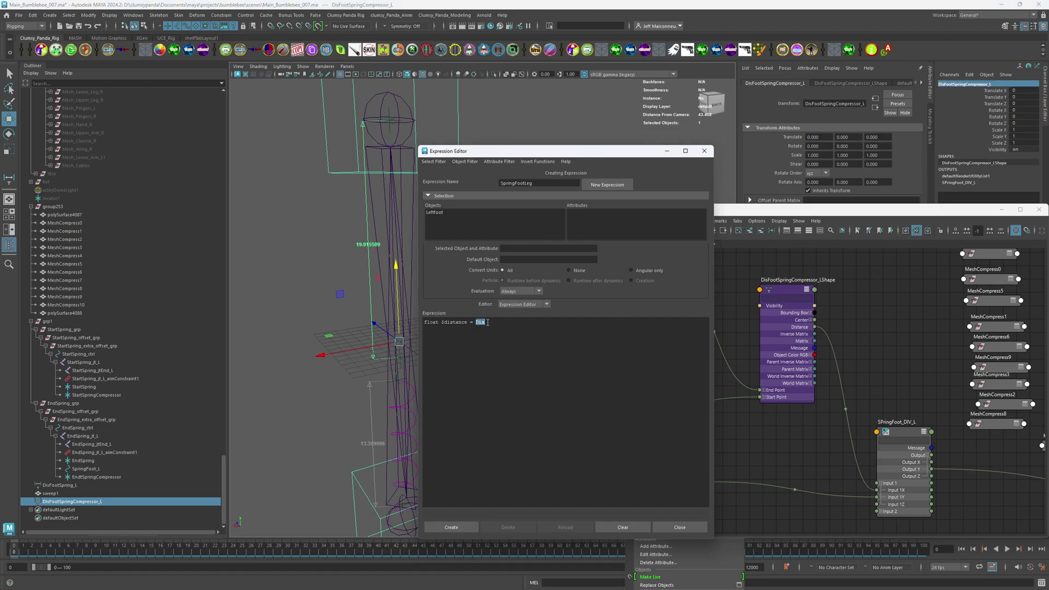
key("ctrl+v")
Step: Assign DisFootSpringCompressor_LShape.distance to $distance and add the line float $normalizeValue = ($distance - 10) / 10;
left_click(851, 83)
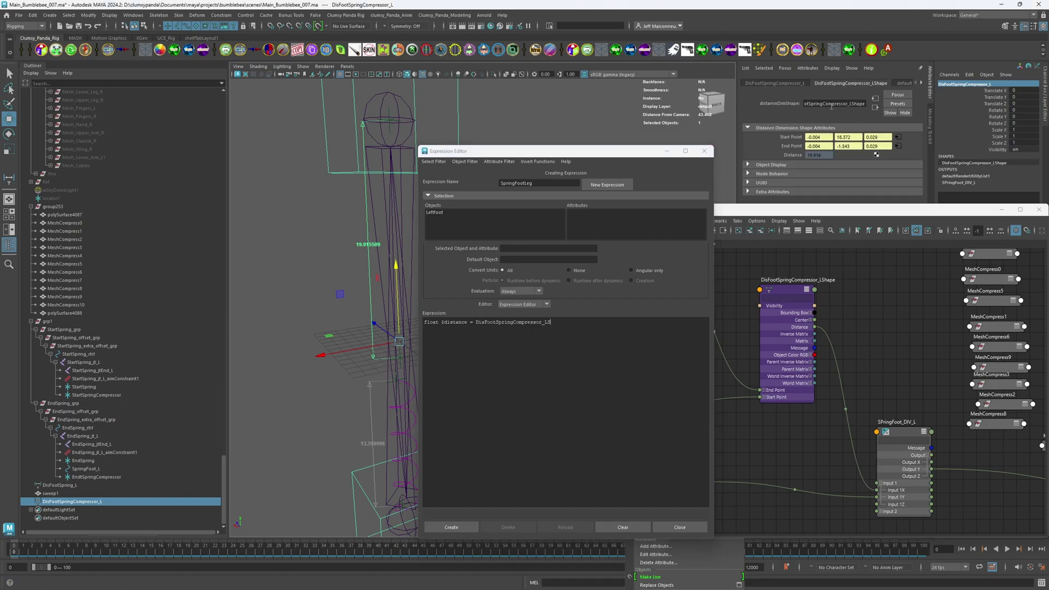
double_click(832, 104)
key("ctrl+c")
double_click(523, 327)
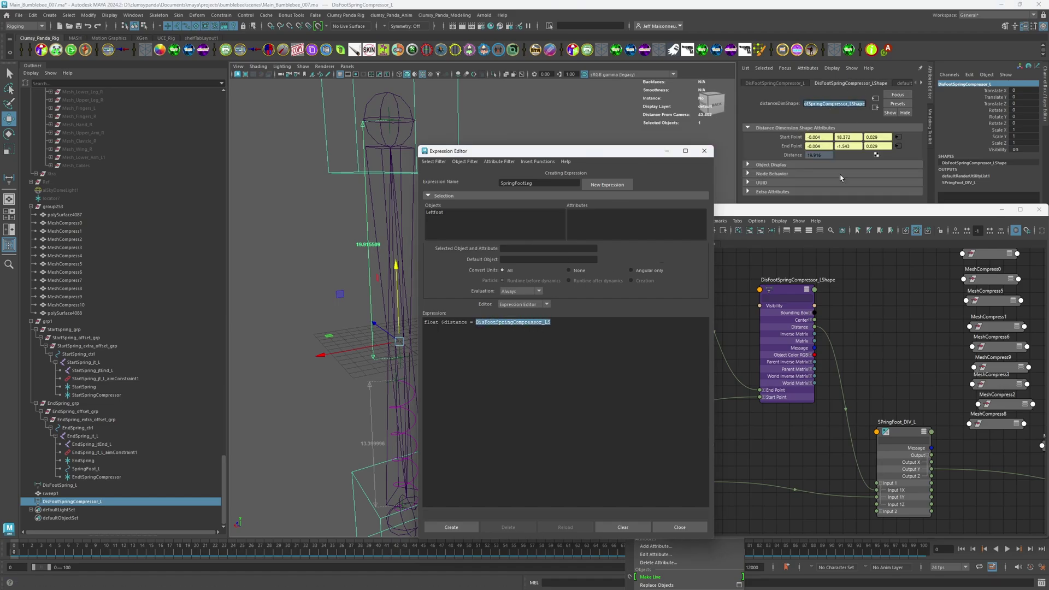
key("ctrl+v")
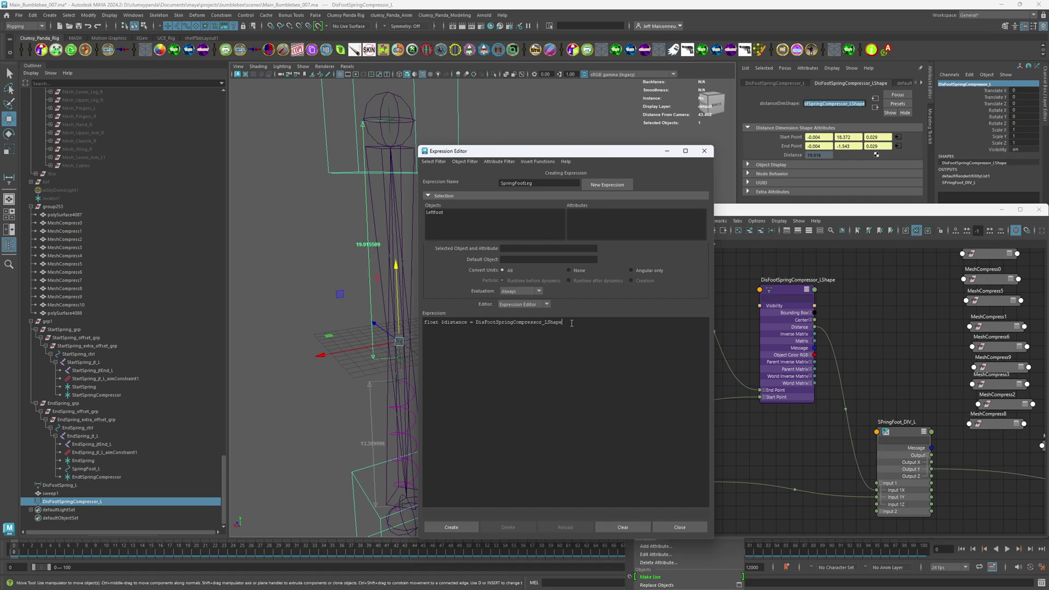
type(".distance")
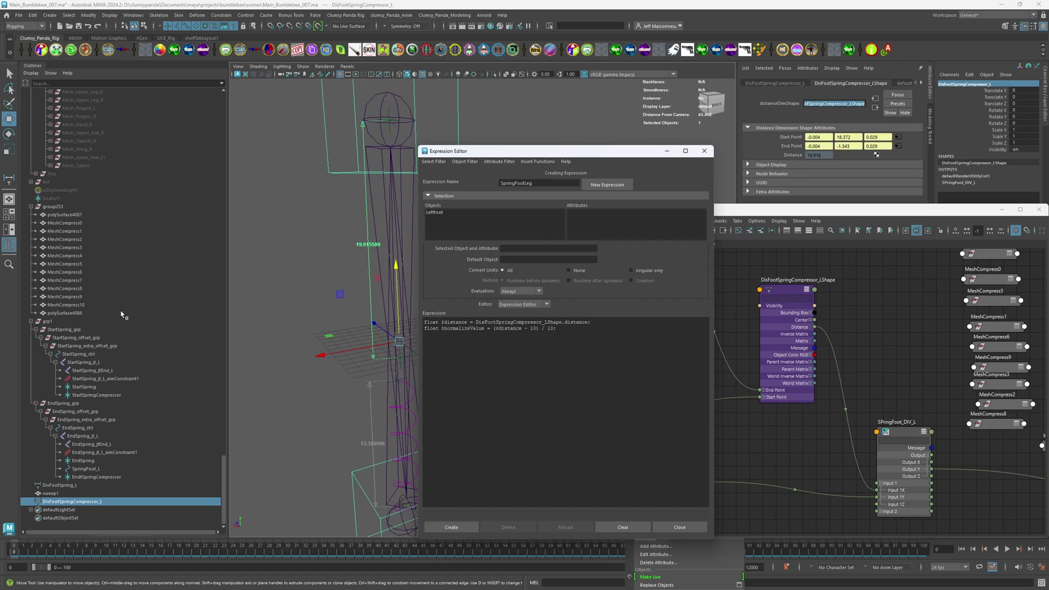
Step: Start a new expression line with the copied name MeshCompress0 and its translate attribute
double_click(65, 223)
key("ctrl+c")
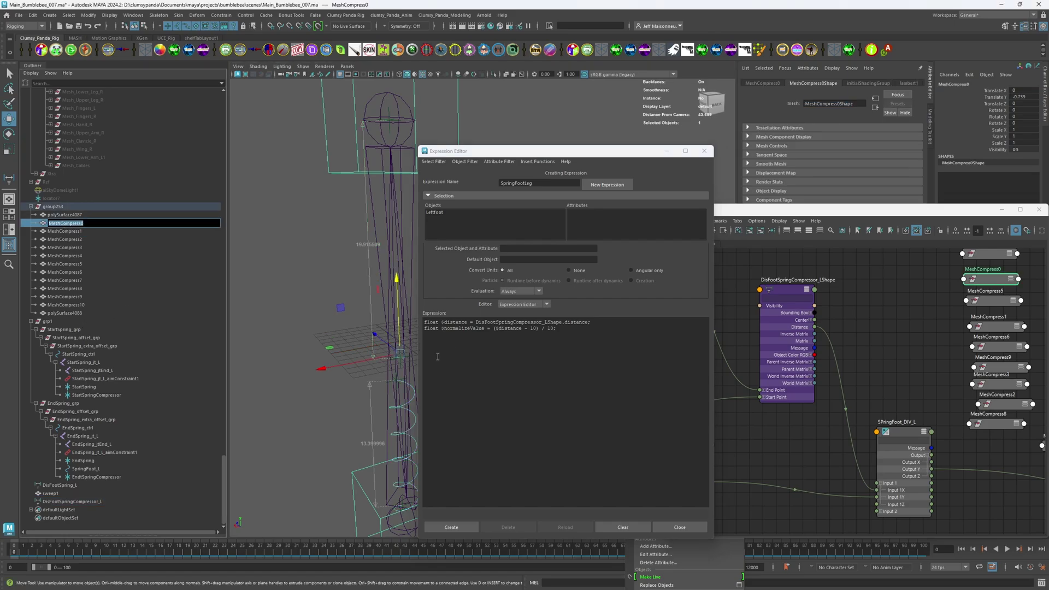
left_click(437, 357)
key("ctrl+v")
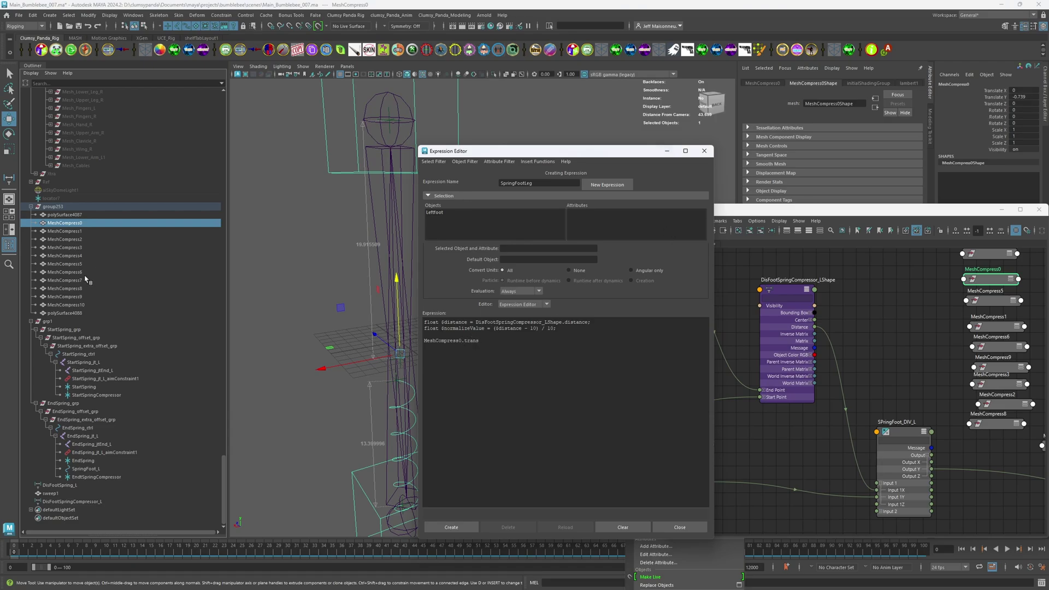
Step: Set Translate Y to 0 on all rings from MeshCompress0 through MeshCompress10
left_click(81, 297, "shift")
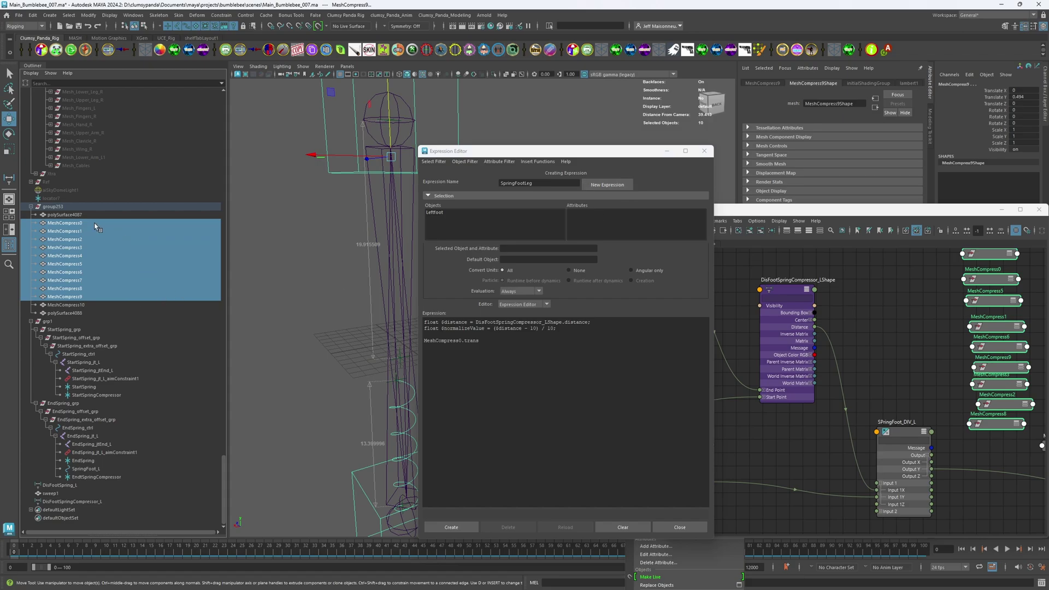
left_click(65, 305, "shift")
left_click(1030, 98)
type("0")
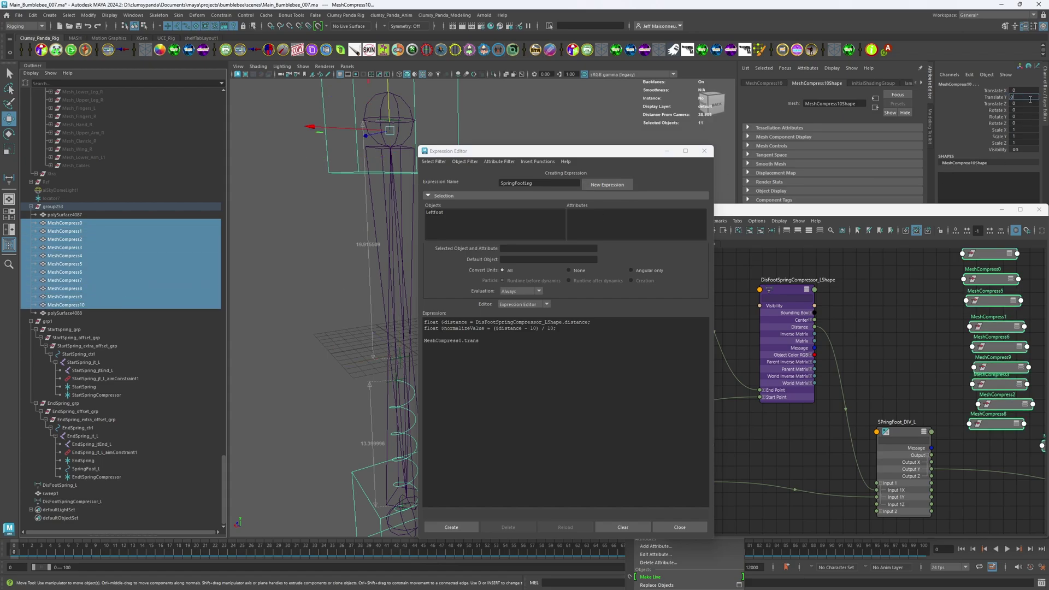
key("Return")
Step: Clear the view of the spring, show its meshes in the viewport again and select the lowest ring, MeshCompress0
left_click_drag(492, 150, 705, 173)
scroll(448, 273, "down", 3)
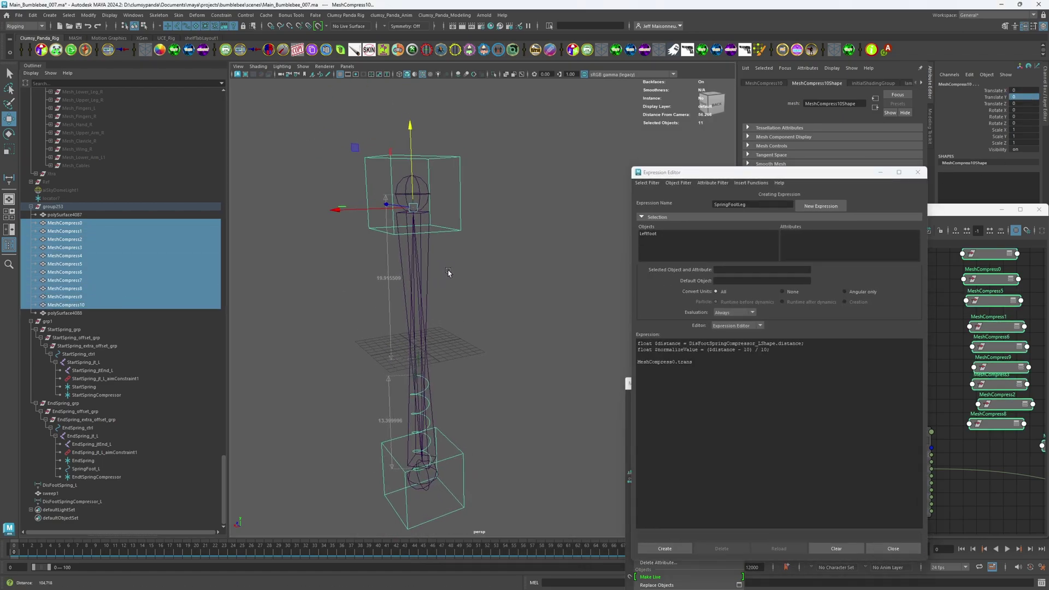
scroll(448, 273, "up", 1)
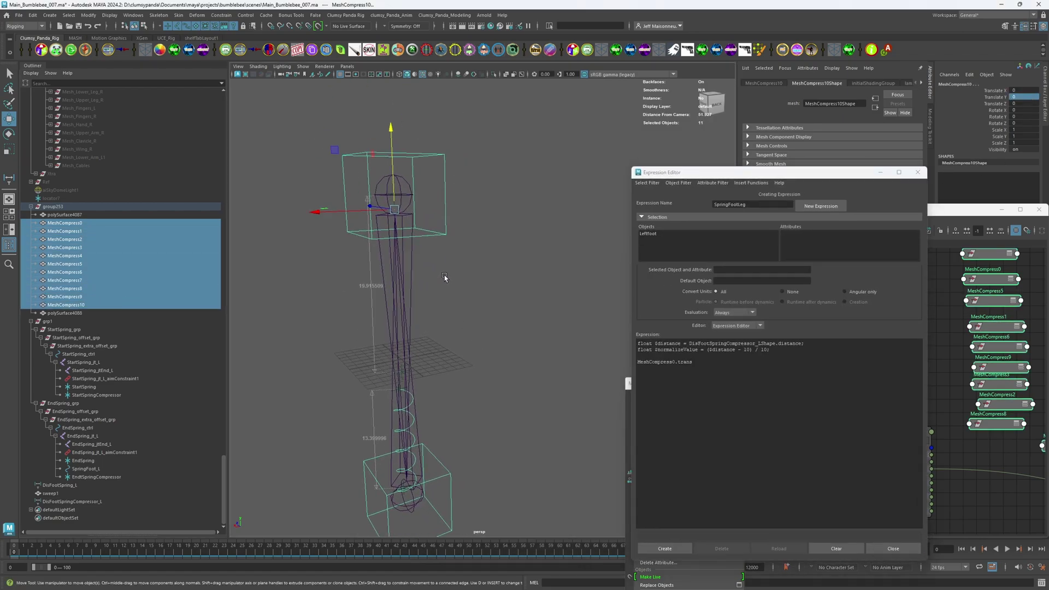
scroll(445, 280, "up", 1)
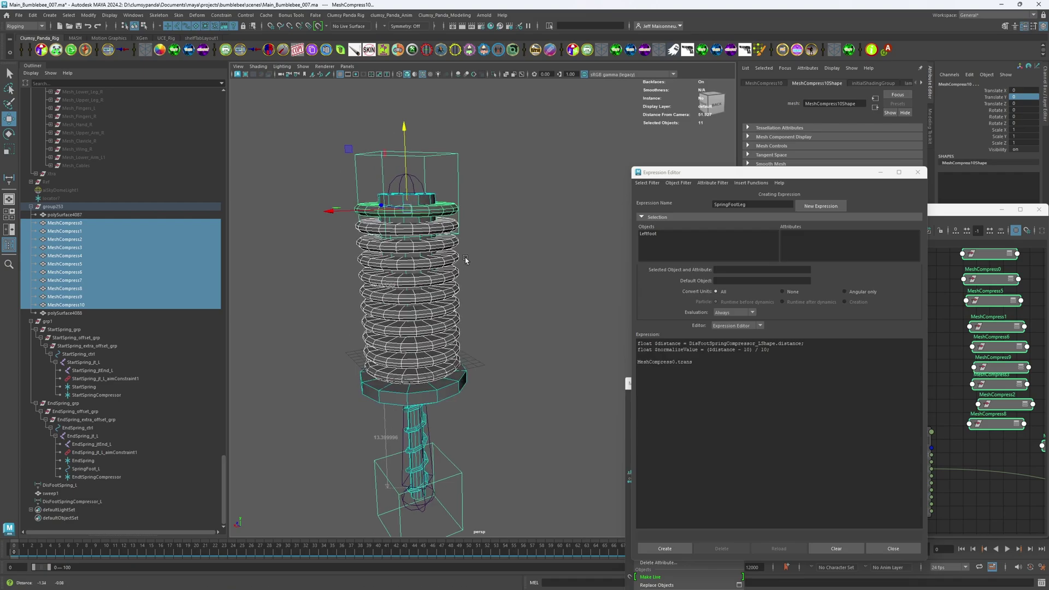
left_click(424, 381)
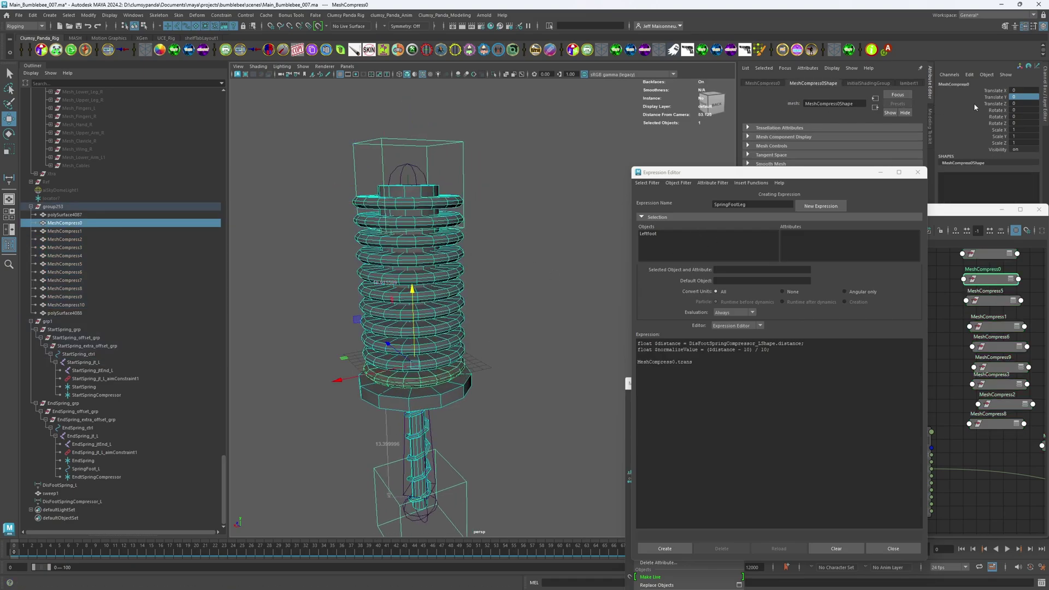
Step: Complete the line as MeshCompress0.translateY = sin($normalizeValue * 3.14159); and create the expression
left_click_drag(766, 172, 597, 121)
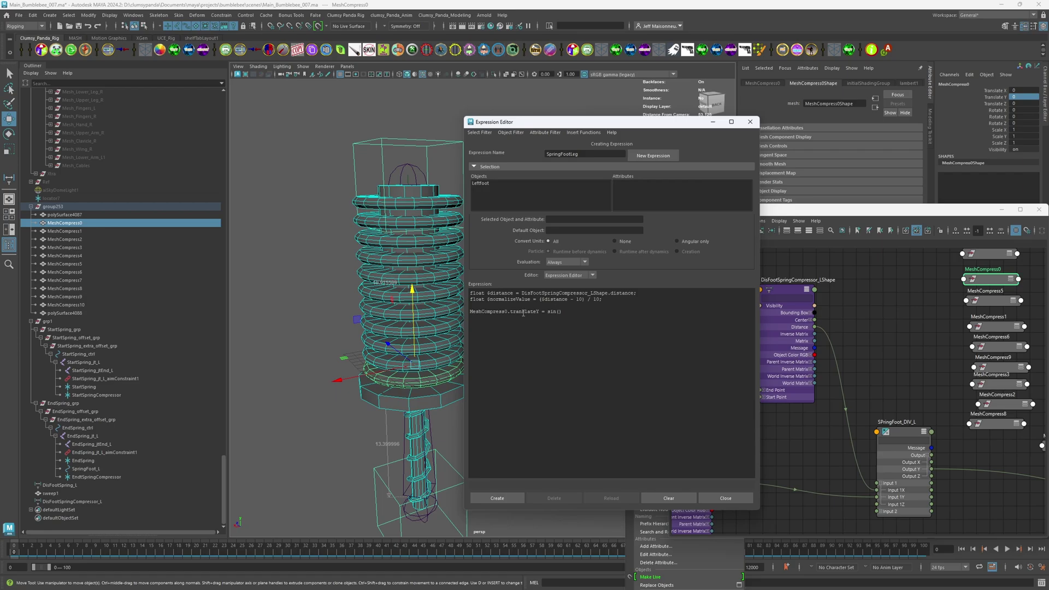
left_click_drag(529, 299, 488, 300)
key("ctrl+c")
left_click(560, 312)
key("ctrl+v")
type(")")
left_click(498, 498)
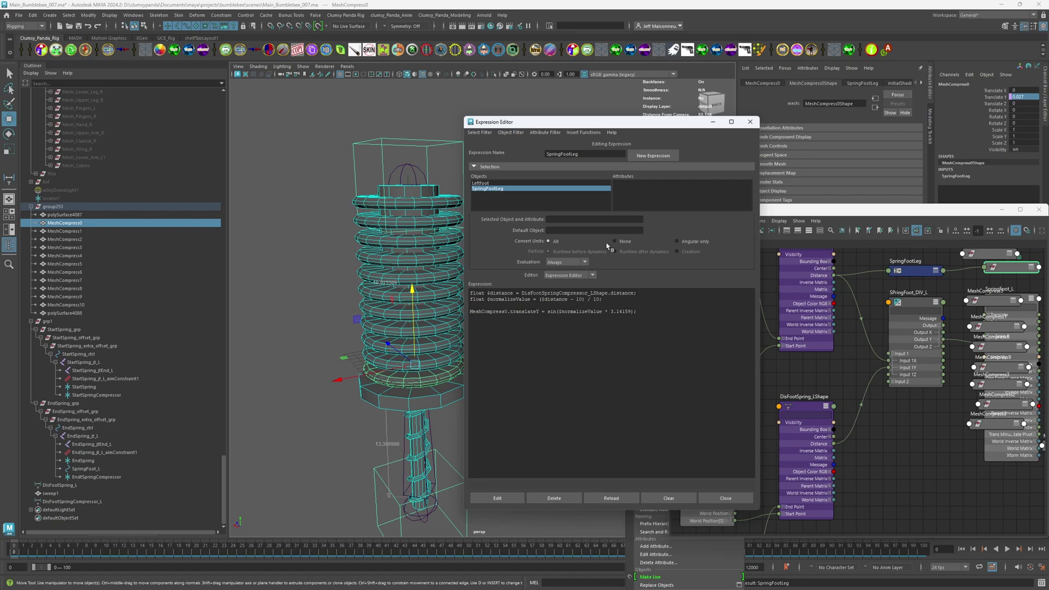
Step: Test the expression by lowering StartSpring_ctrl toward the bottom of the spring and watching the lowest ring
left_click_drag(630, 124, 251, 163)
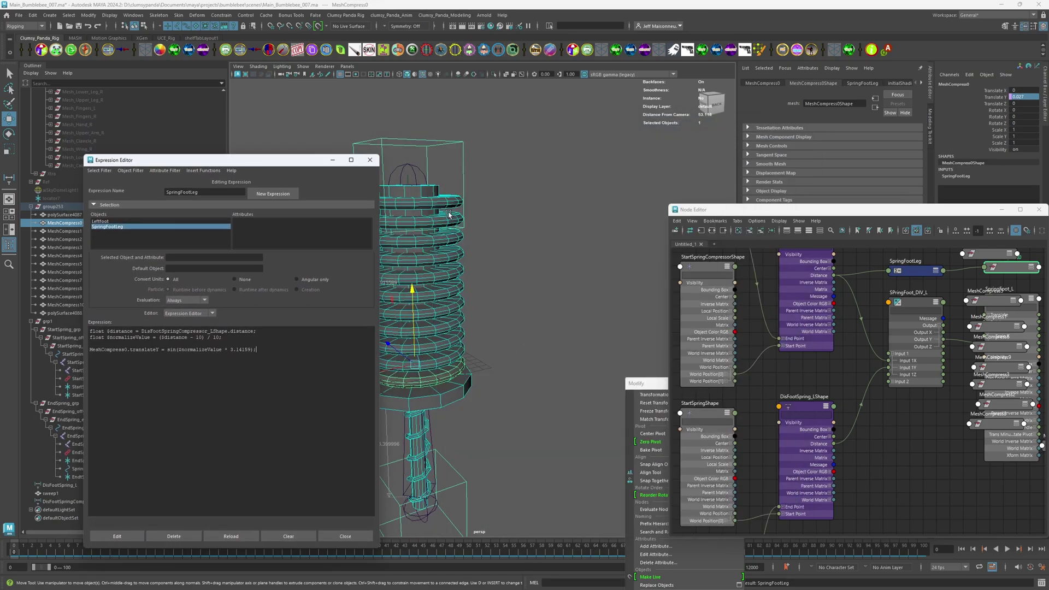
left_click_drag(450, 214, 563, 284, "alt")
left_click(546, 193)
scroll(563, 284, "up", 3)
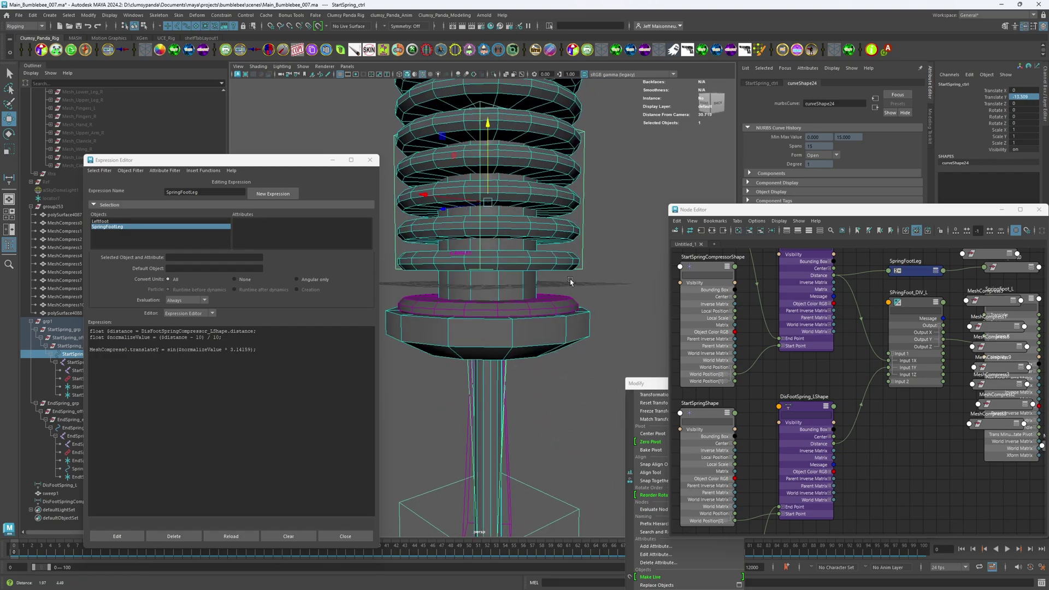
scroll(563, 285, "down", 5)
left_click_drag(495, 183, 517, 225)
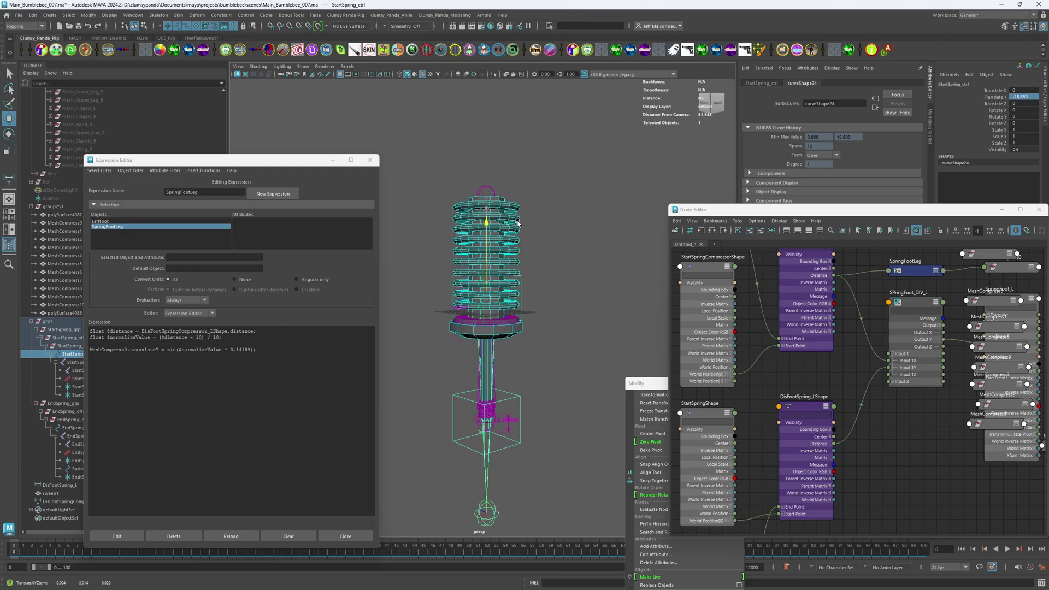
Step: Change the normalization to ($distance - 9) / 9 and apply the edit to the SpringFootLeg expression
left_click_drag(219, 160, 425, 100)
double_click(423, 278)
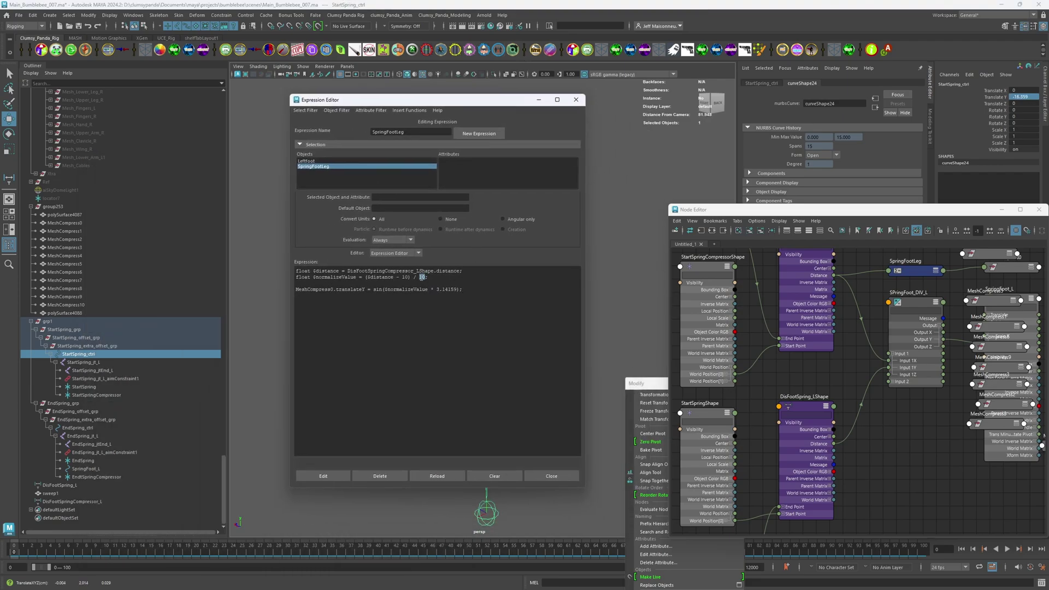
type("5")
type("9")
left_click(338, 476)
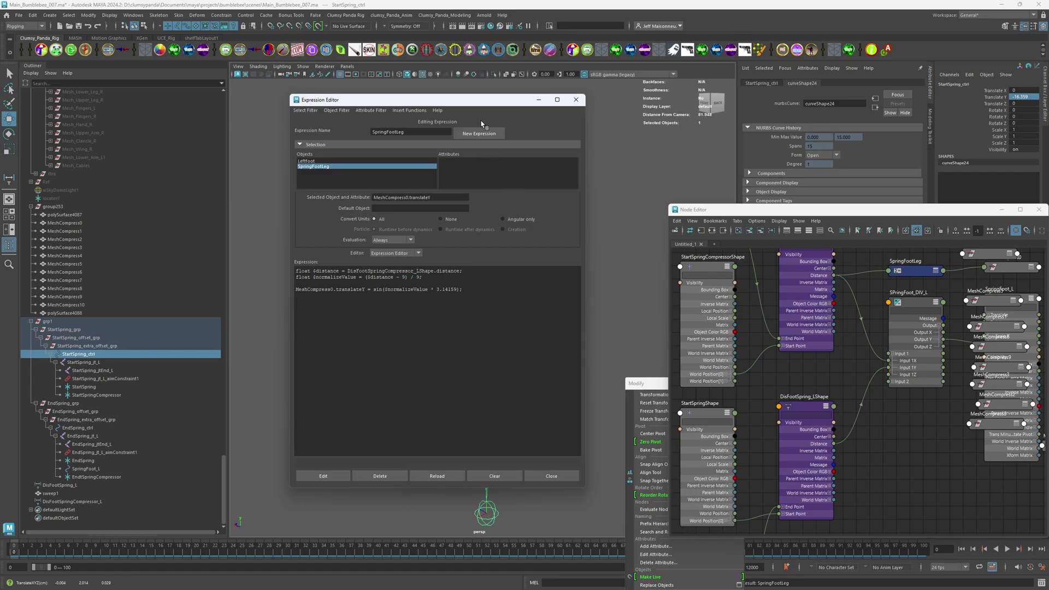
Step: Raise StartSpring_ctrl to test the edited expression and reset its Translate Y to 0
left_click_drag(460, 103, 198, 103)
left_click_drag(488, 244, 515, 103)
left_click(1024, 97)
type("0")
key("Return")
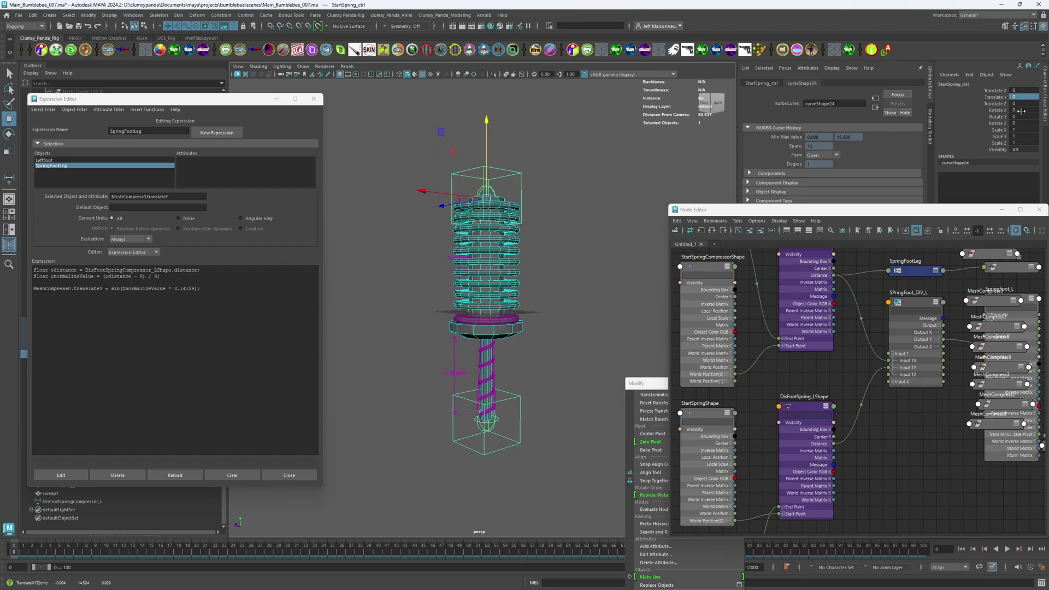
Step: Restore the normalization to ($distance - 10) / 10 and apply the edit to the SpringFootLeg expression
left_click_drag(164, 99, 331, 92)
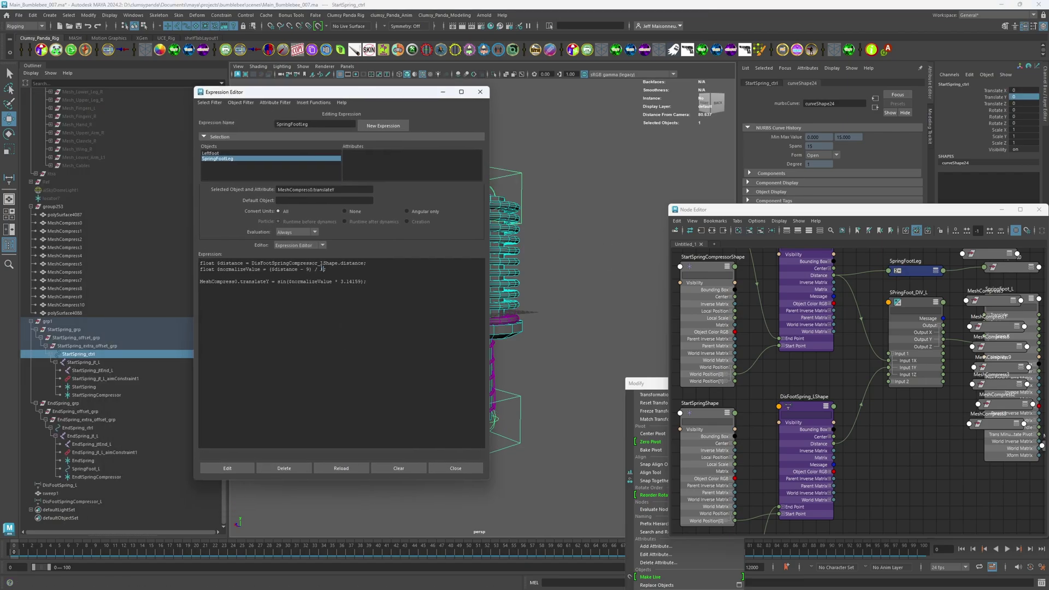
type("0")
left_click_drag(362, 282, 341, 284)
left_click(339, 311)
left_click(366, 282)
left_click(227, 468)
left_click_drag(470, 92, 398, 94)
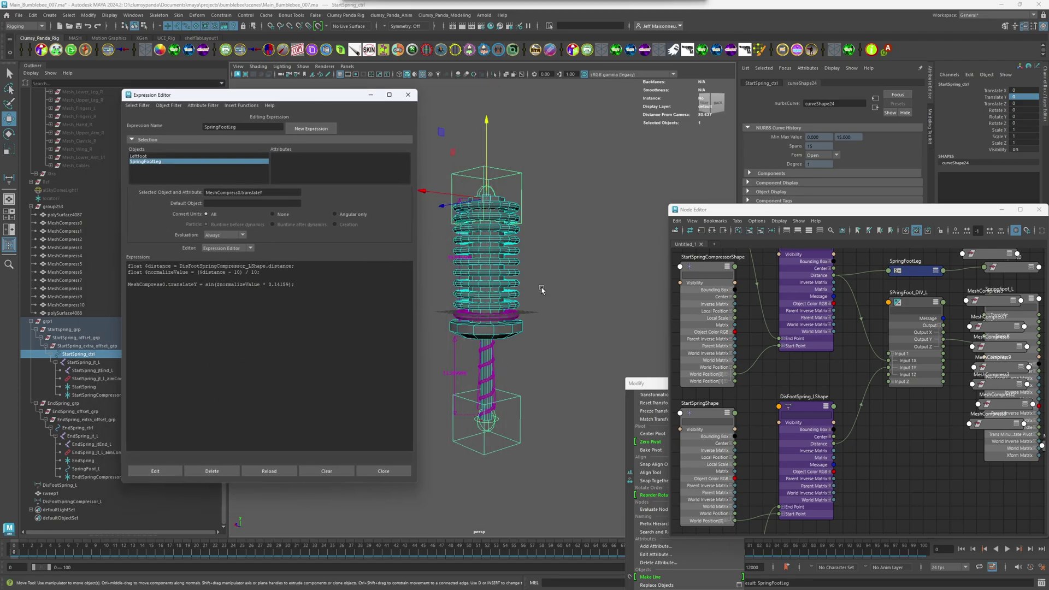
Step: Select MeshCompress0 and open the Graph Editor to examine its animation curve
left_click(494, 252)
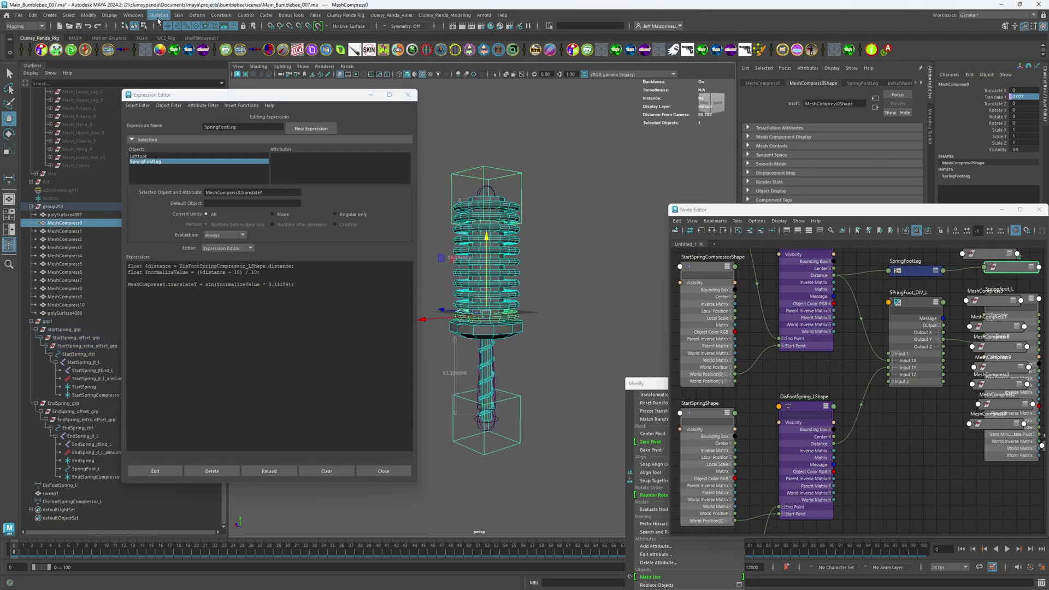
left_click(133, 15)
mouse_move(159, 56)
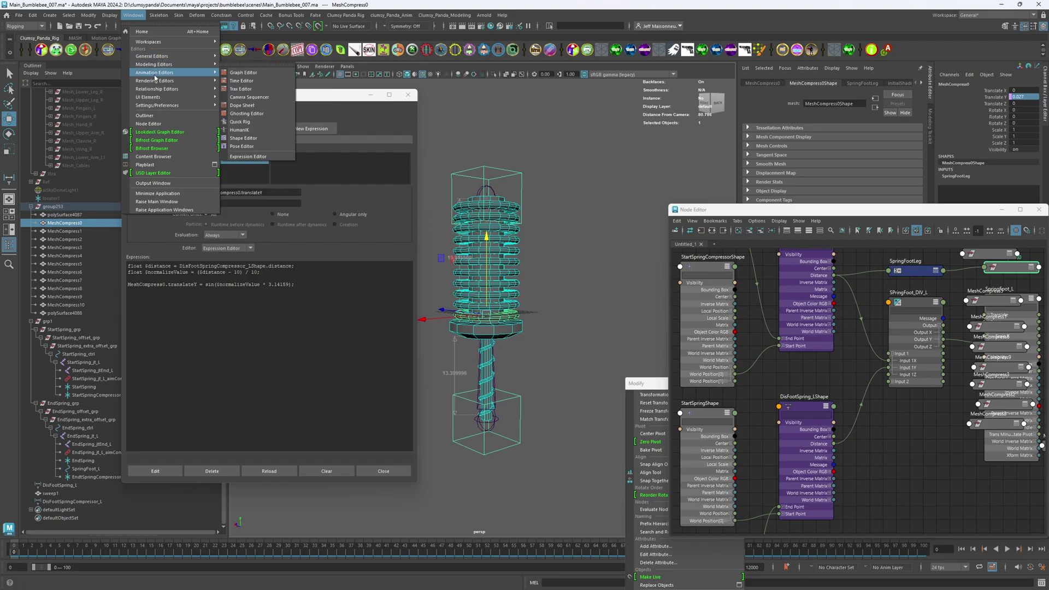
left_click(240, 74)
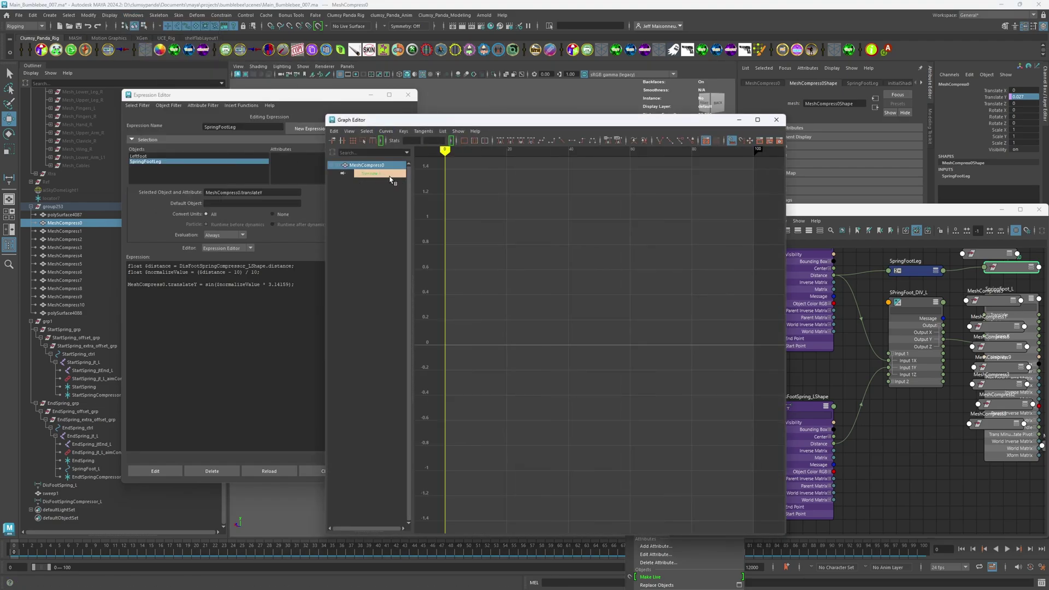
scroll(592, 320, "down", 5)
scroll(578, 293, "up", 4)
scroll(588, 327, "down", 2)
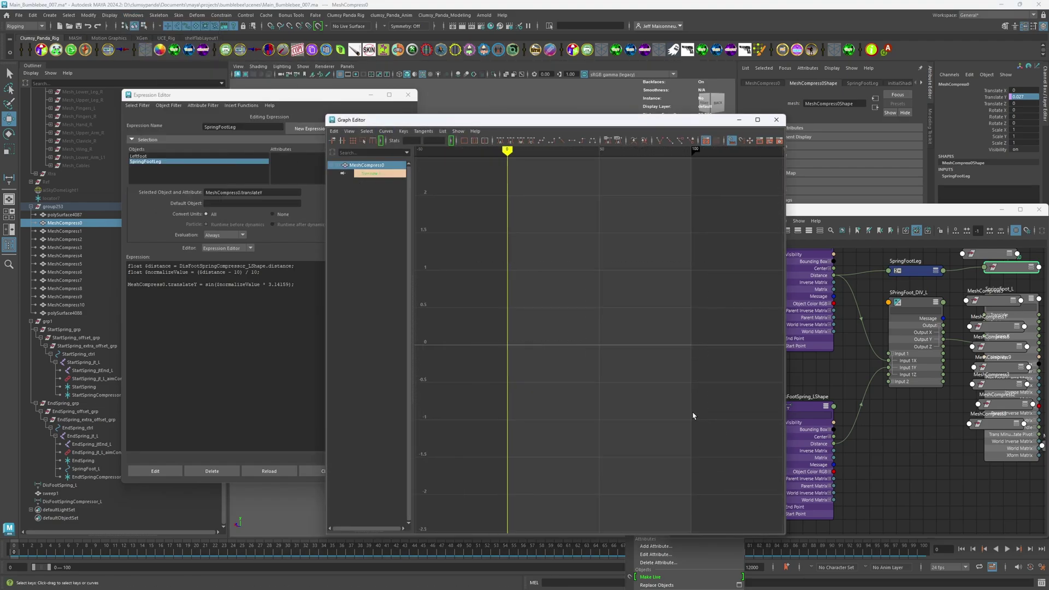
Step: Select the ring's Translate Y channel and rearrange the Node Editor and Graph Editor to keep the expression visible
left_click(365, 173)
left_click(921, 208)
left_click_drag(920, 209, 528, 318)
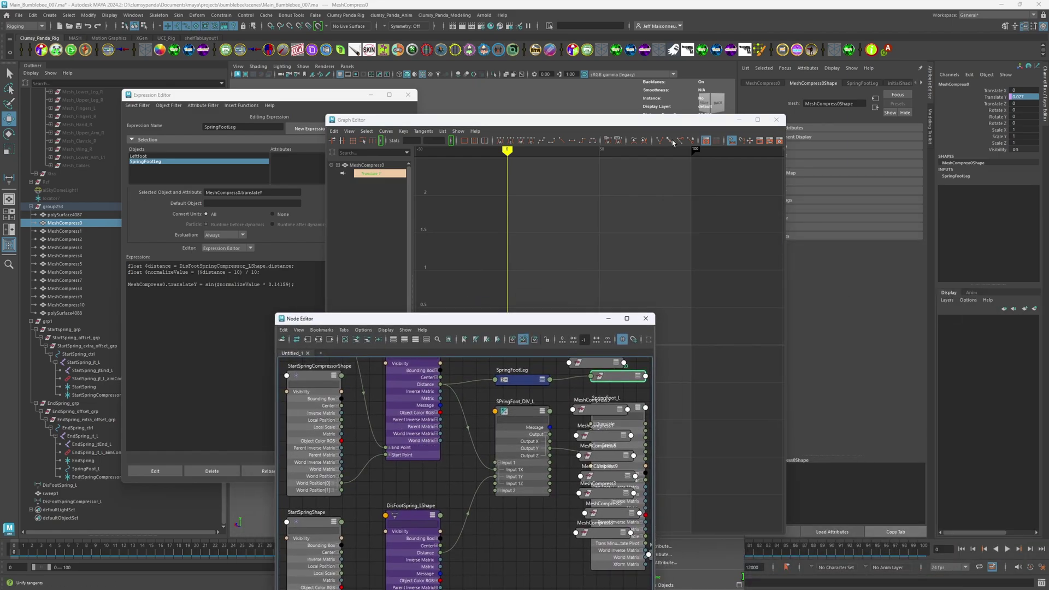
left_click_drag(673, 120, 530, 118)
left_click(763, 83)
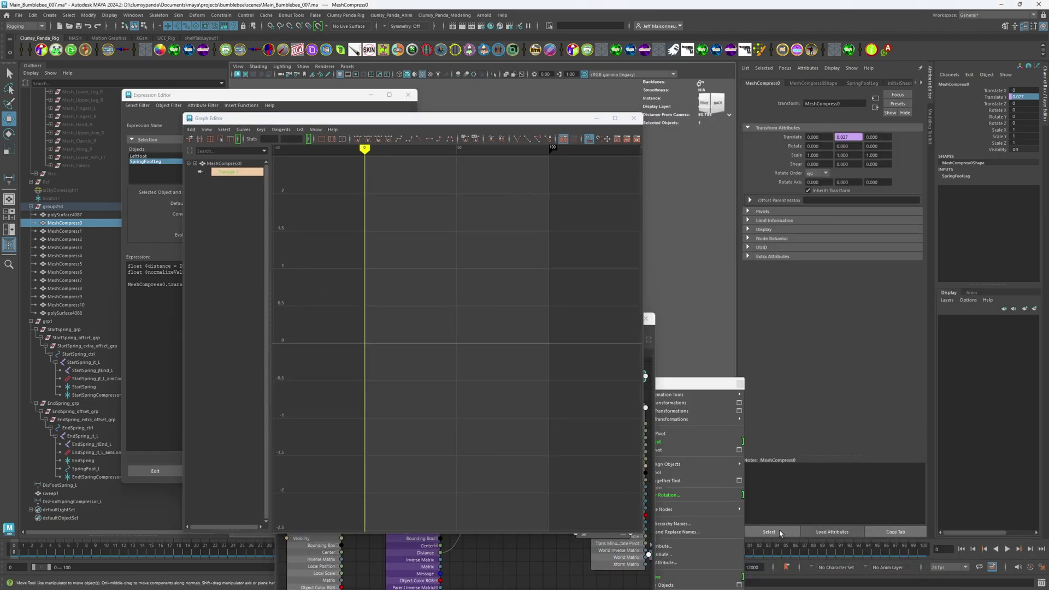
left_click_drag(219, 118, 469, 78)
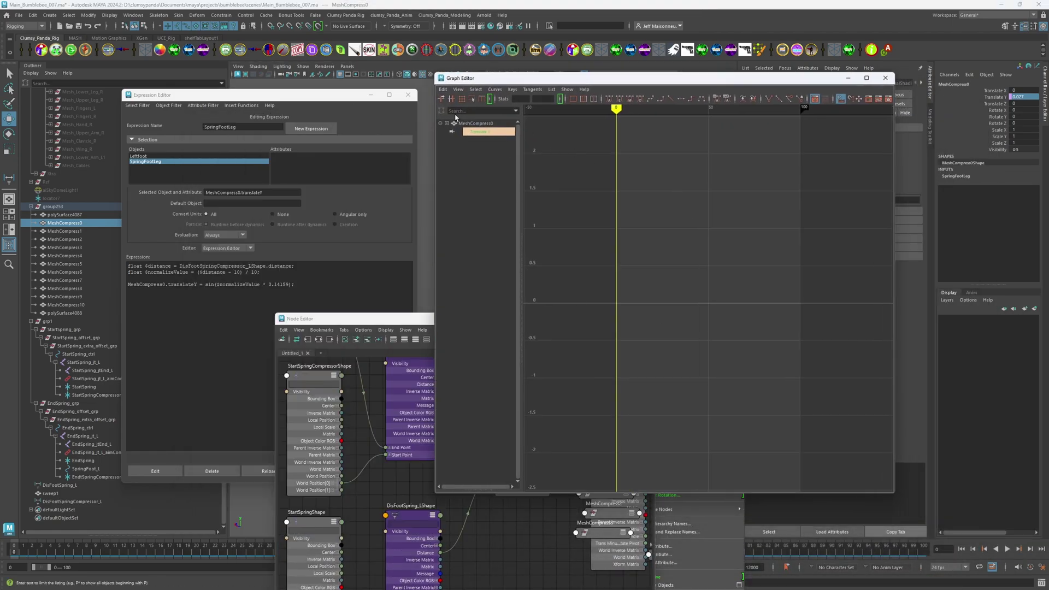
Step: Turn on Auto Frame Time in the Graph Editor's view options
right_click(458, 95)
left_click(473, 167)
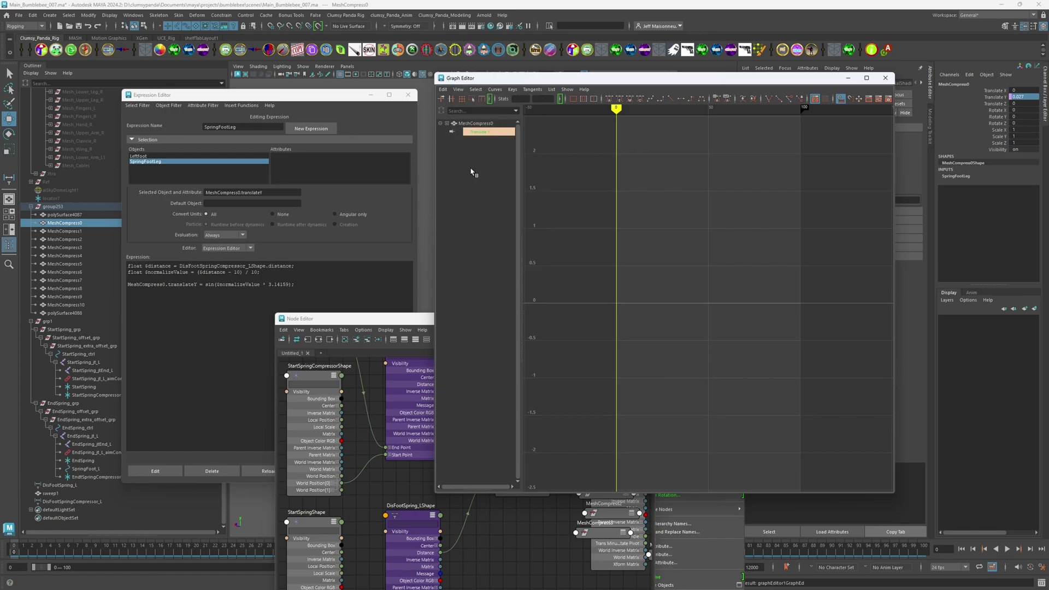
left_click(458, 89)
left_click(458, 89)
left_click(457, 89)
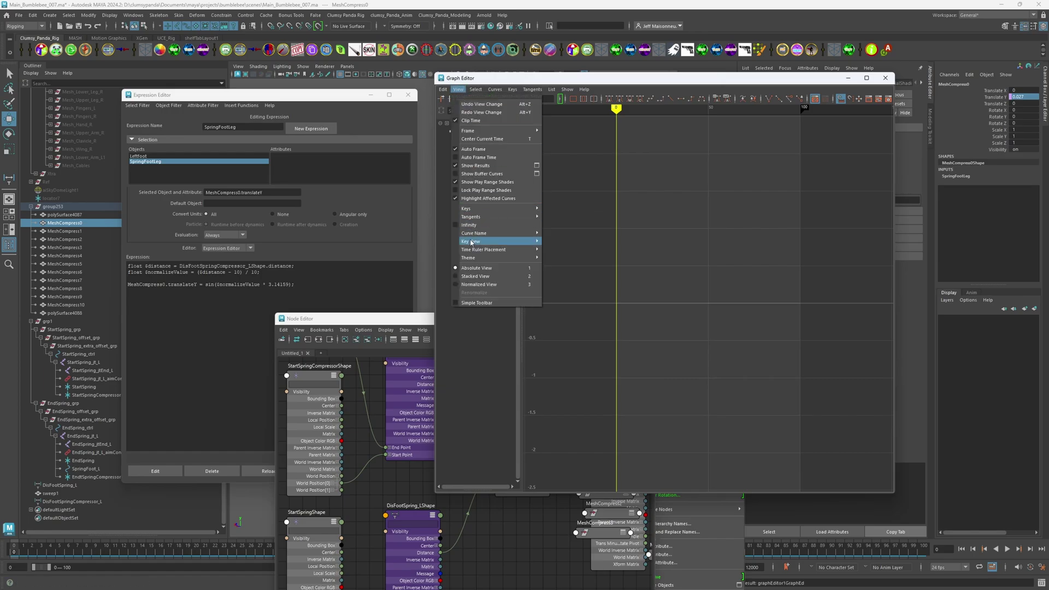
left_click(476, 157)
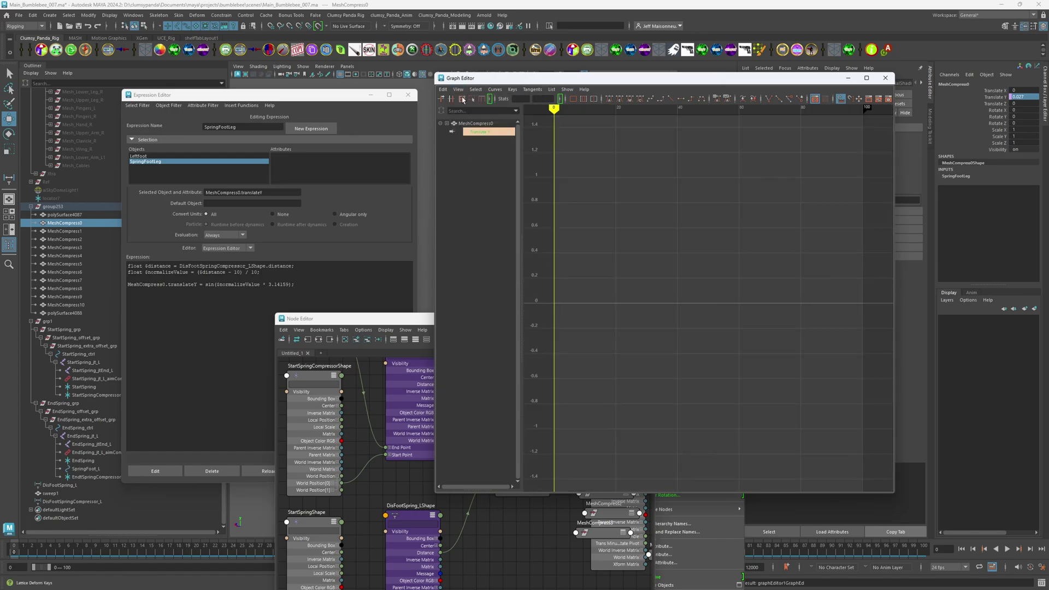
Step: Adjust the Graph Editor's Auto Frame Time and Lock Play Range Shades options and examine MeshCompress0's Translate Y curve at several scales
left_click(458, 89)
left_click(474, 157)
left_click(458, 90)
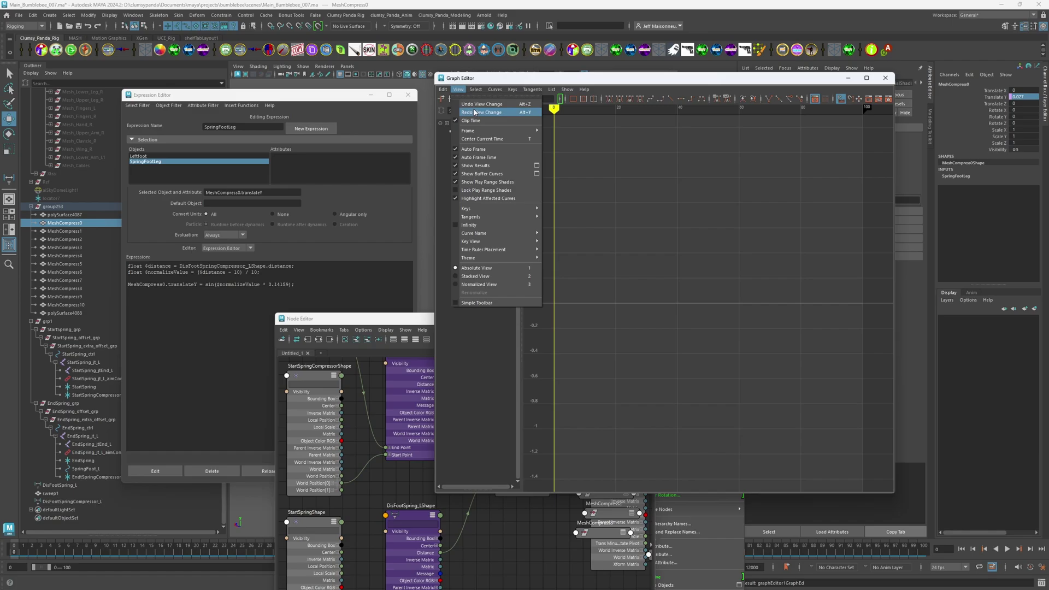
left_click(473, 191)
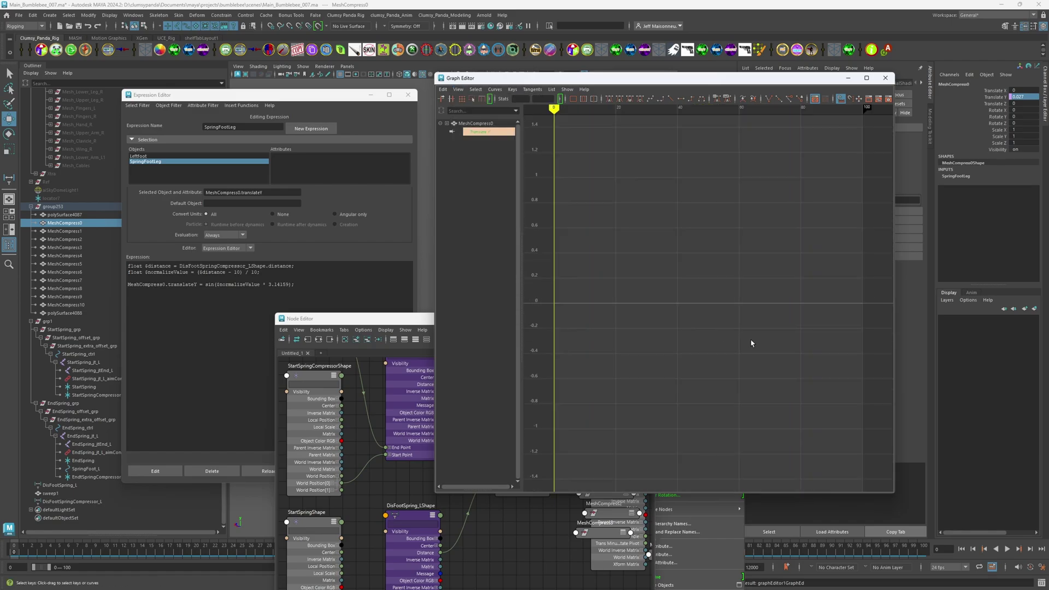
right_click_drag(709, 300, 630, 208, "alt")
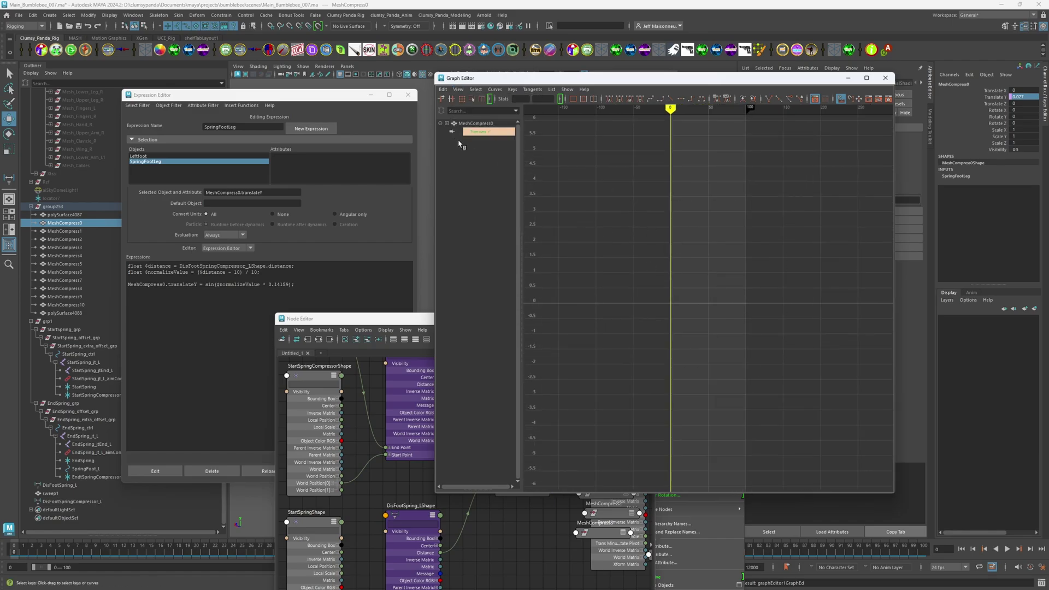
left_click(446, 123)
left_click(475, 123)
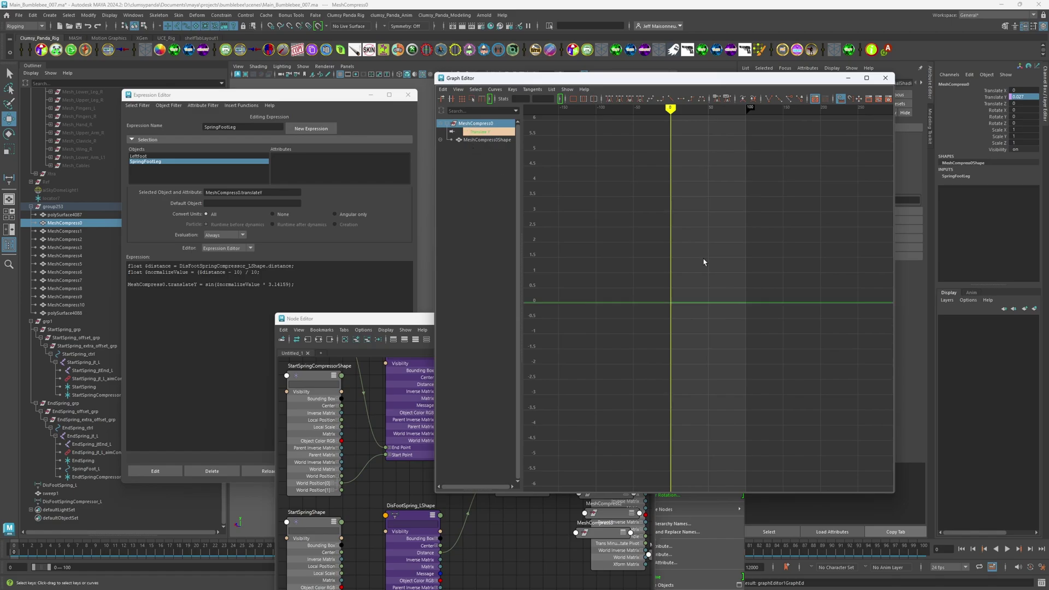
right_click_drag(678, 281, 661, 304, "alt")
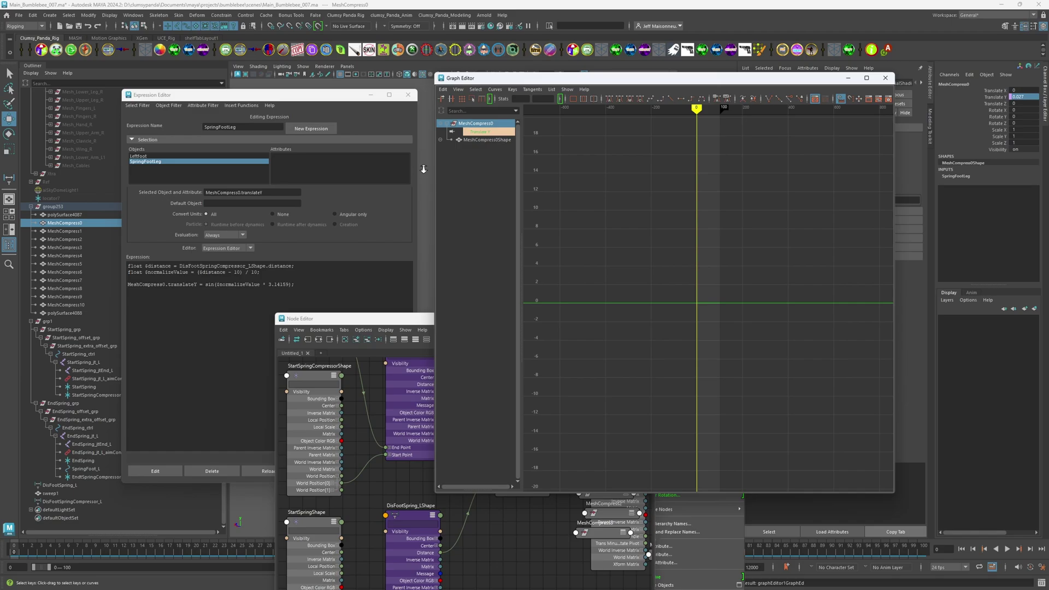
key("f")
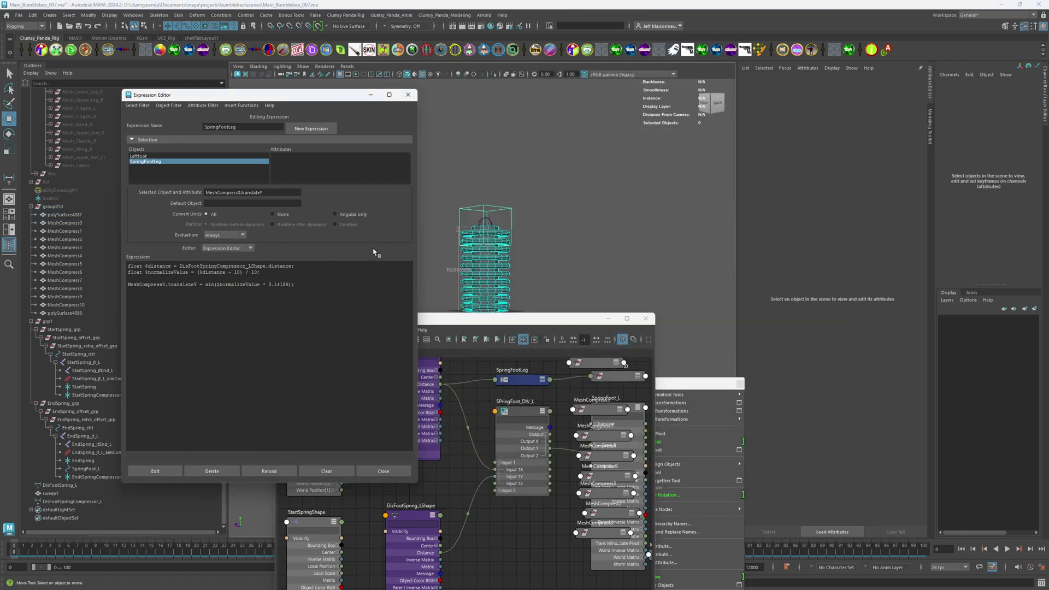
Step: Save the scene and reposition the Expression Editor so the spring stays visible in the viewport
left_click(379, 233)
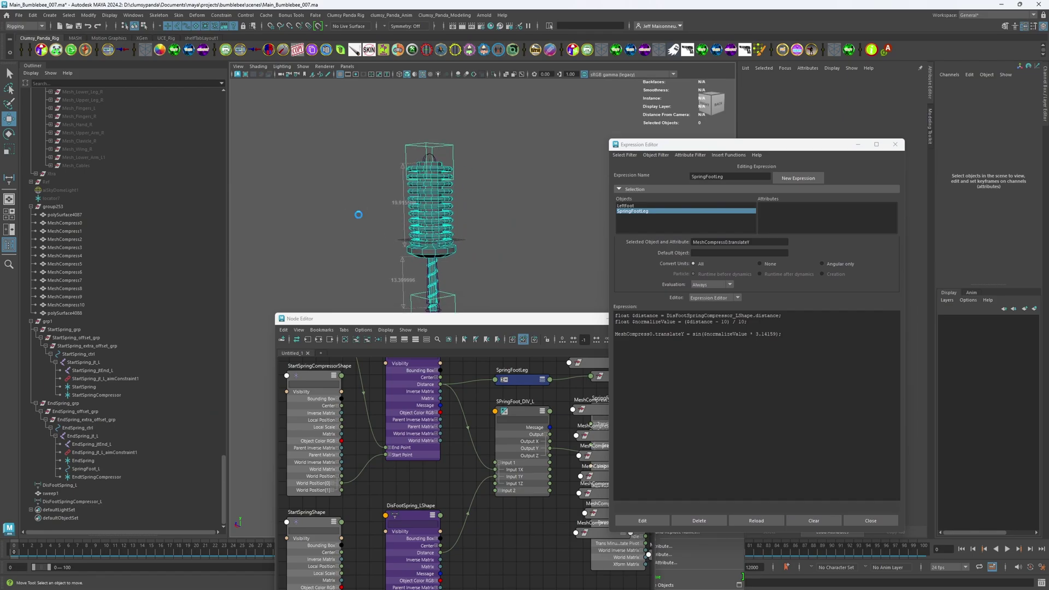
key("q")
key("ctrl+s")
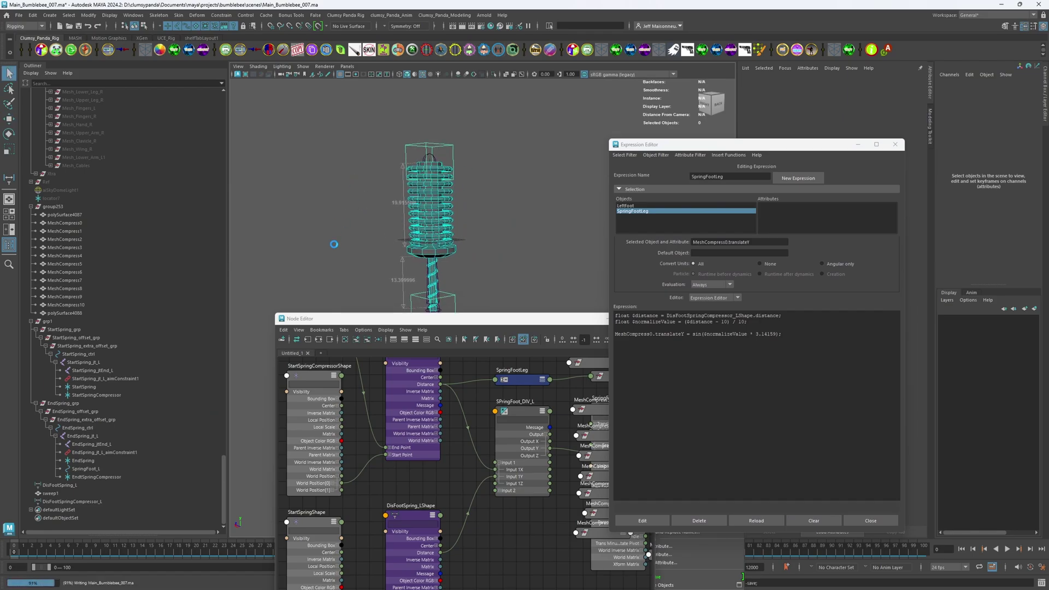
key("w")
left_click_drag(674, 144, 581, 96)
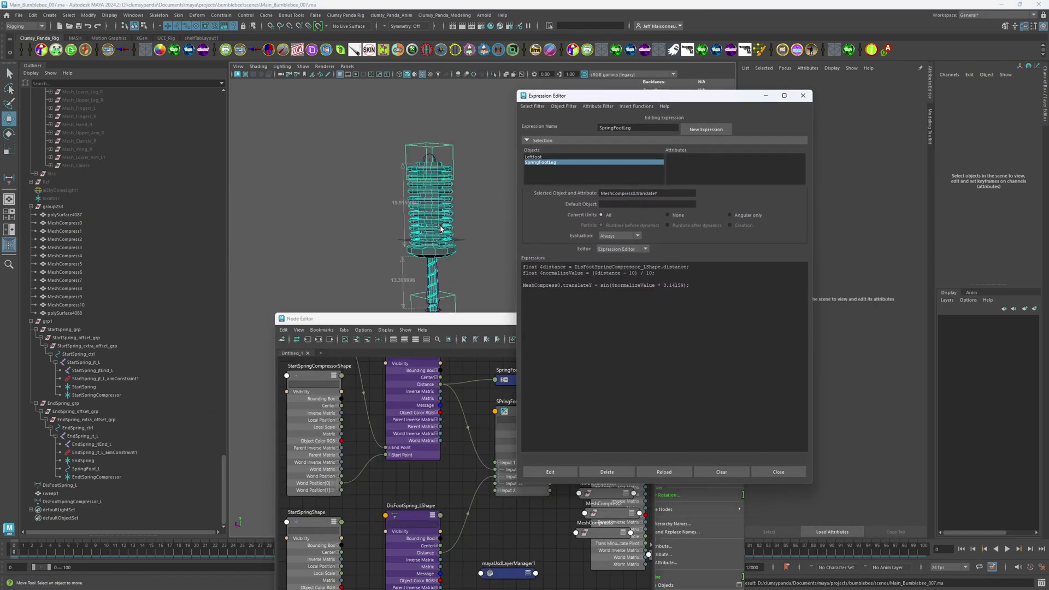
Step: Try lowering StartSpring_ctrl by about 5 units along Y to test how the compressor rings respond
left_click_drag(437, 229, 407, 412, "alt")
left_click_drag(404, 245, 440, 169, "alt")
left_click(441, 169)
left_click_drag(409, 107, 426, 151)
scroll(432, 207, "up", 5)
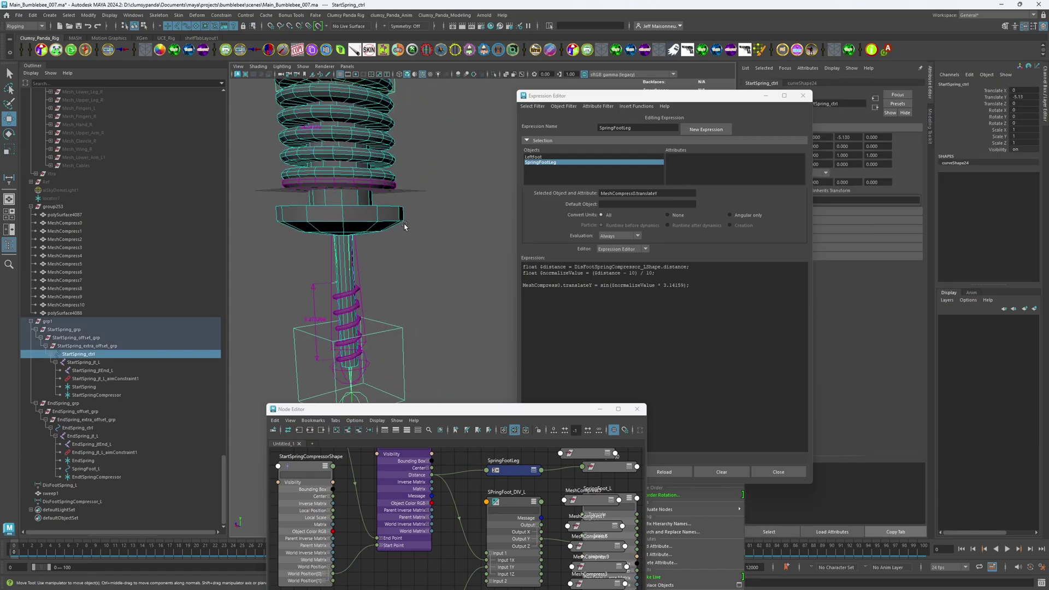
left_click(434, 207)
left_click_drag(477, 218, 395, 258, "alt")
left_click(391, 176)
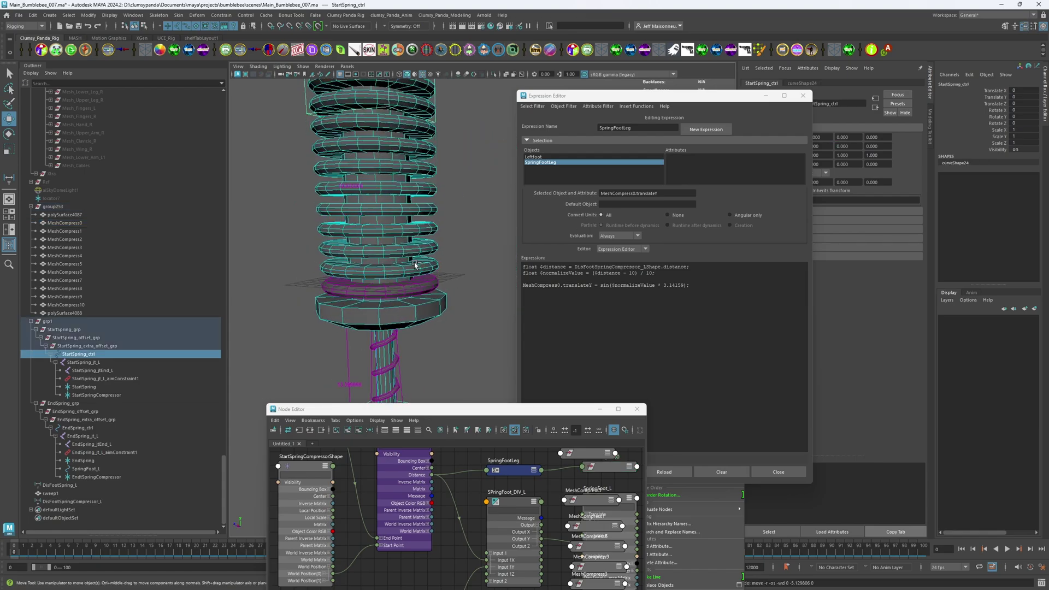
Step: Examine the DisFootSpringCompressor_L distance node and highlight the 3.14159 multiplier in the SpringFootLeg expression
right_click_drag(328, 246, 224, 244, "alt")
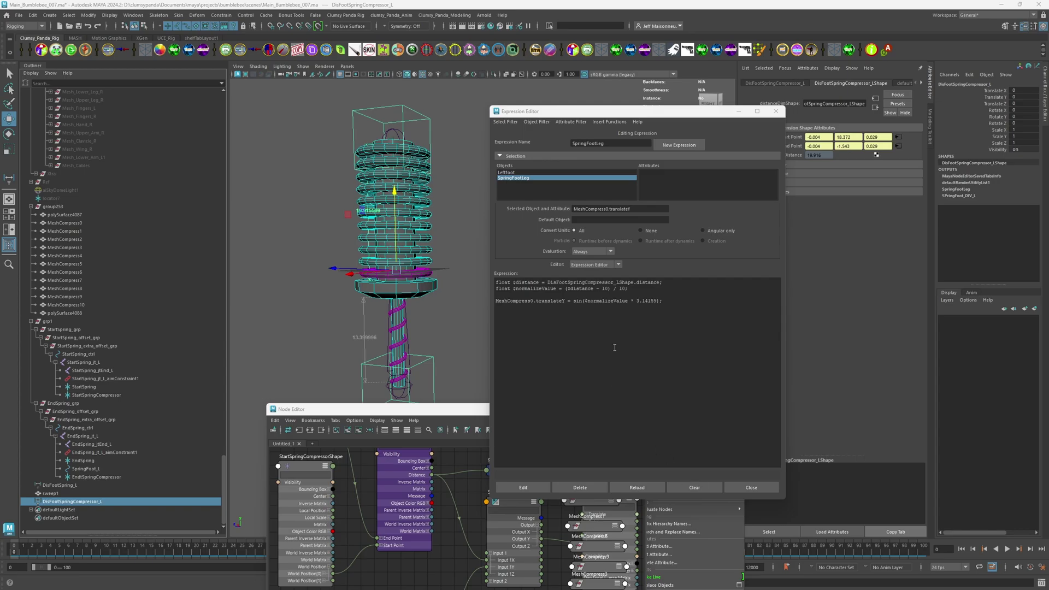
left_click_drag(636, 301, 659, 301)
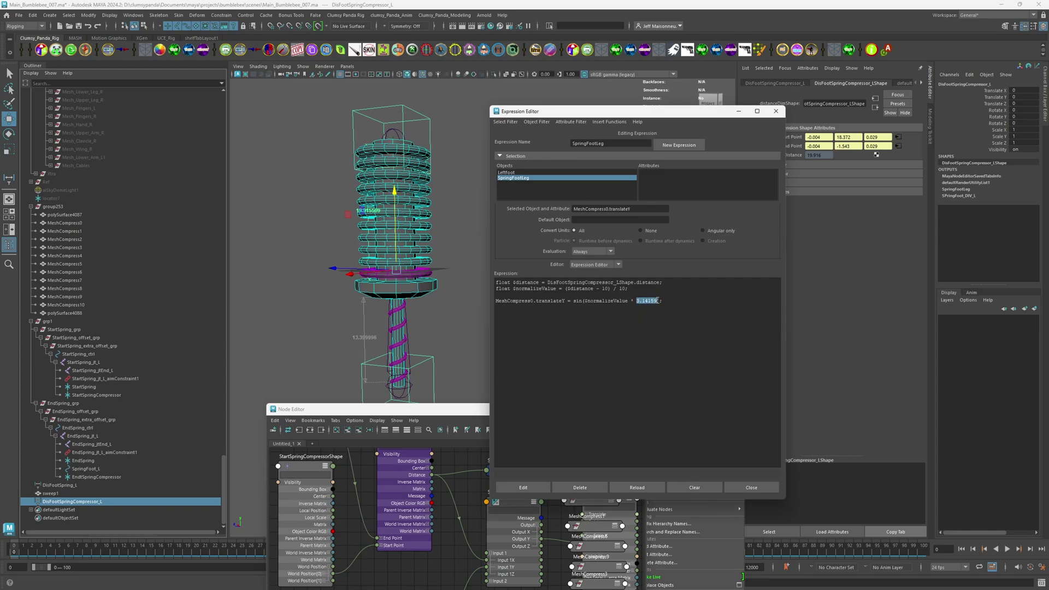
Step: Lower StartSpring_ctrl to about -15.6 in Translate Y and select MeshCompress0 to check its Translate Y value
left_click(431, 121)
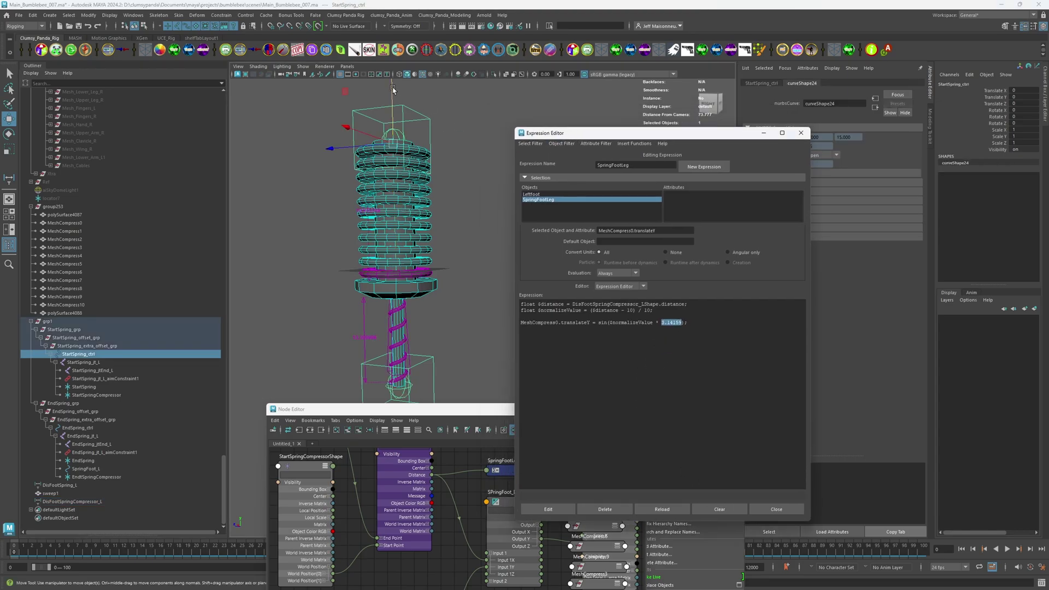
left_click_drag(393, 89, 395, 54)
scroll(413, 294, "up", 3)
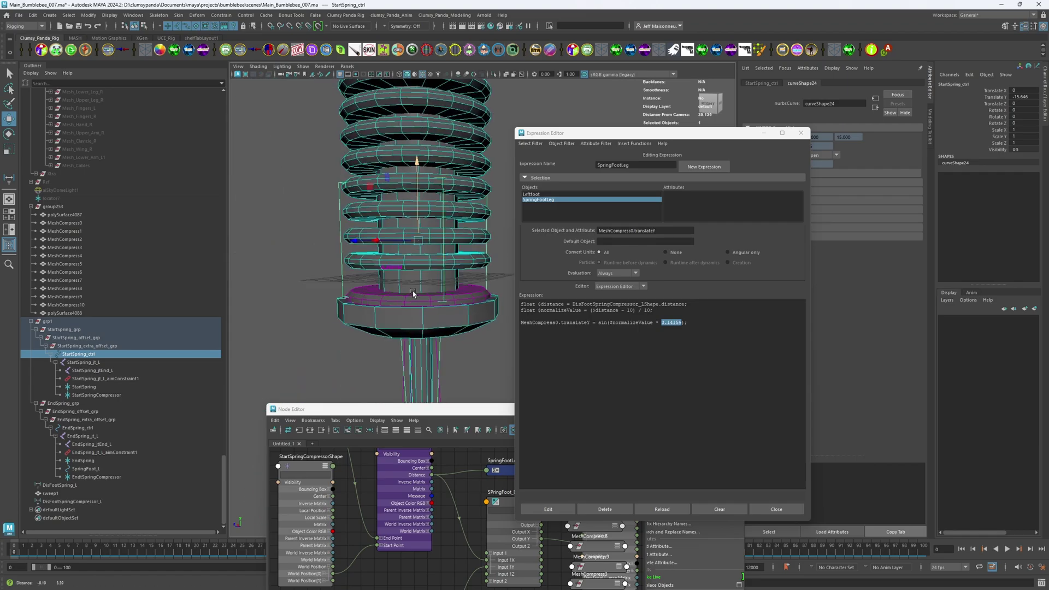
scroll(413, 294, "up", 3)
left_click_drag(383, 273, 467, 257, "alt")
left_click(461, 256)
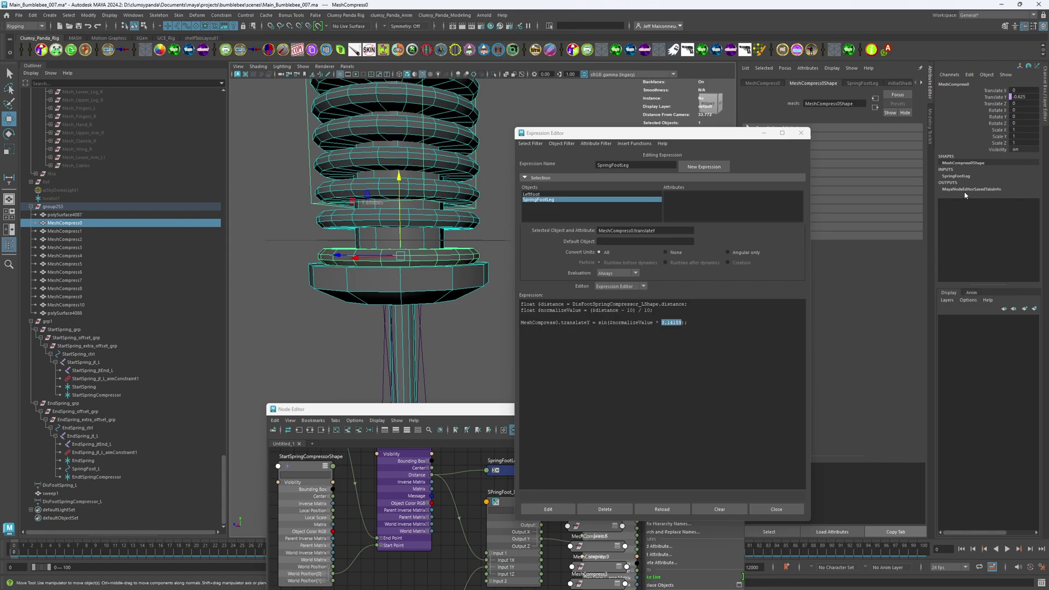
Step: Readjust StartSpring_ctrl's height along Y and reselect MeshCompress0 to compare its Translate Y value
right_click_drag(427, 331, 471, 205, "alt")
left_click(404, 140)
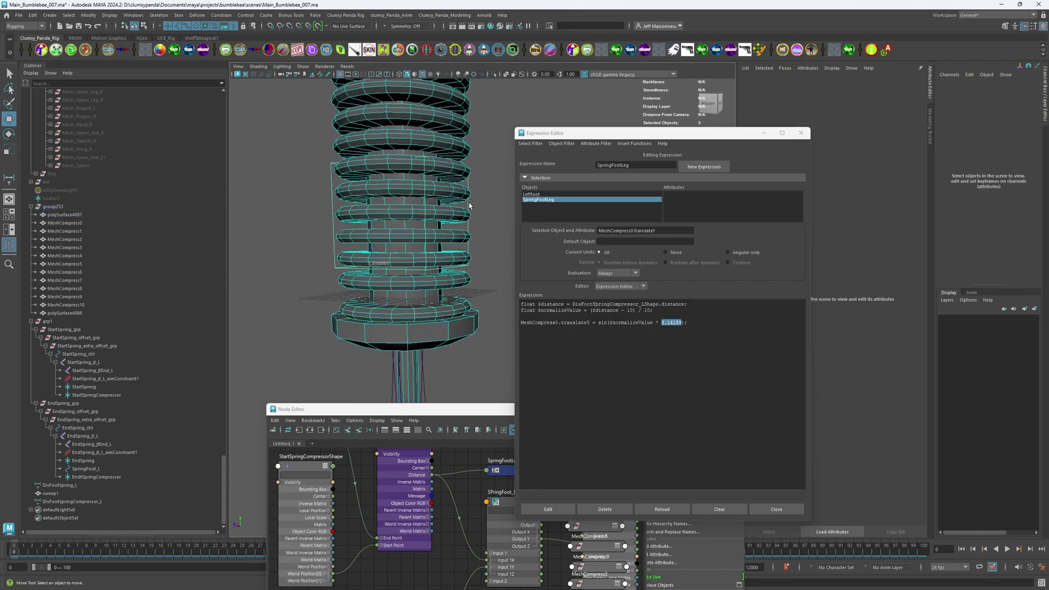
left_click_drag(403, 141, 411, 183)
right_click_drag(411, 182, 419, 288, "alt")
left_click(419, 287)
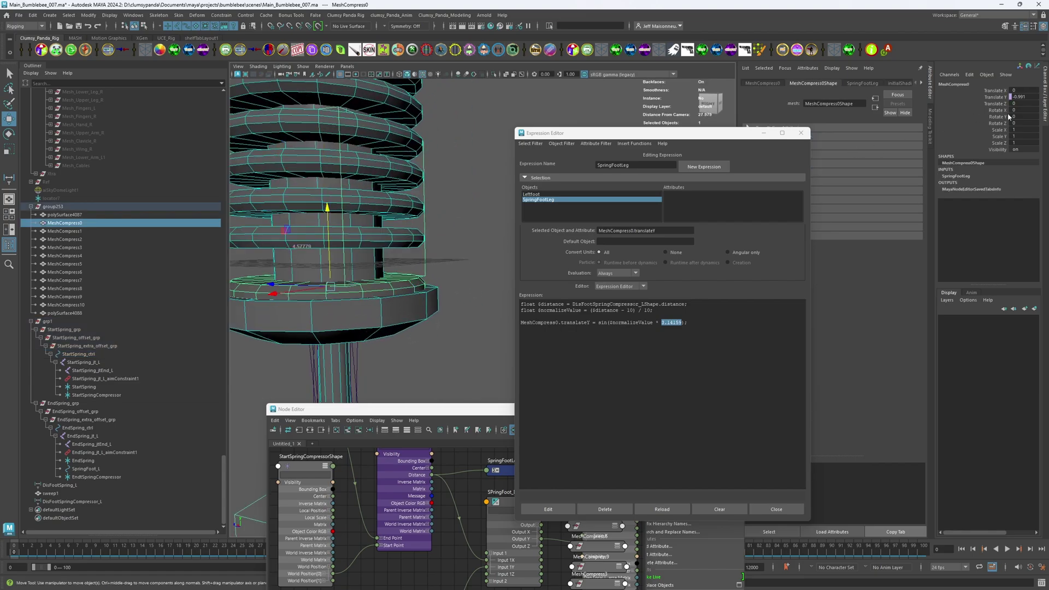
Step: Move the Expression Editor off the viewport, reset StartSpring_ctrl's Translate Y to 0 and frame the spring
left_click_drag(601, 133, 705, 209)
scroll(468, 263, "down", 5)
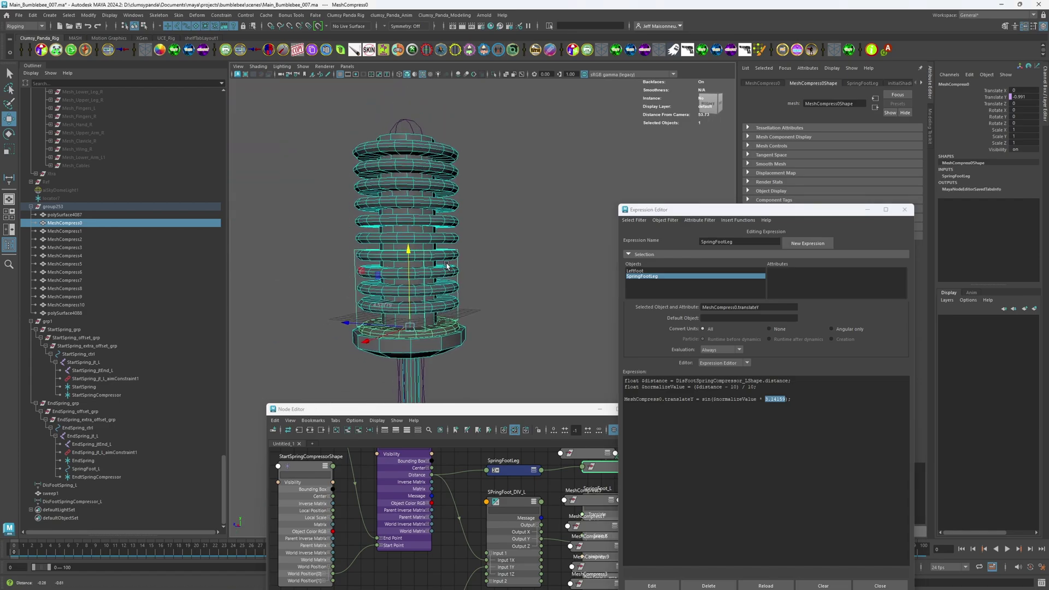
scroll(466, 274, "down", 3)
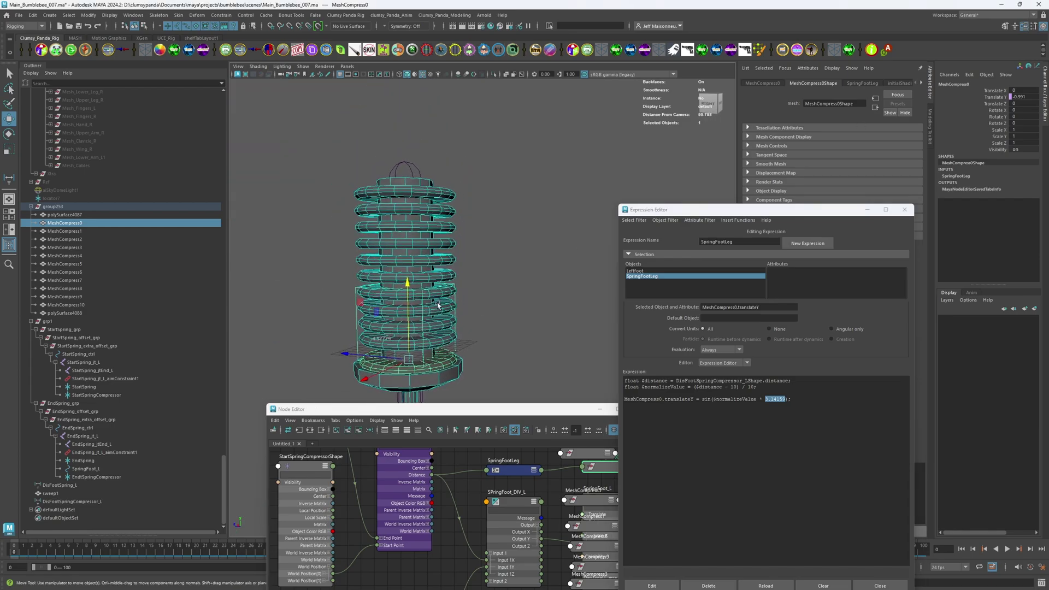
left_click(356, 354)
left_click(1020, 97)
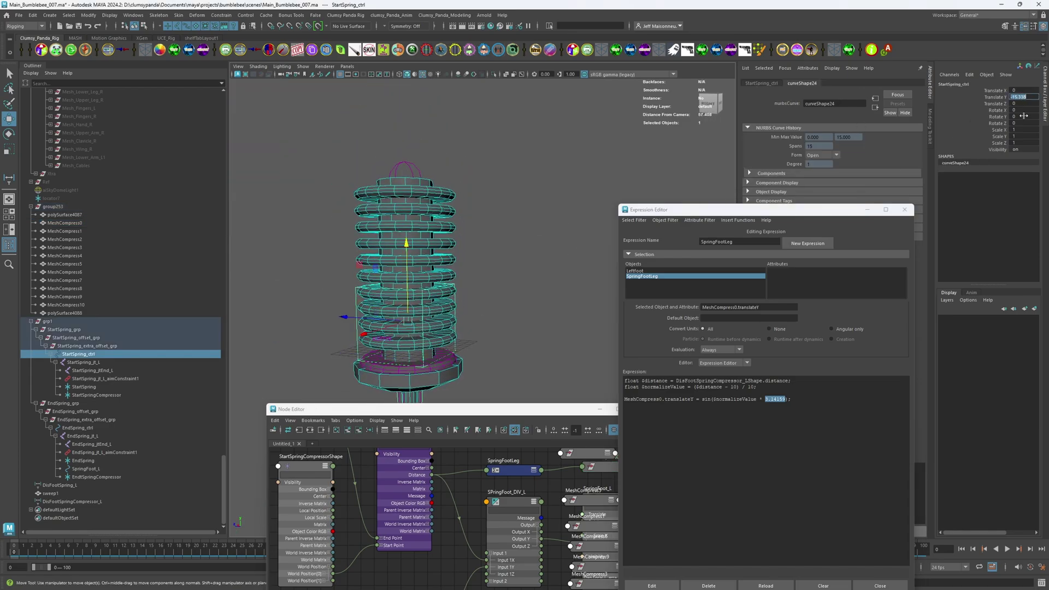
type("0")
key("Return")
scroll(309, 286, "up", 3)
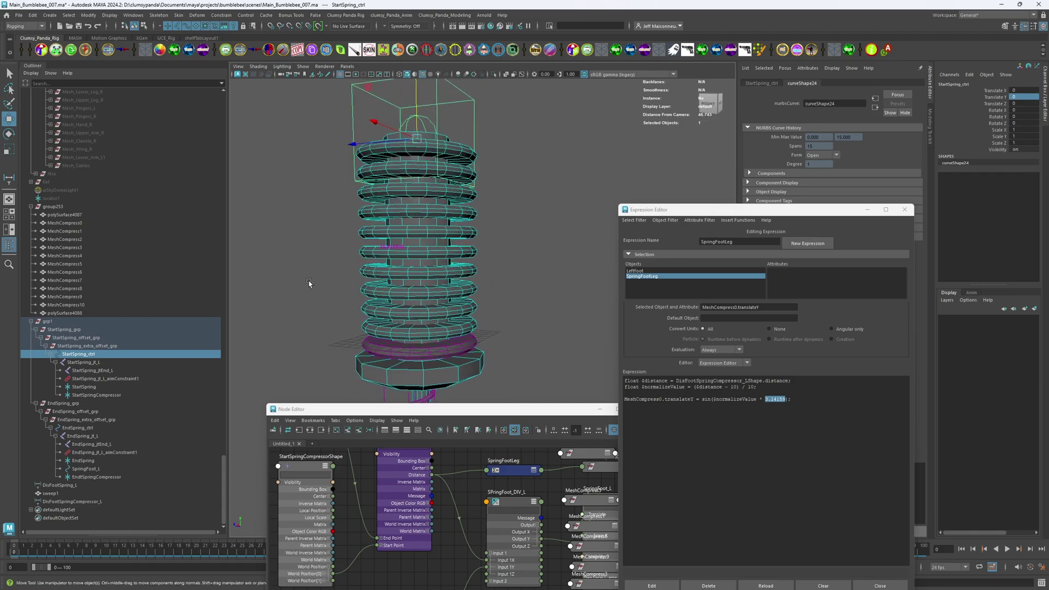
key("a")
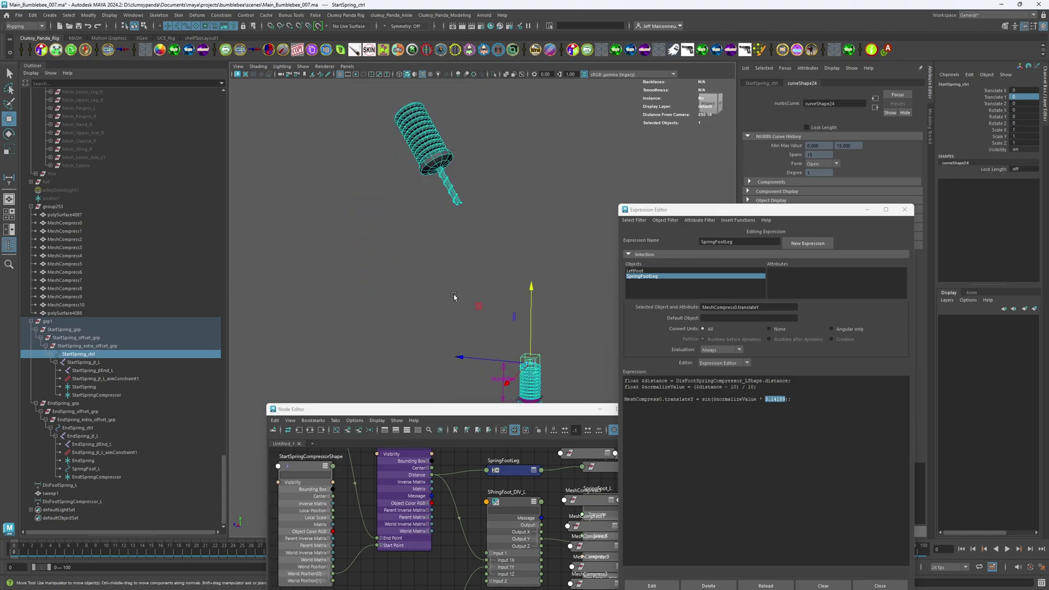
key("f")
Step: Switch to the Calculator and place it over the viewport, keeping the expression visible and the spring's rings in close view
key("alt+Tab")
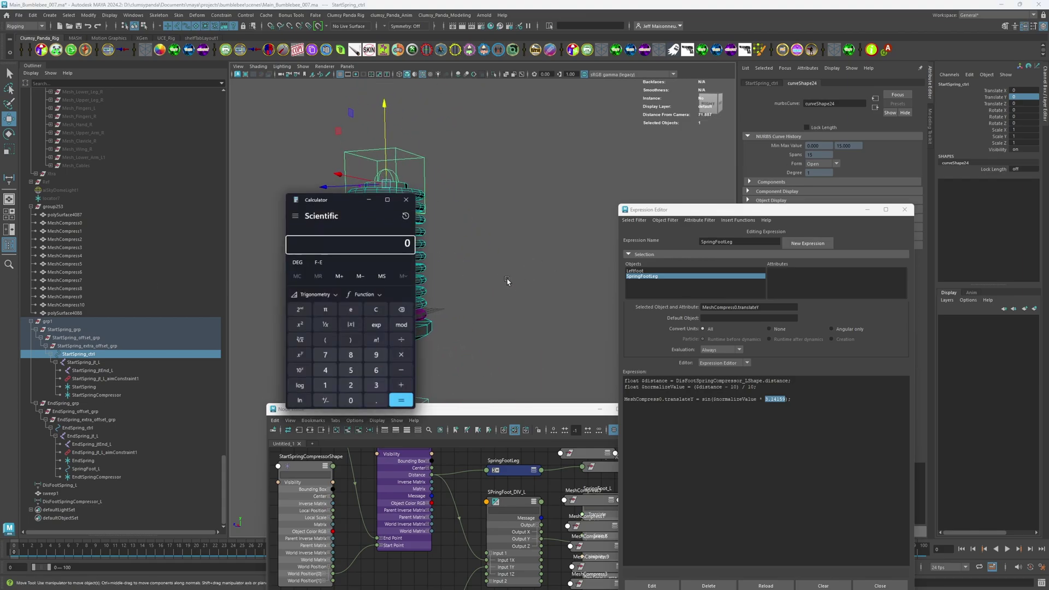
left_click_drag(356, 199, 527, 117)
left_click_drag(382, 257, 360, 273, "alt")
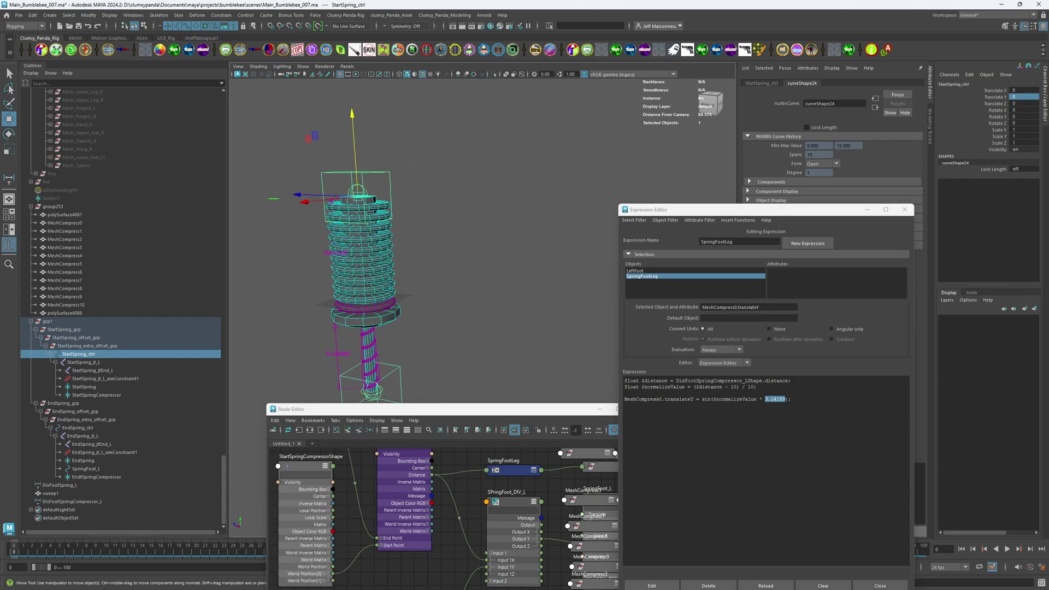
key("alt+Tab")
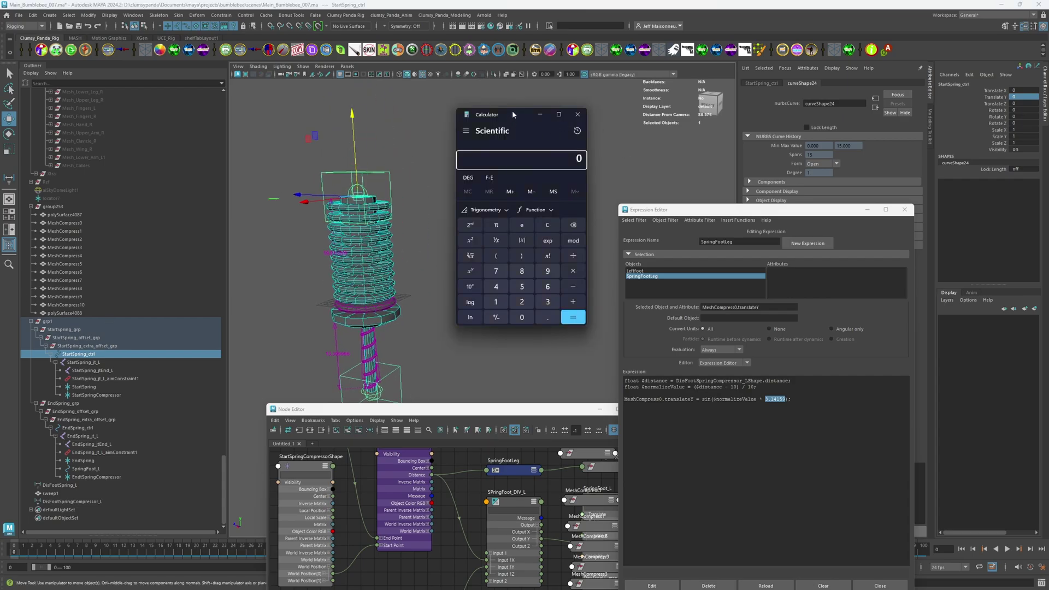
left_click_drag(513, 110, 453, 112)
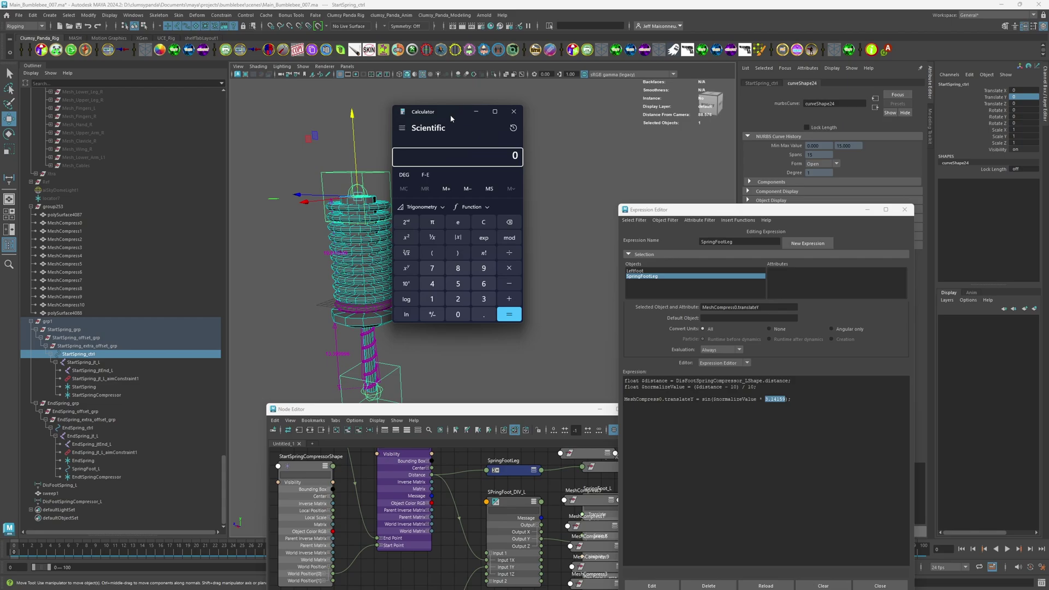
key("alt+Tab")
right_click_drag(341, 270, 390, 209, "alt")
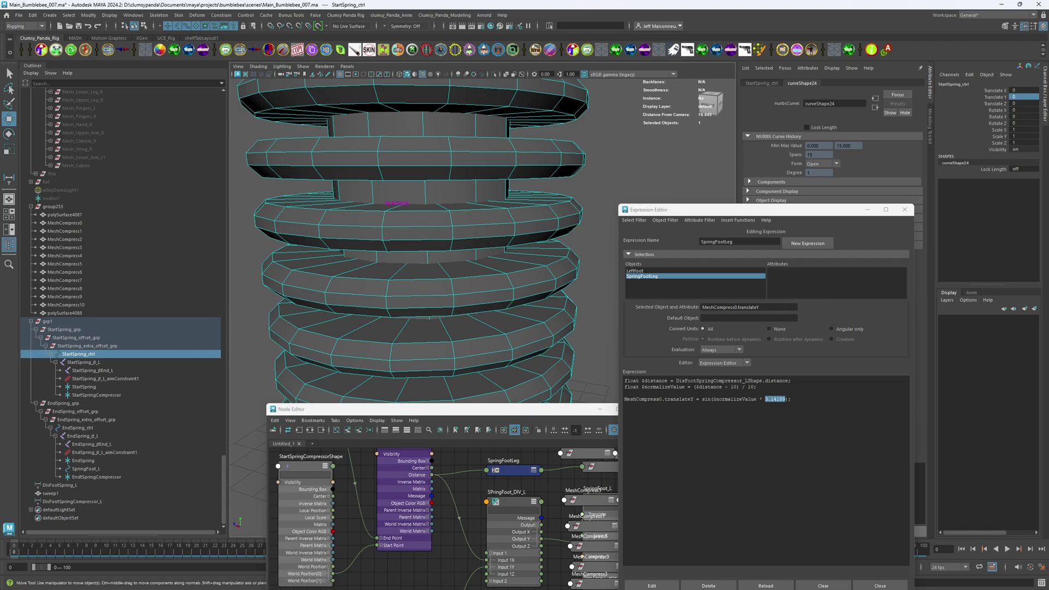
Step: Compute 19.916 ÷ 10 - 1 in the Calculator to check the normalized distance
key("alt+Tab")
left_click(484, 299)
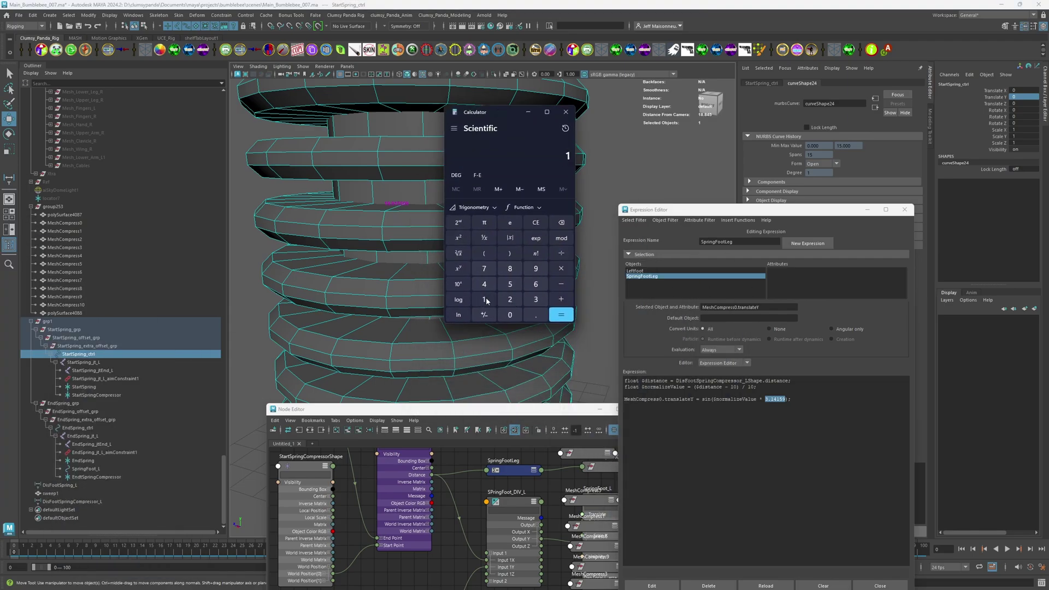
left_click(535, 268)
left_click(536, 314)
left_click(537, 269)
left_click(484, 299)
left_click(535, 284)
left_click(561, 253)
left_click(484, 300)
left_click(510, 315)
left_click(562, 285)
left_click(484, 300)
left_click(561, 314)
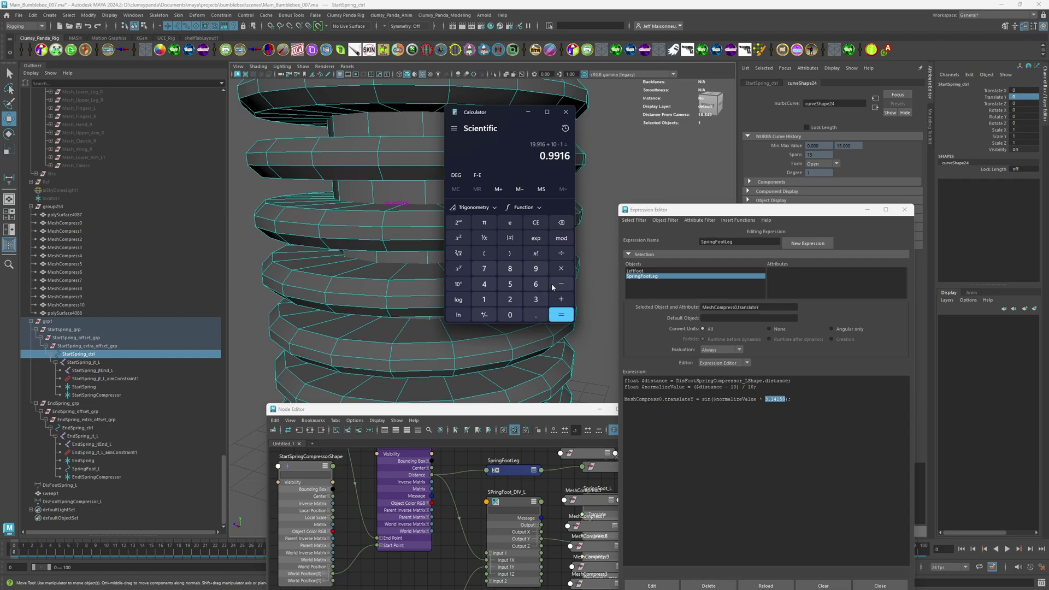
Step: Highlight the Calculator's result to compare it with the expression, and shift the Calculator window further from the Expression Editor
left_click_drag(537, 159, 579, 159)
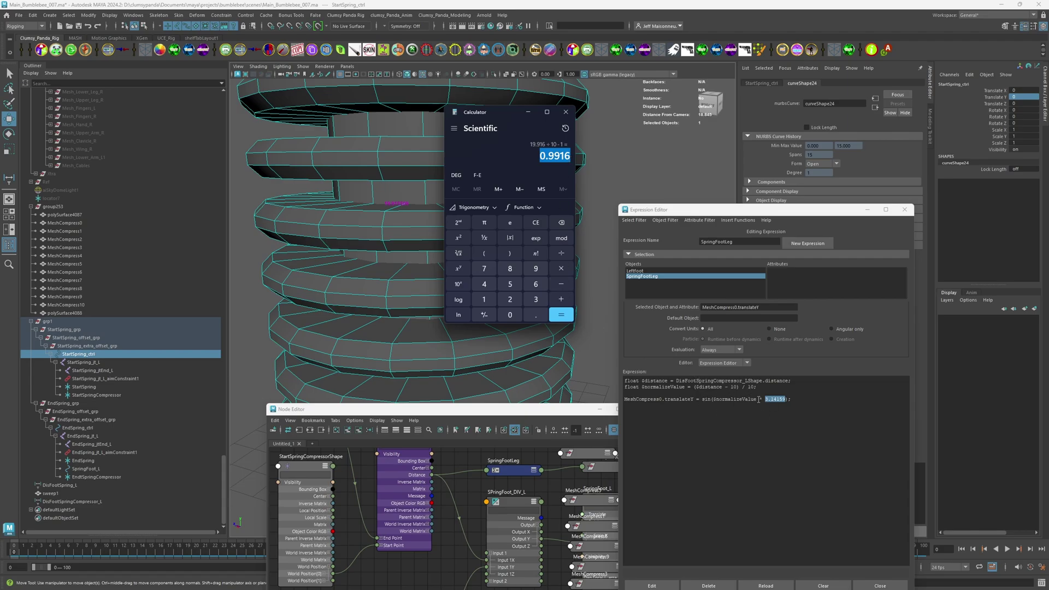
left_click_drag(538, 156, 570, 156)
left_click_drag(499, 110, 493, 107)
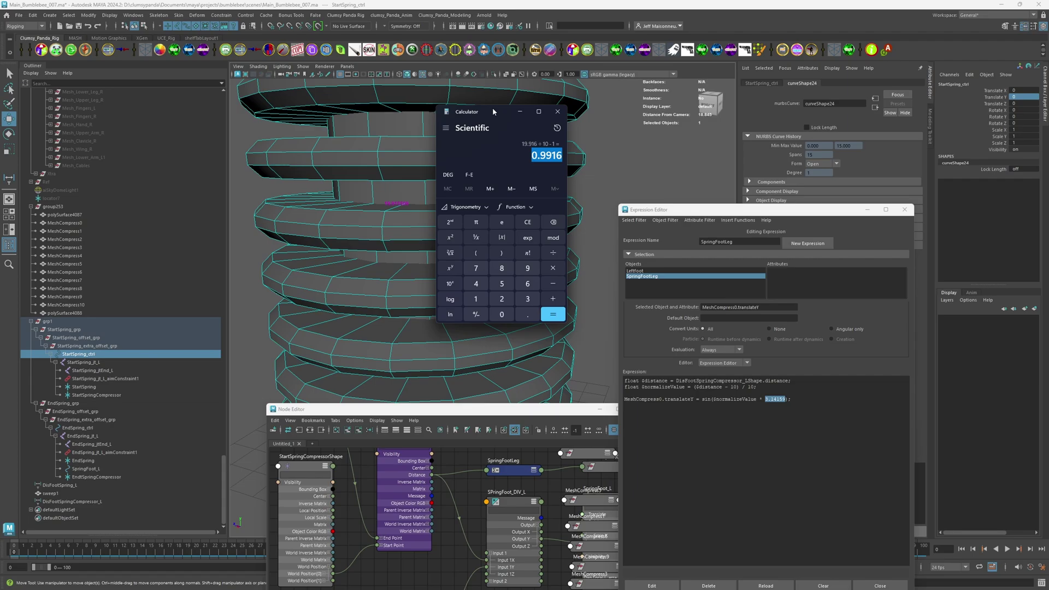
left_click_drag(493, 109, 468, 113)
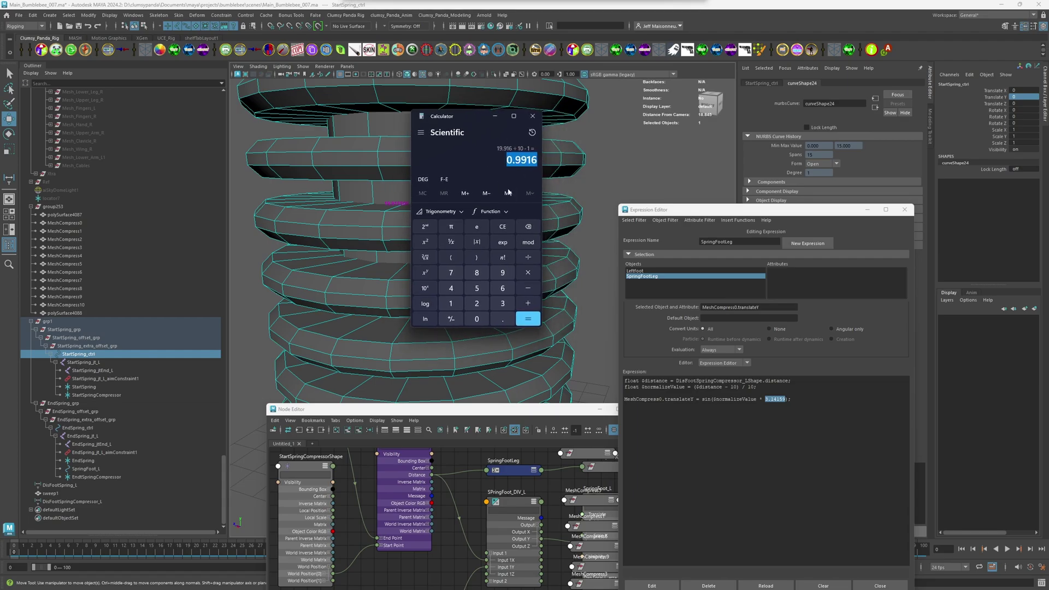
left_click_drag(509, 160, 537, 160)
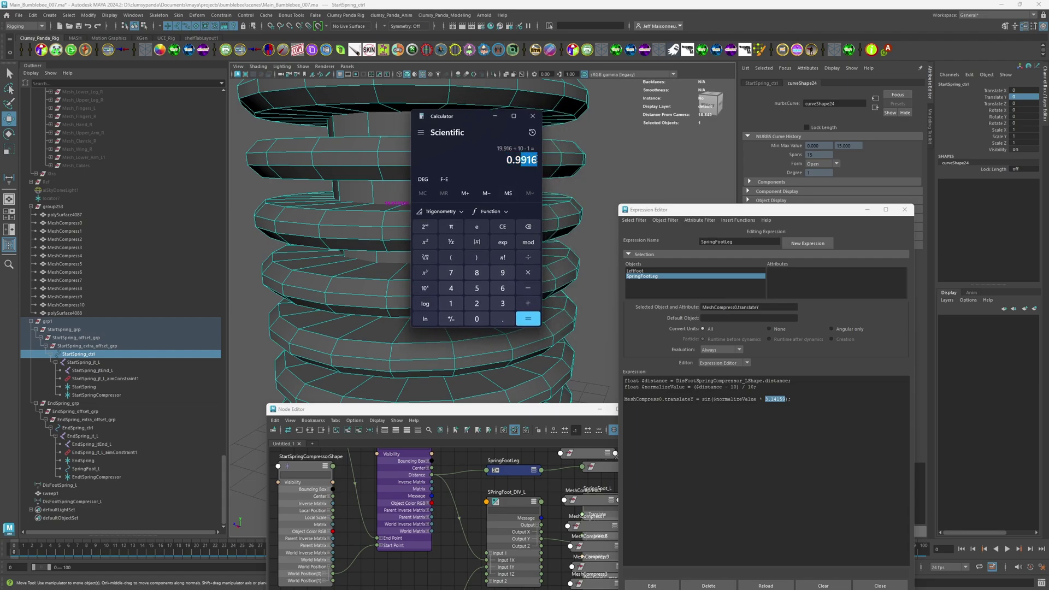
Step: Compute 19.916 ÷ 11 in the Calculator, correcting the mistyped distance value
left_click(502, 227)
left_click(502, 274)
left_click(451, 304)
left_click(503, 273)
left_click(503, 318)
left_click(451, 304)
left_click(503, 288)
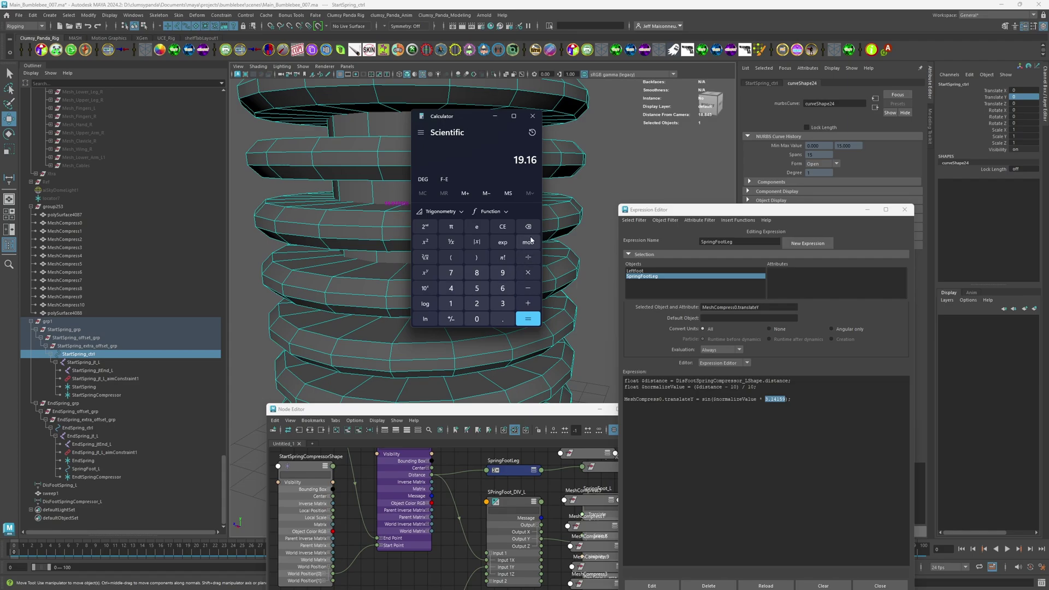
left_click(527, 226)
left_click(528, 227)
left_click(503, 273)
left_click(450, 303)
left_click(503, 288)
left_click(533, 257)
left_click(451, 304)
left_click(451, 303)
left_click(528, 319)
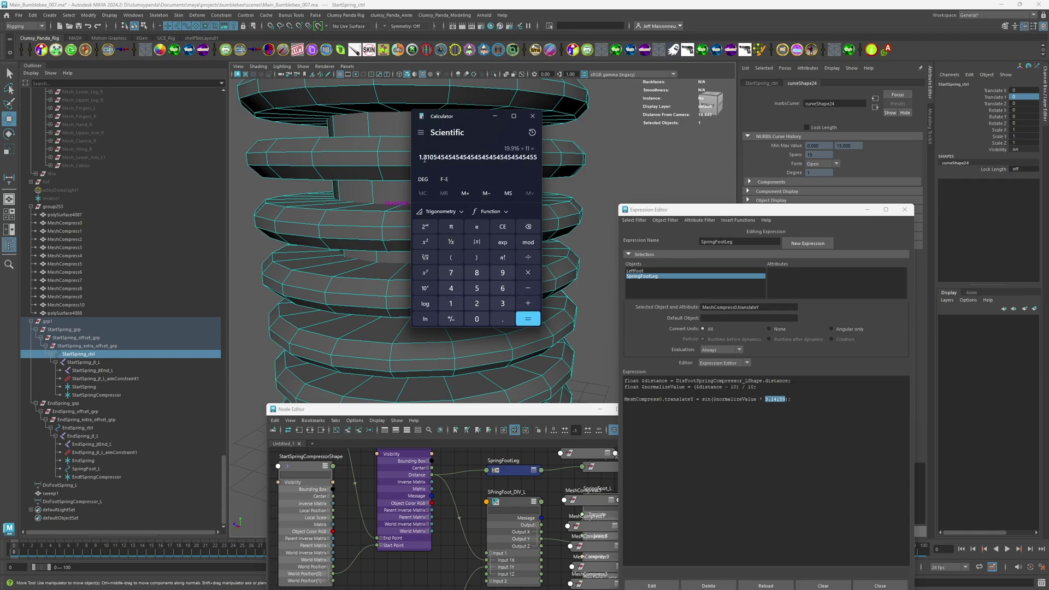
Step: Subtract 1 from the Calculator's quotient and highlight the leading decimals of the result
left_click_drag(425, 159, 434, 158)
type("-1")
key("Return")
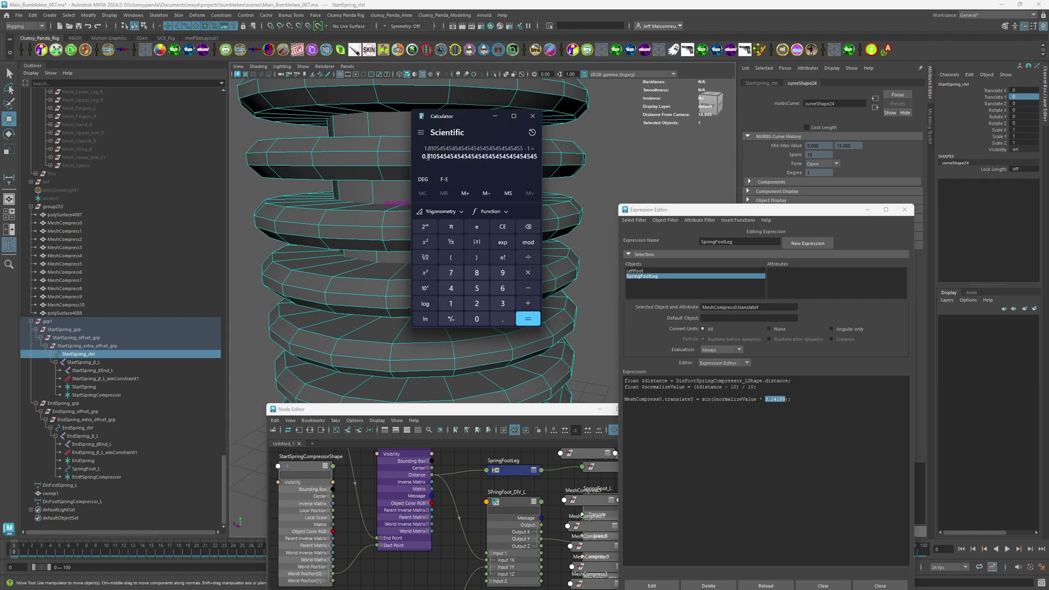
left_click_drag(428, 157, 435, 157)
Step: Set the offset and divisor in the expression's normalization line to 11 and move the Expression Editor clear of the spring
left_click(769, 377)
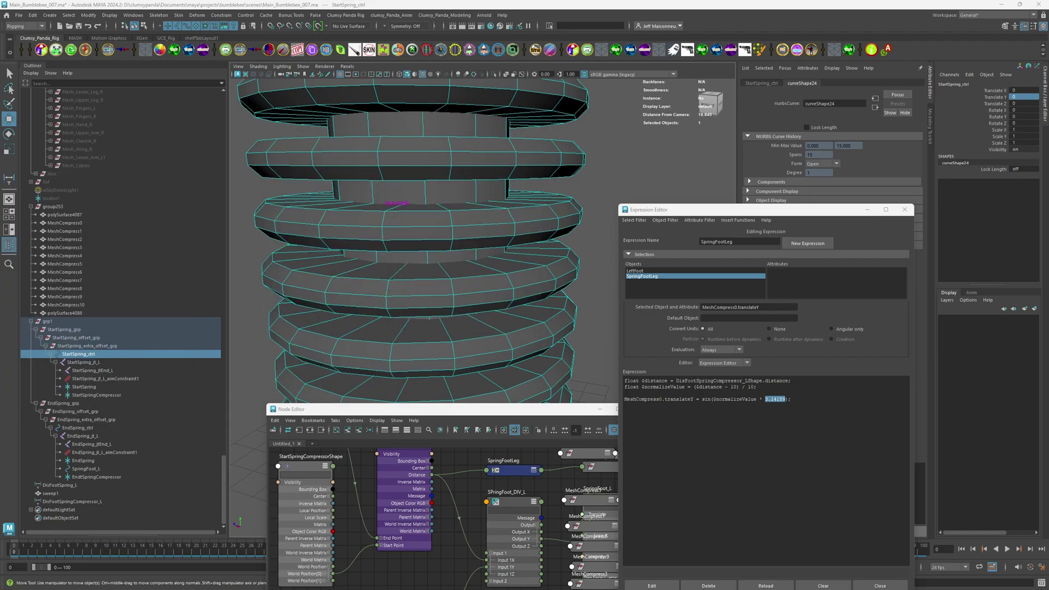
left_click(735, 386)
left_click_drag(705, 212, 815, 368)
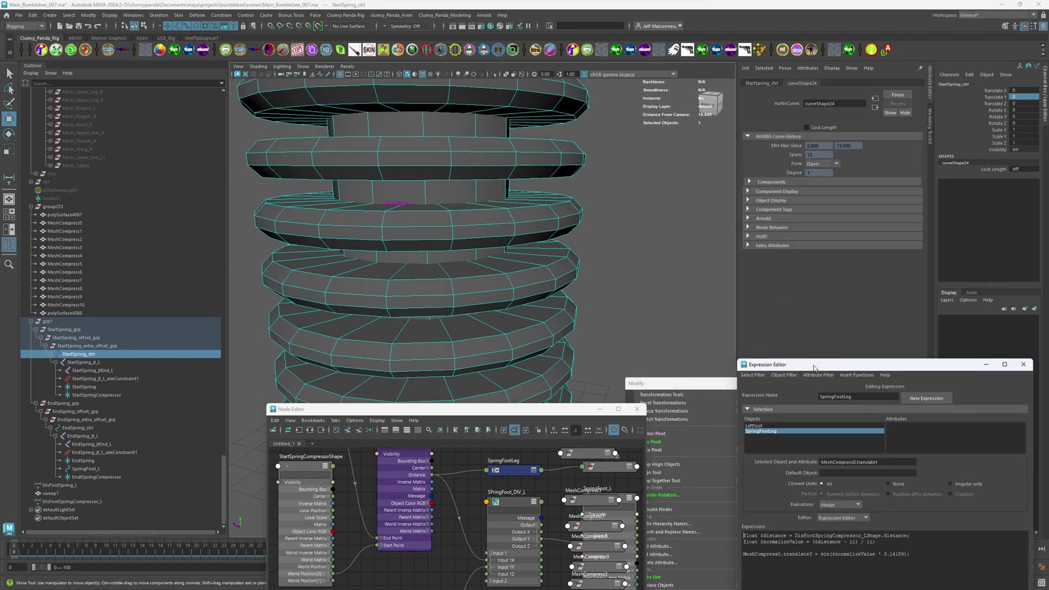
Step: Apply the SpringFootLeg expression to MeshCompress0 through MeshCompress10 Translate Y, using sine offsets of 0.1 to 1.0 after the first ring, times 3.14159
scroll(457, 218, "down", 10)
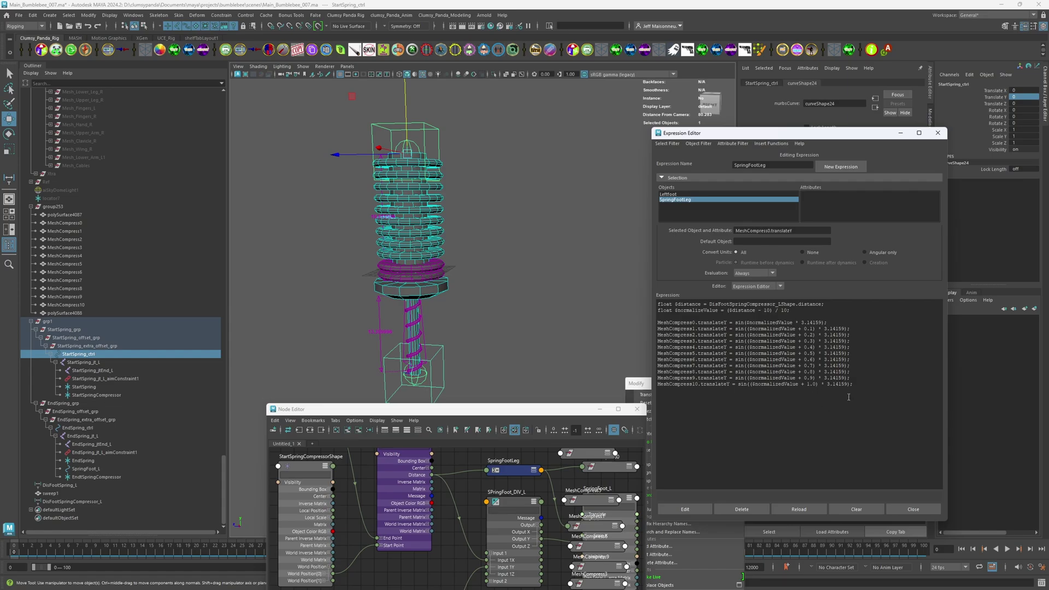
left_click(685, 509)
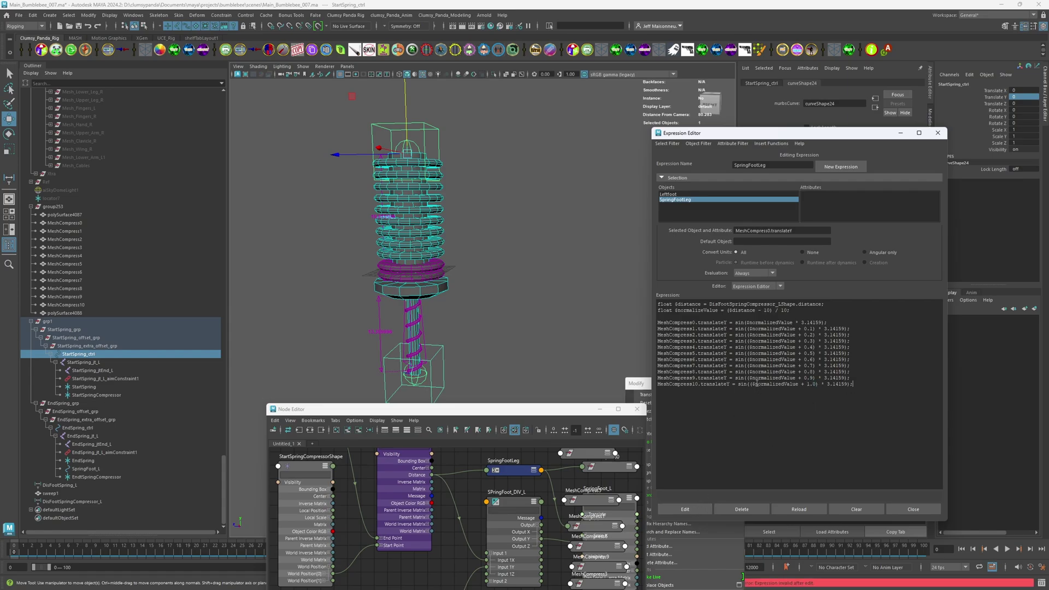
left_click(686, 509)
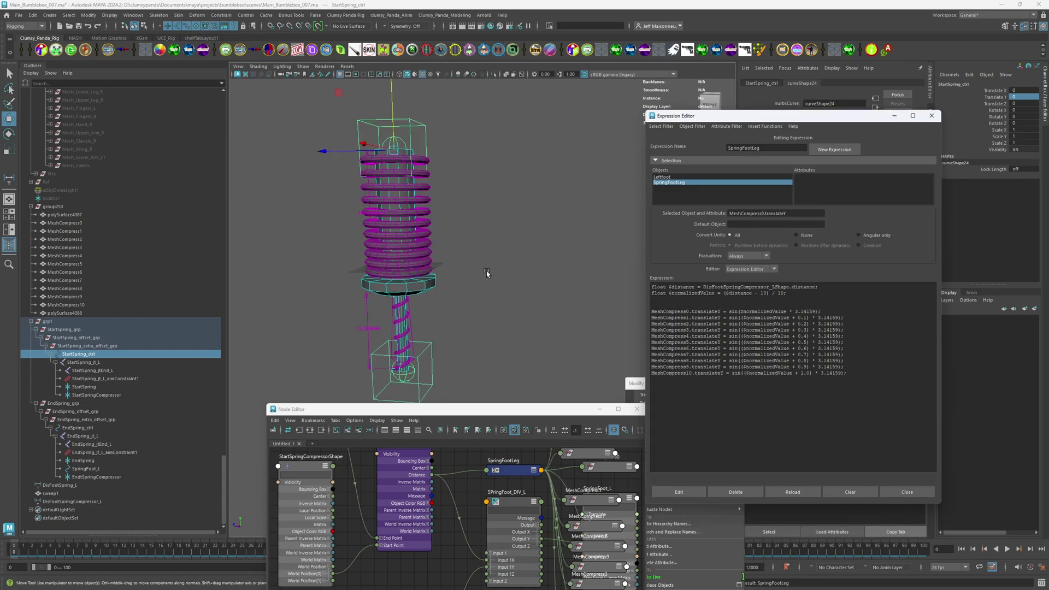
Step: Test the ring motion by moving StartSpring_ctrl up and down along Y, and undo the moves
left_click_drag(390, 218, 469, 234, "alt")
left_click_drag(429, 131, 448, 83)
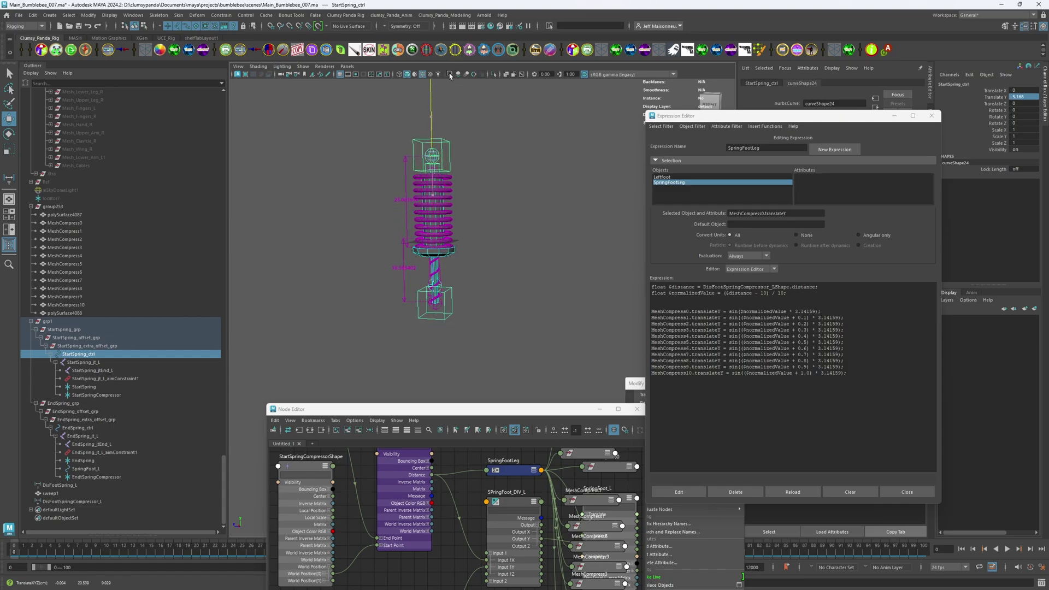
key("ctrl+z")
key("ctrl+z")
scroll(492, 224, "up", 2)
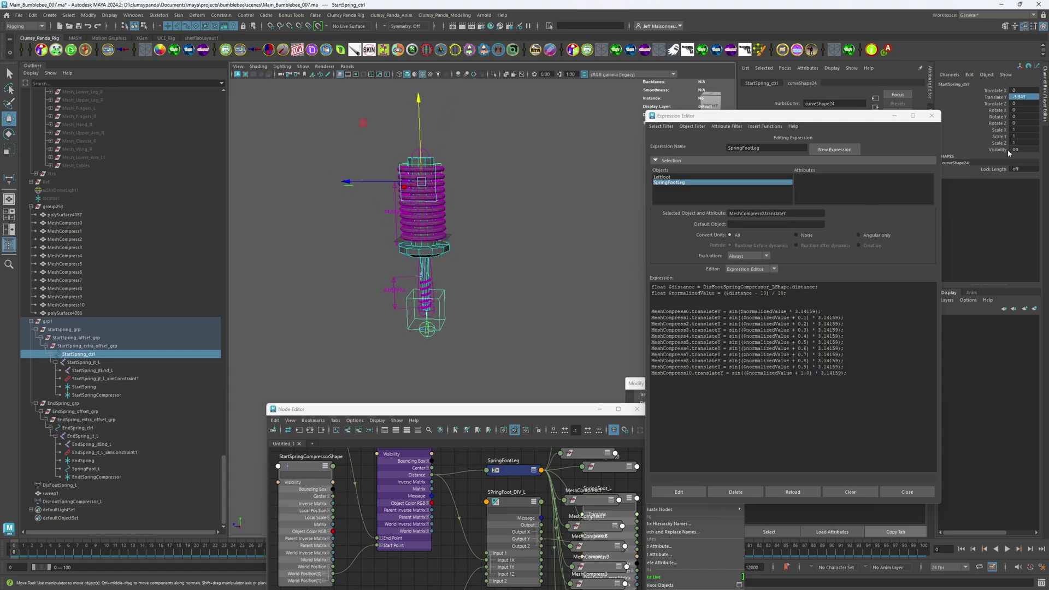
key("ctrl+z")
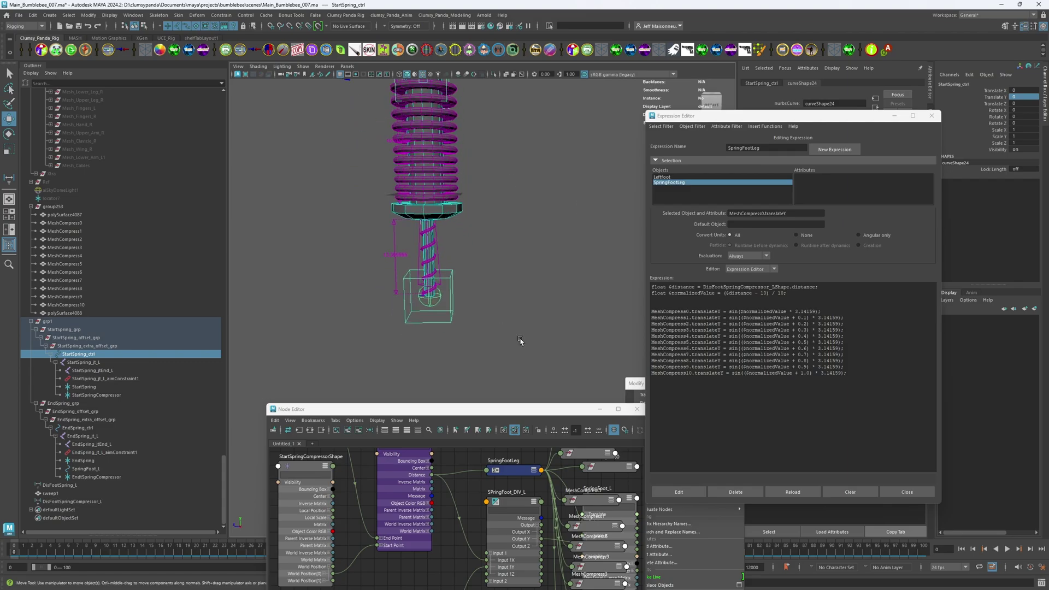
Step: Select EndSpring_ctrl, frame the spring, try moving the control and undo the move
left_click(458, 290)
key("f")
left_click_drag(448, 257, 488, 288)
key("ctrl+z")
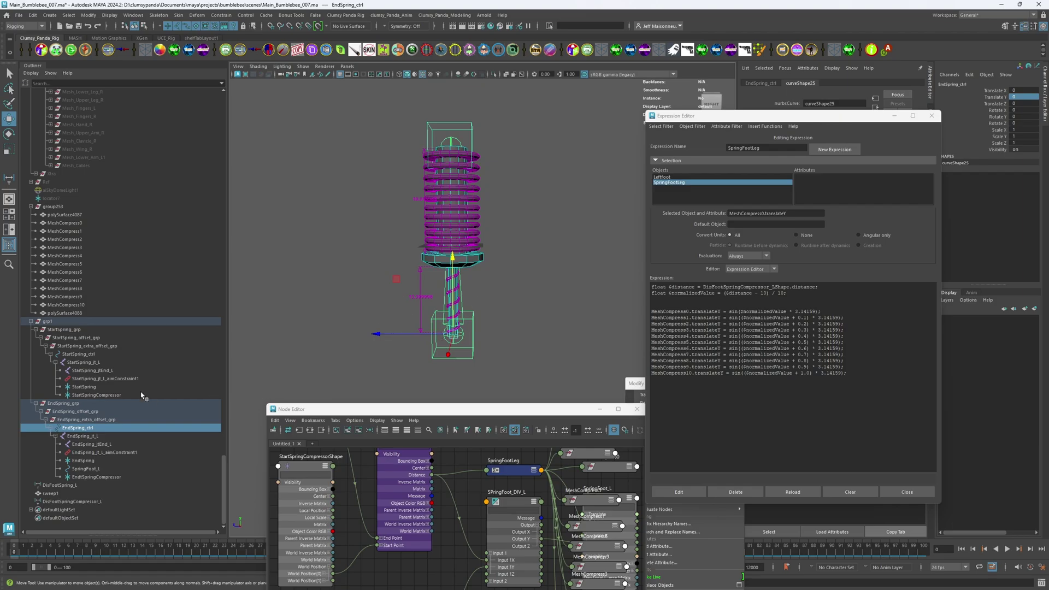
Step: Rename the sweep1 mesh as Sweep
left_click(45, 495)
double_click(89, 493)
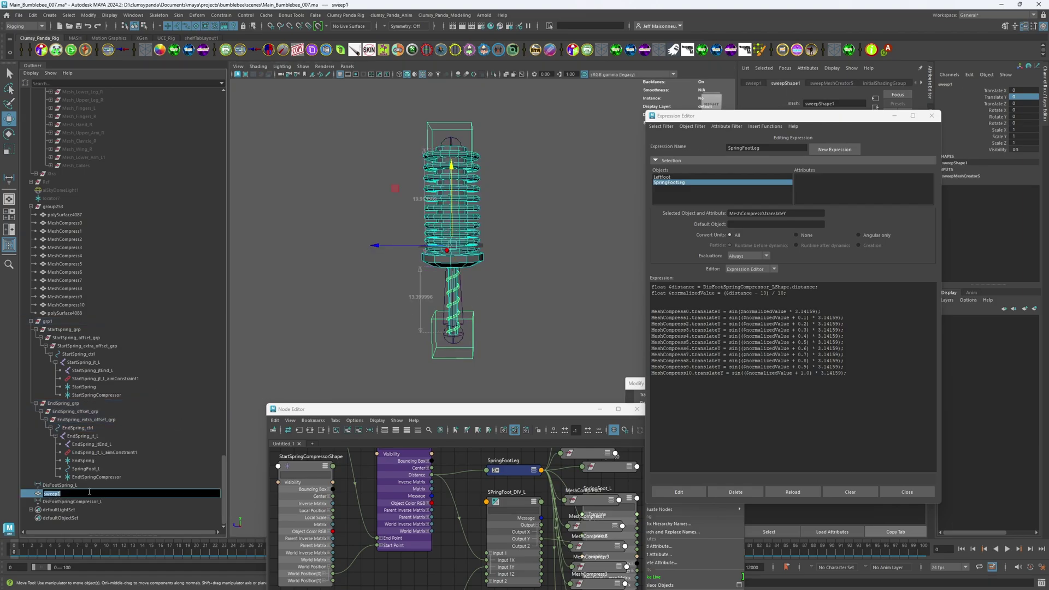
type("S")
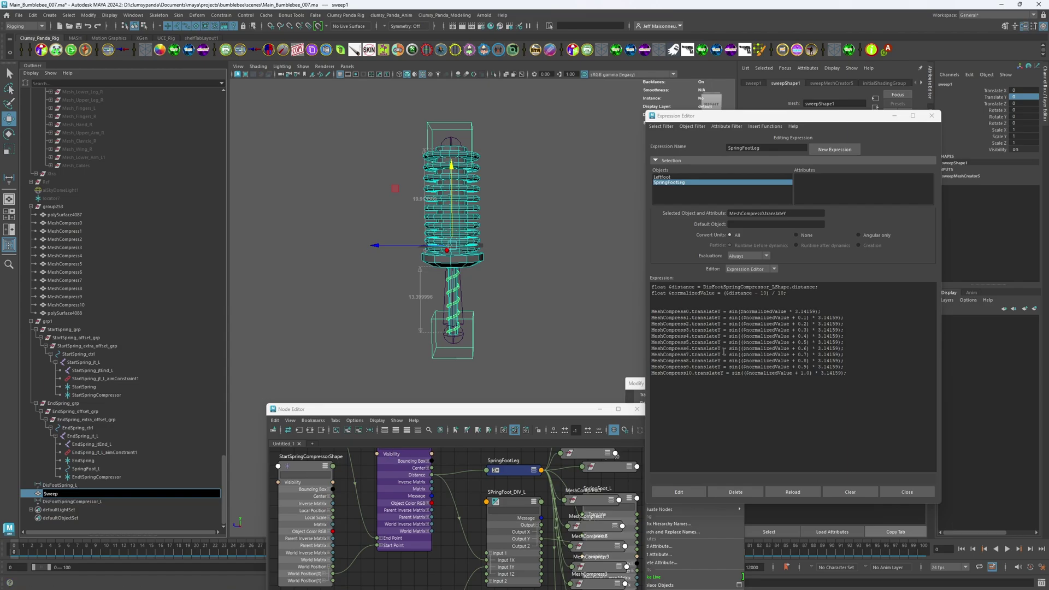
key("Return")
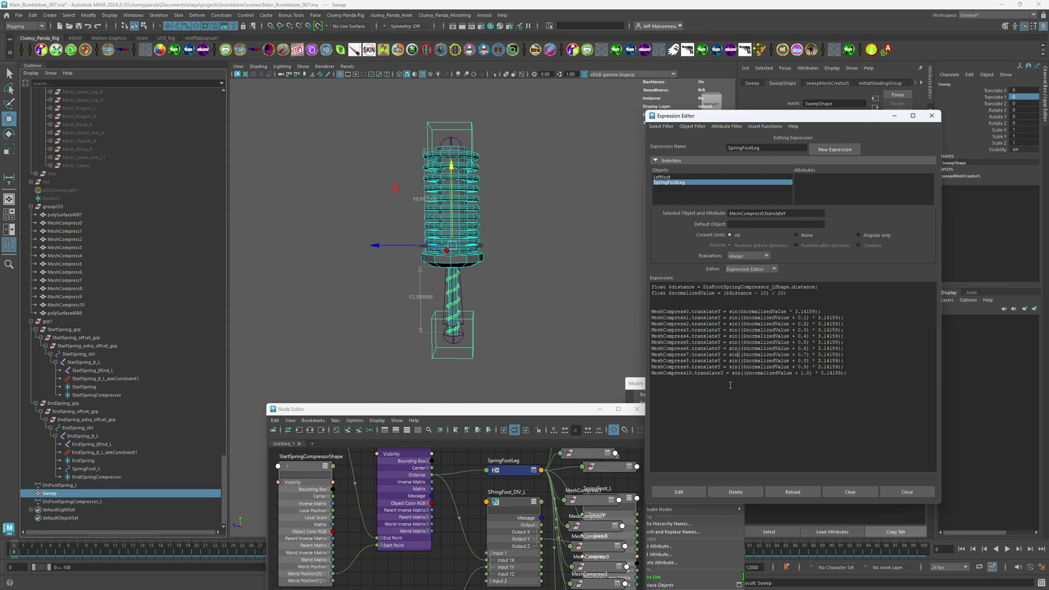
Step: Move the Node Editor off the spring and bring the whole spring assembly into view
left_click_drag(534, 293, 437, 328, "alt")
left_click_drag(400, 414, 698, 375)
scroll(504, 335, "up", 5)
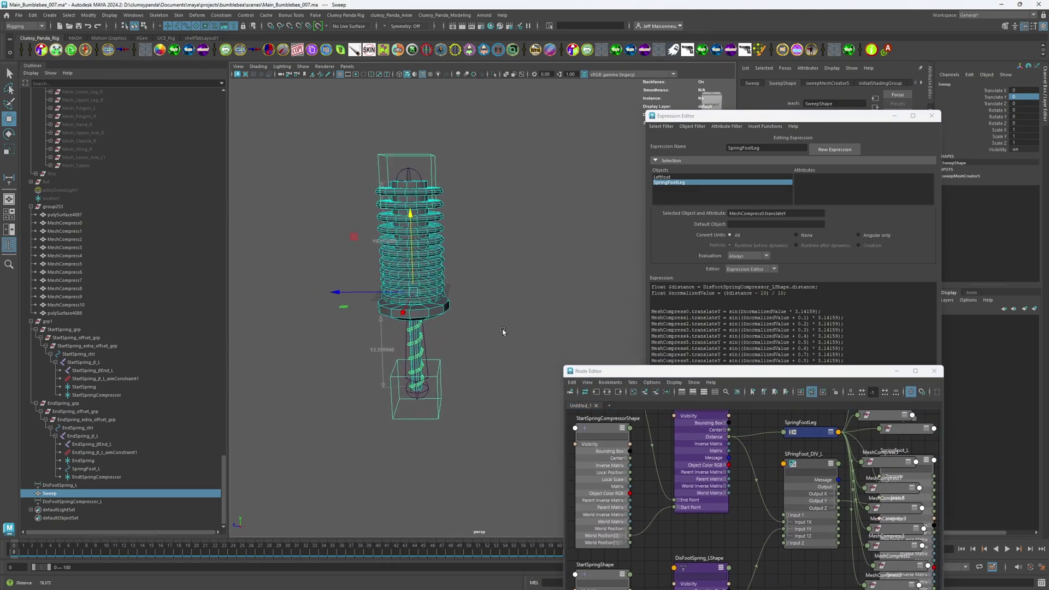
left_click_drag(410, 341, 459, 339, "alt")
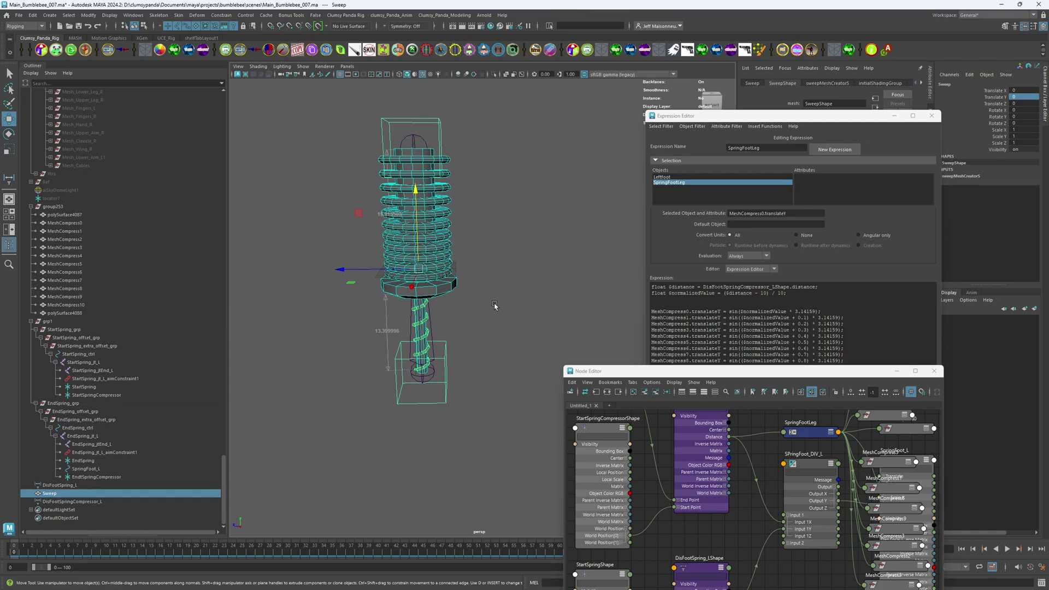
Step: Move EndSpring_ctrl once more to check the spring's response from another angle, and undo the move
left_click_drag(494, 304, 469, 321, "alt")
left_click(448, 377)
left_click_drag(448, 377, 476, 364)
key("ctrl+z")
scroll(476, 364, "up", 5)
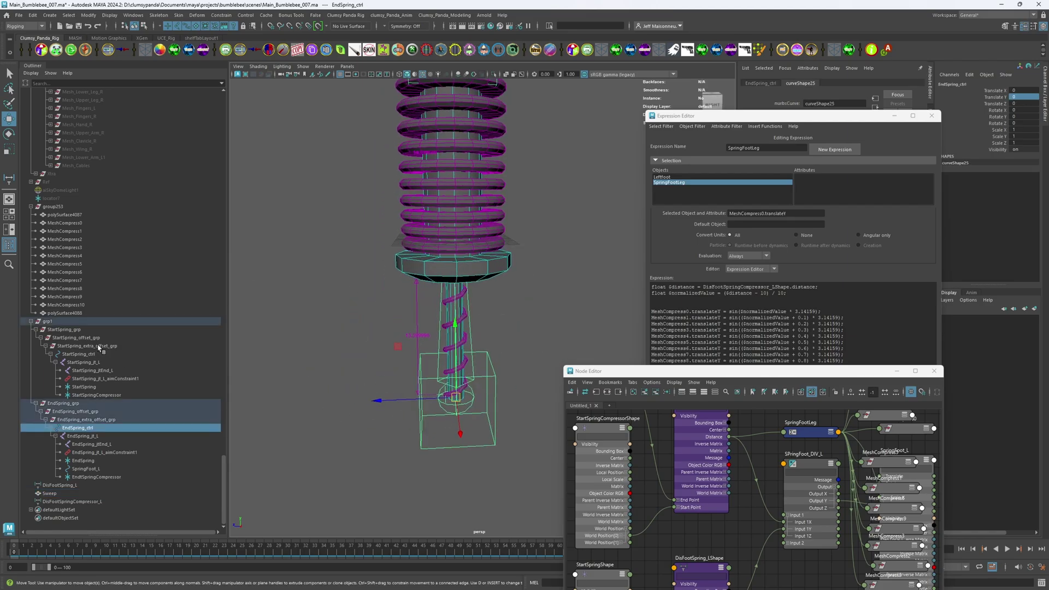
Step: Put the lower shaft mesh polySurface4088 into its own group inside group253, with the Expression Editor moved aside
left_click(48, 206)
left_click(453, 350)
left_click_drag(765, 116, 683, 173)
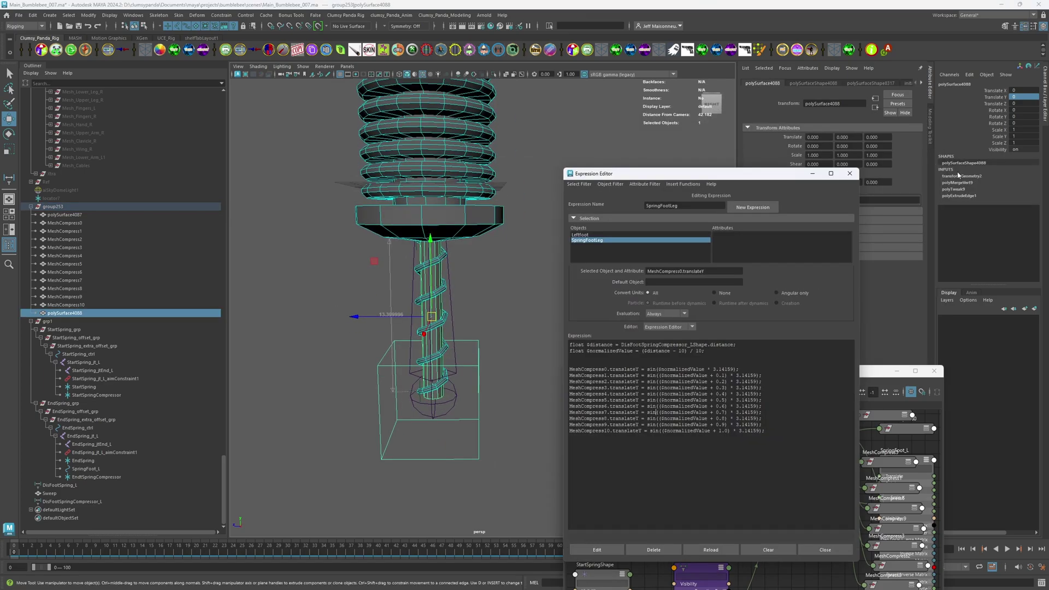
key("ctrl+g")
Step: Group polySurface4087 together with MeshCompress0 through MeshCompress10 inside group253 and frame the new group
left_click(110, 215)
key("f")
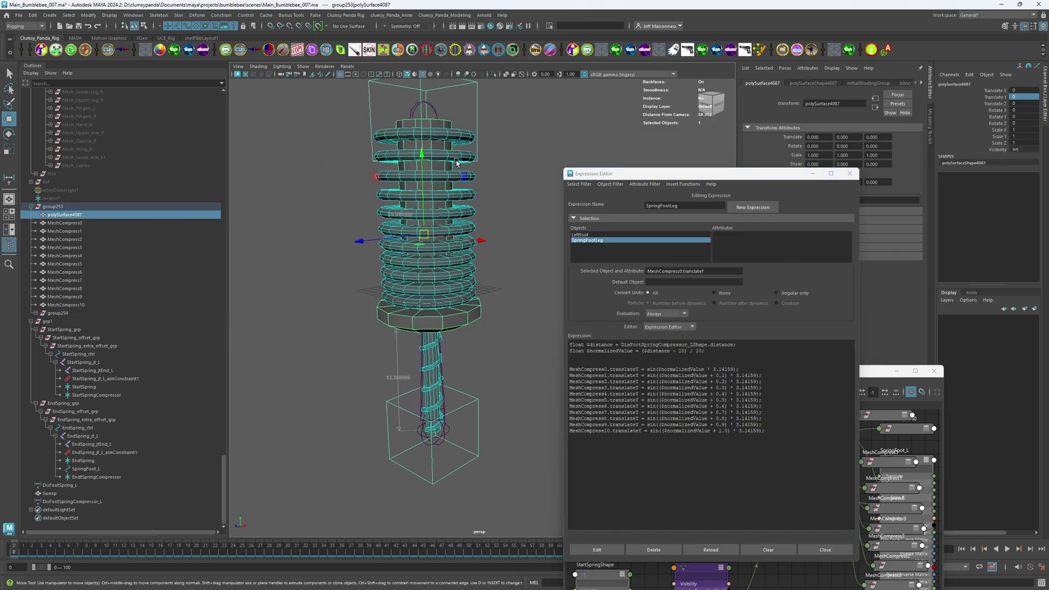
left_click(66, 305, "shift")
key("ctrl+g")
key("Left")
key("f")
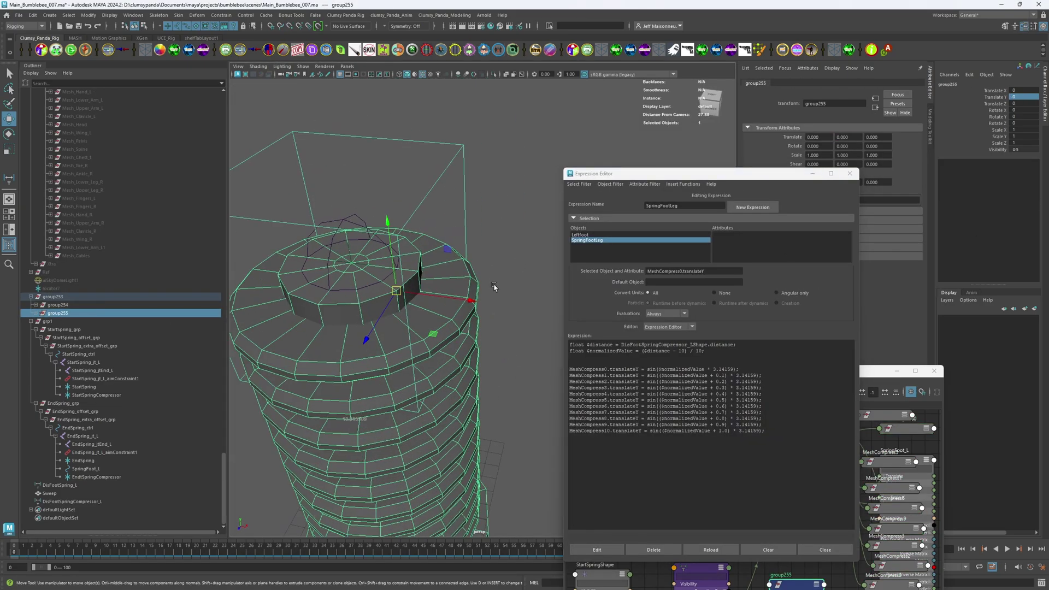
Step: Parent-constrain the lower shaft's group254 to the EndSpring_jt_L joint
scroll(379, 329, "up", 3)
left_click(415, 326)
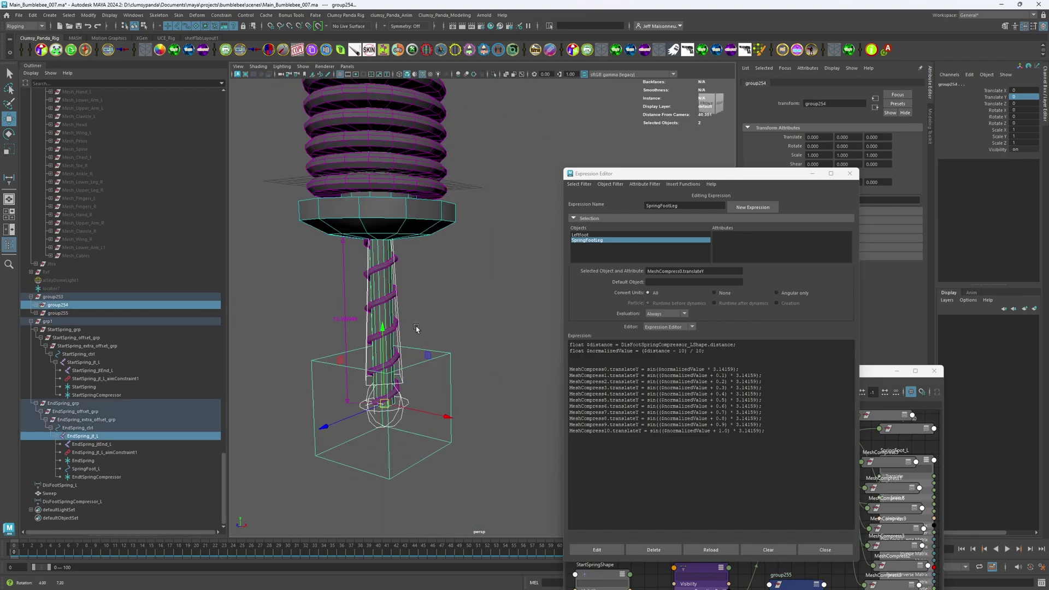
scroll(415, 326, "down", 5)
Step: Move the Expression Editor lower and parent-constrain the rings' group255 to the StartSpring_jt_L joint
left_click_drag(656, 173, 695, 334)
key("4")
left_click(388, 141)
key("5")
scroll(415, 306, "down", 3)
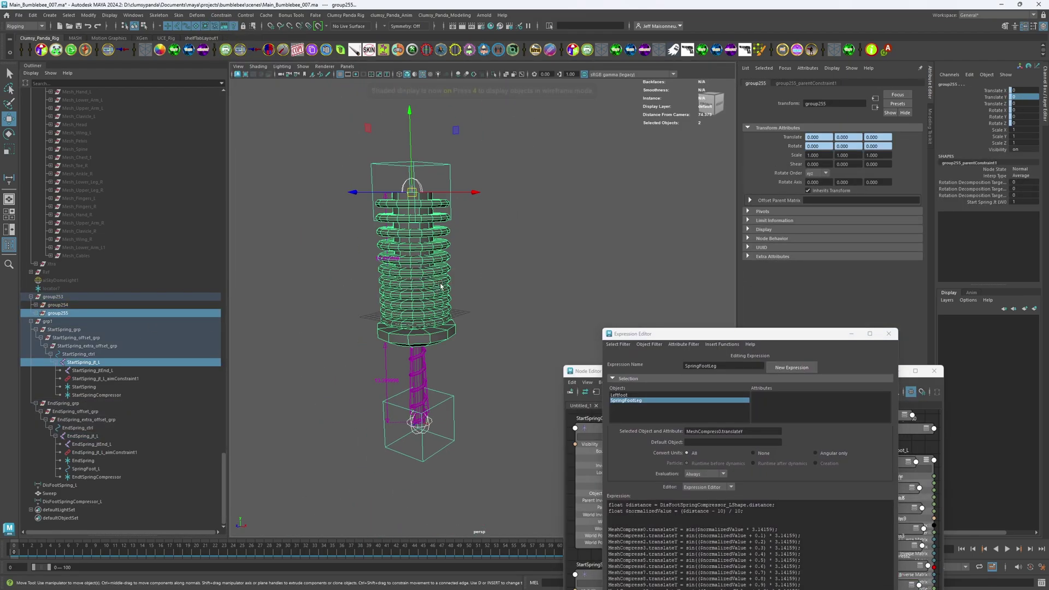
Step: Select the parent grp1 and scale it uniformly to about 2.252 to test how the spring meshes follow
left_click(418, 413)
key("Up")
key("Up")
key("Up")
key("Up")
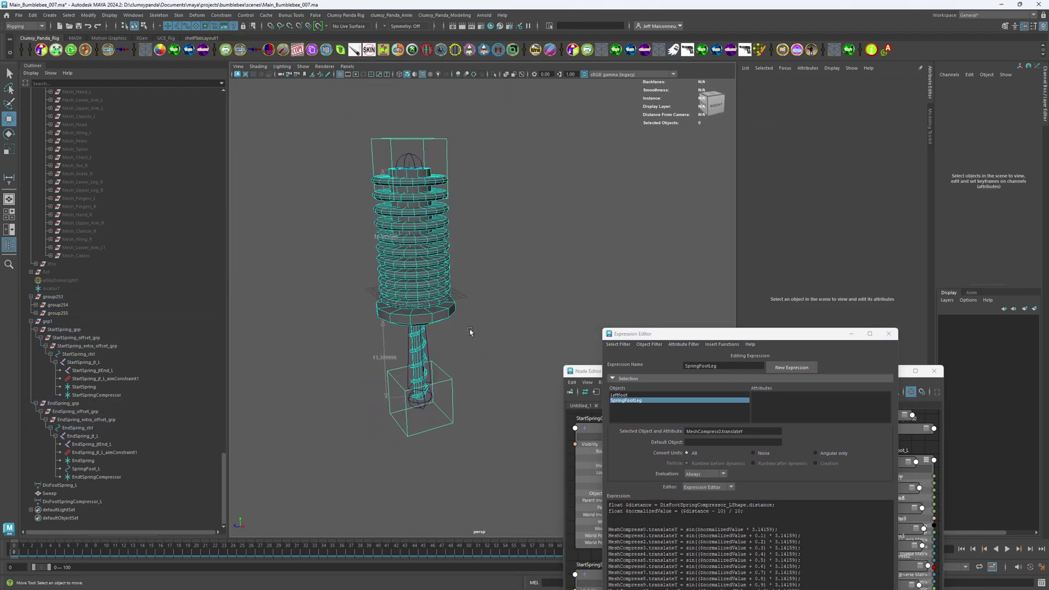
left_click_drag(471, 330, 354, 237, "alt")
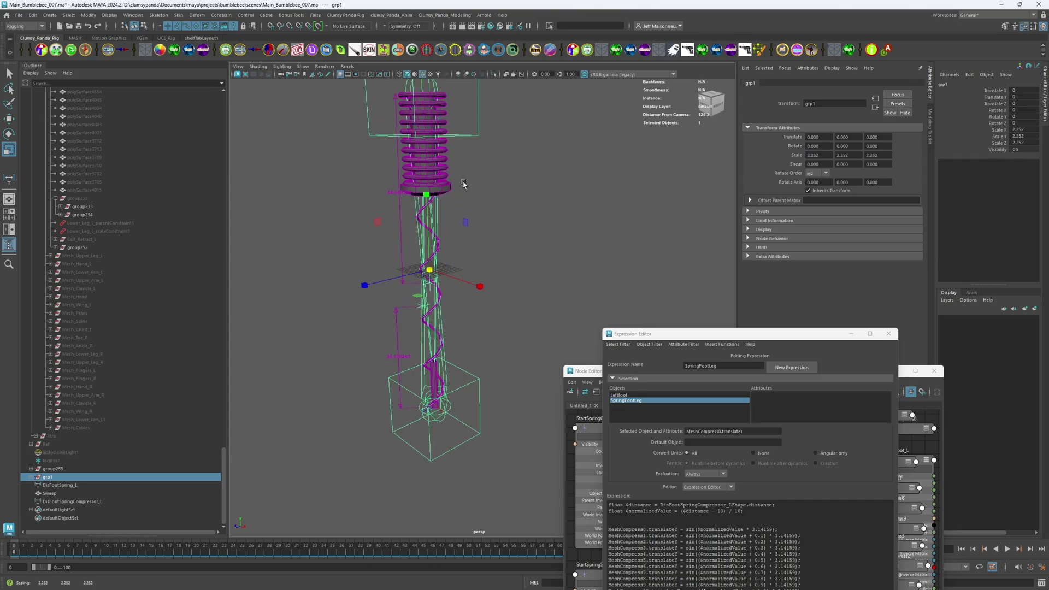
Step: Rename the lower shaft's group254 as BtmFootSpring and the rings' group255 as TopFootSpring
left_click(465, 370)
key("f")
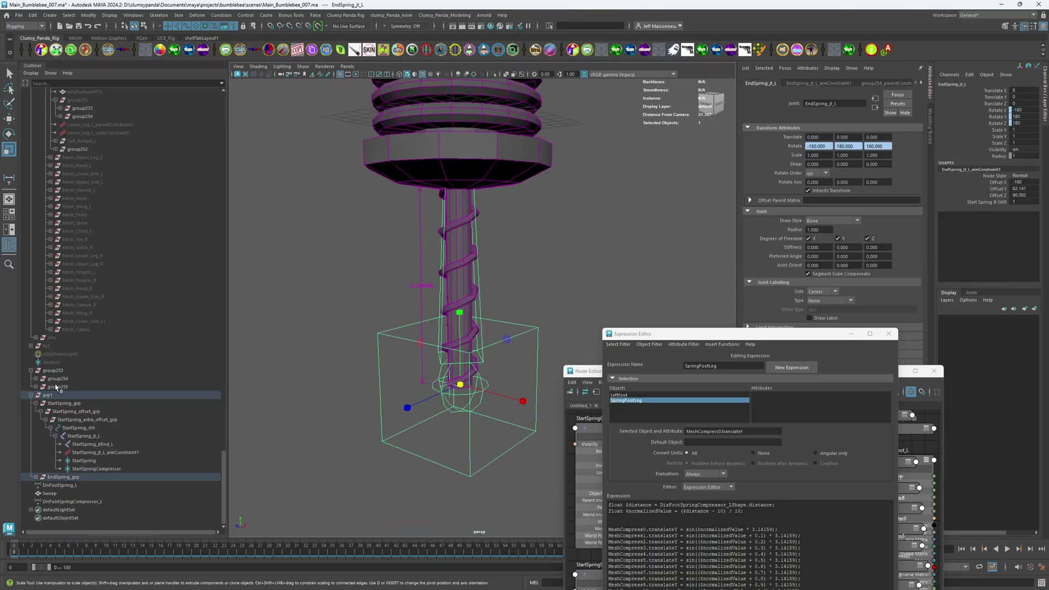
double_click(66, 379)
type("BtmTopFootSpring")
key("Return")
key("f")
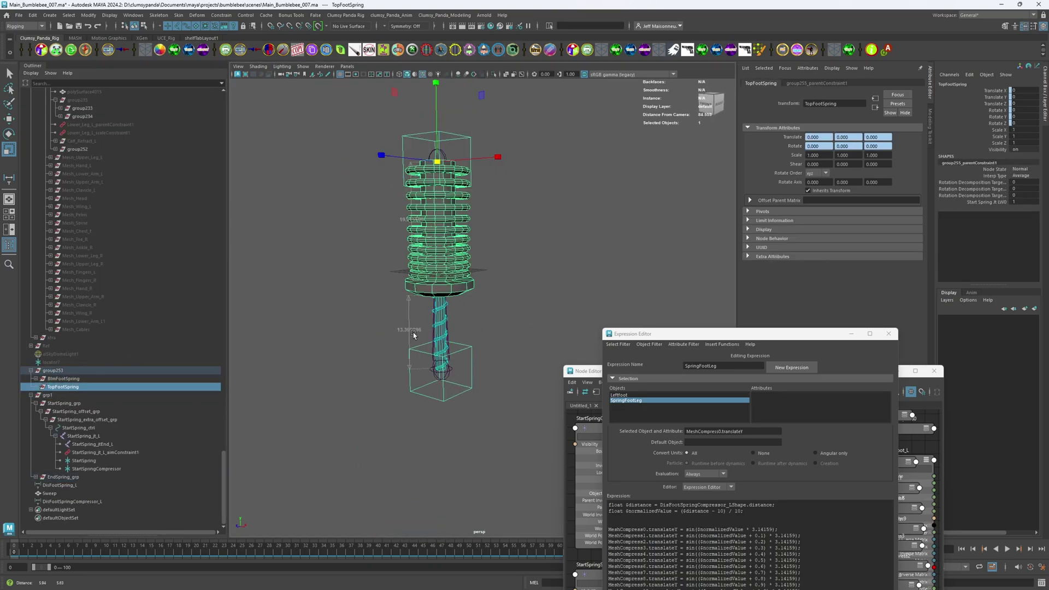
Step: Scale-constrain TopFootSpring to StartSpring_jt_L and BtmFootSpring to EndSpring_jt_L
left_click(83, 436, "ctrl")
key("f")
left_click(222, 14)
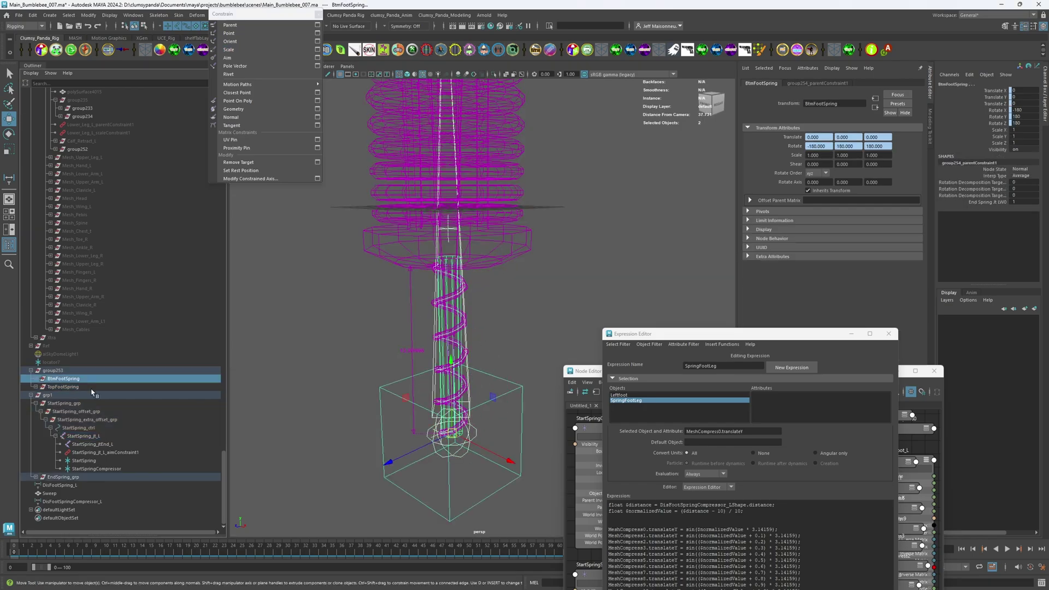
Step: Scale grp1 uniformly to about 4.561 to check that the whole spring scales with the rig
left_click(462, 257)
key("r")
middle_click_drag(536, 259, 678, 259)
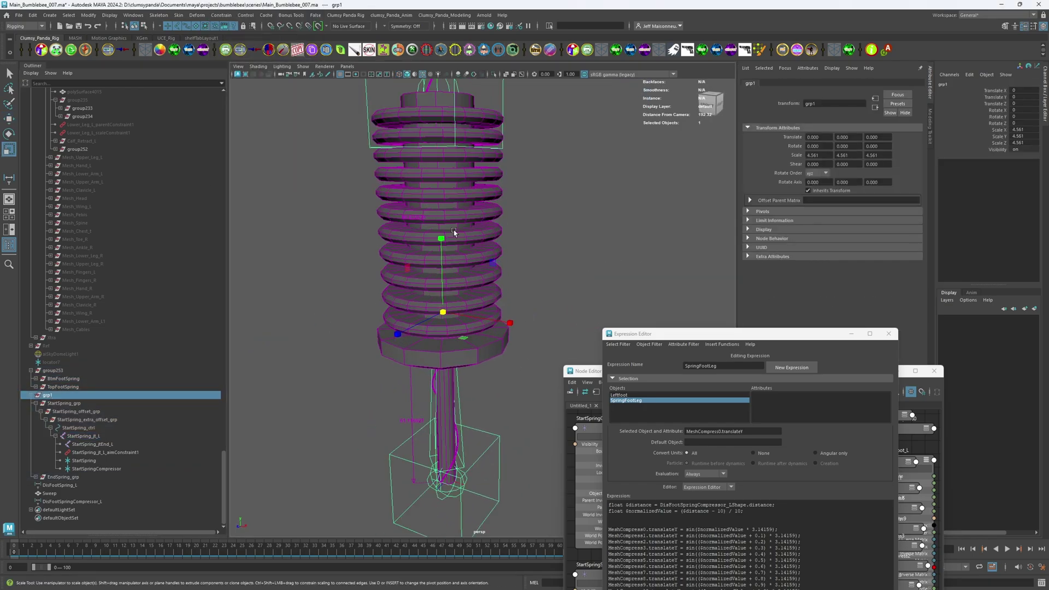
scroll(416, 381, "down", 5)
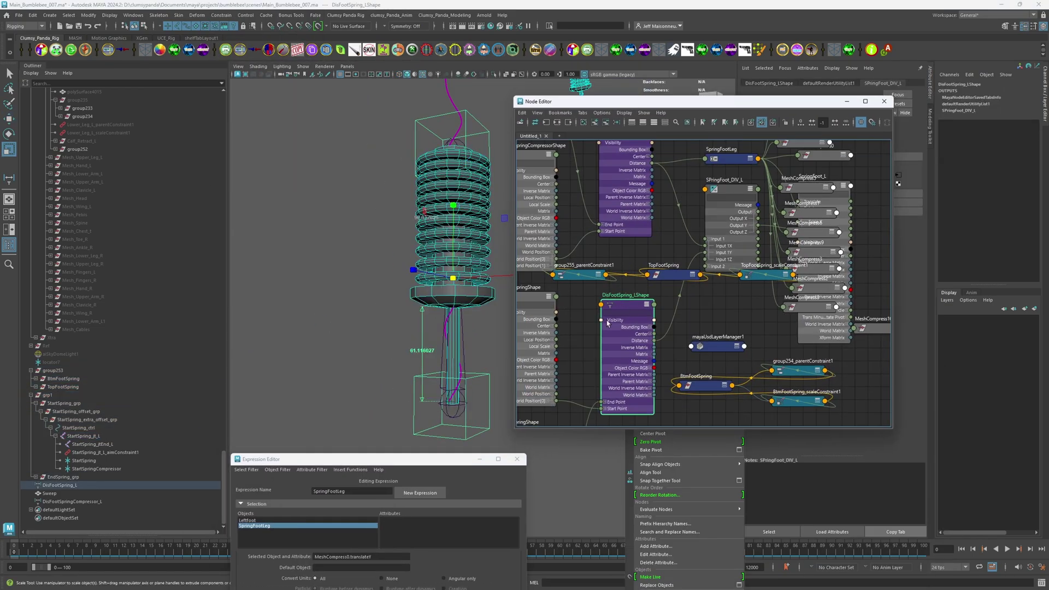